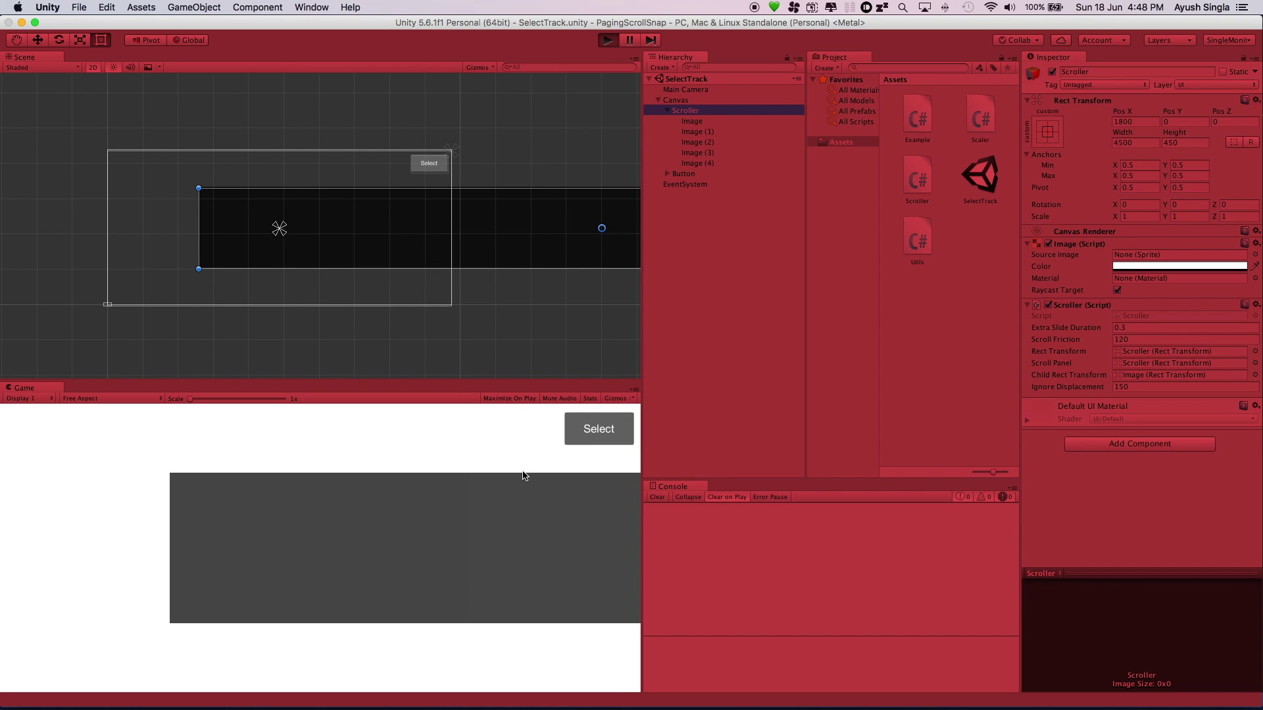
- Swipe back and forth through the scroller's image pages in the running game to test the paging and snapping
{"action": "left_click_drag", "start_coordinate": [533, 541], "coordinate": [302, 530]}
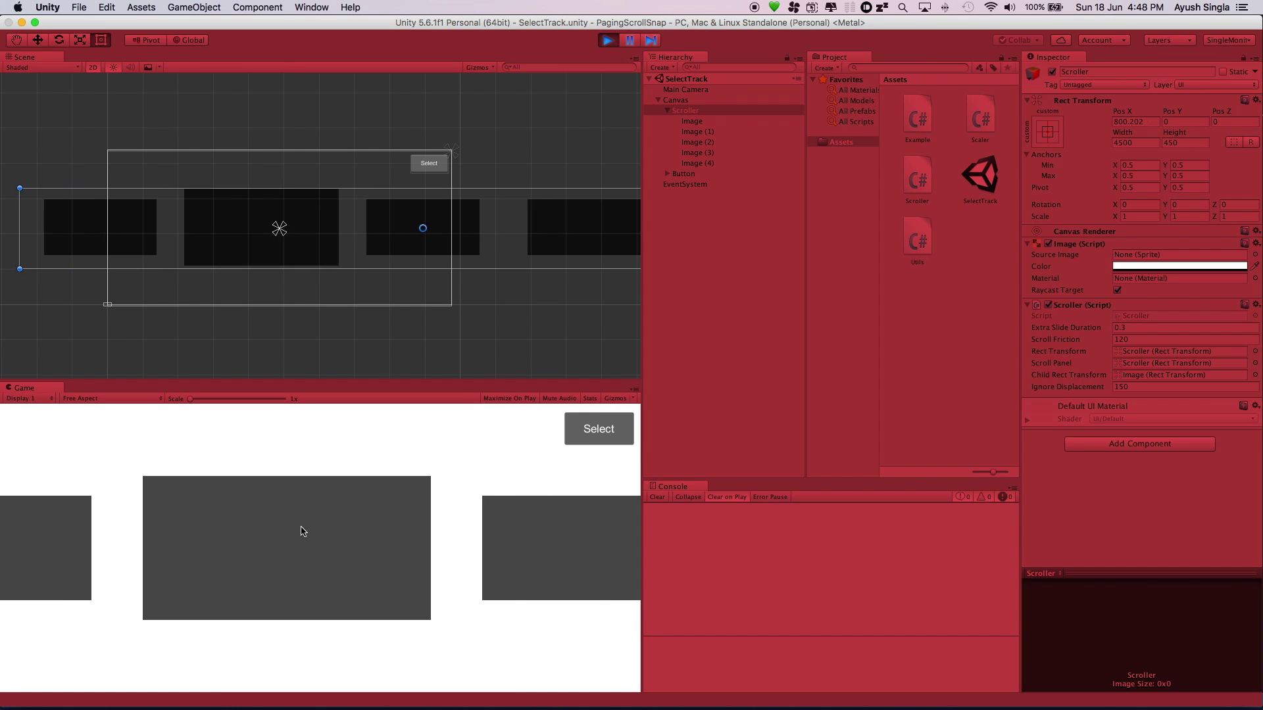
{"action": "left_click_drag", "start_coordinate": [533, 545], "coordinate": [987, 474]}
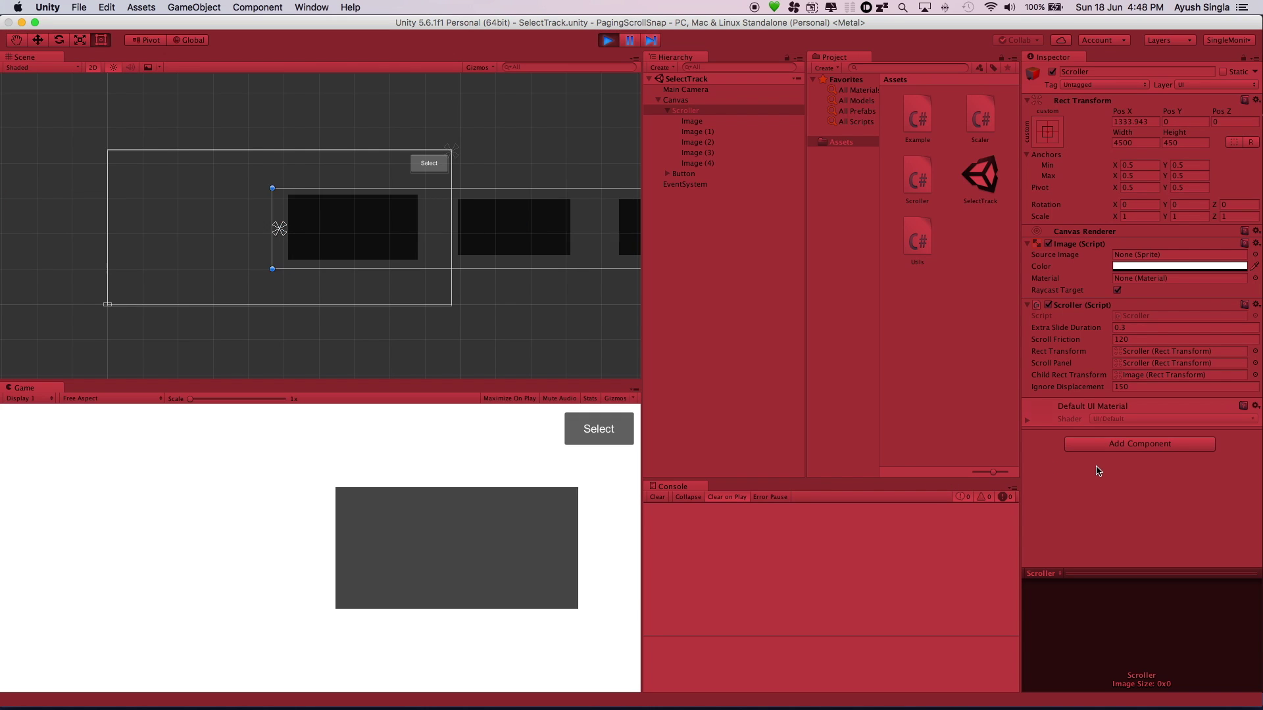
{"action": "left_click_drag", "start_coordinate": [520, 537], "coordinate": [290, 527]}
{"action": "left_click_drag", "start_coordinate": [470, 536], "coordinate": [21, 533]}
{"action": "left_click_drag", "start_coordinate": [188, 530], "coordinate": [651, 528]}
{"action": "left_click_drag", "start_coordinate": [279, 524], "coordinate": [547, 519]}
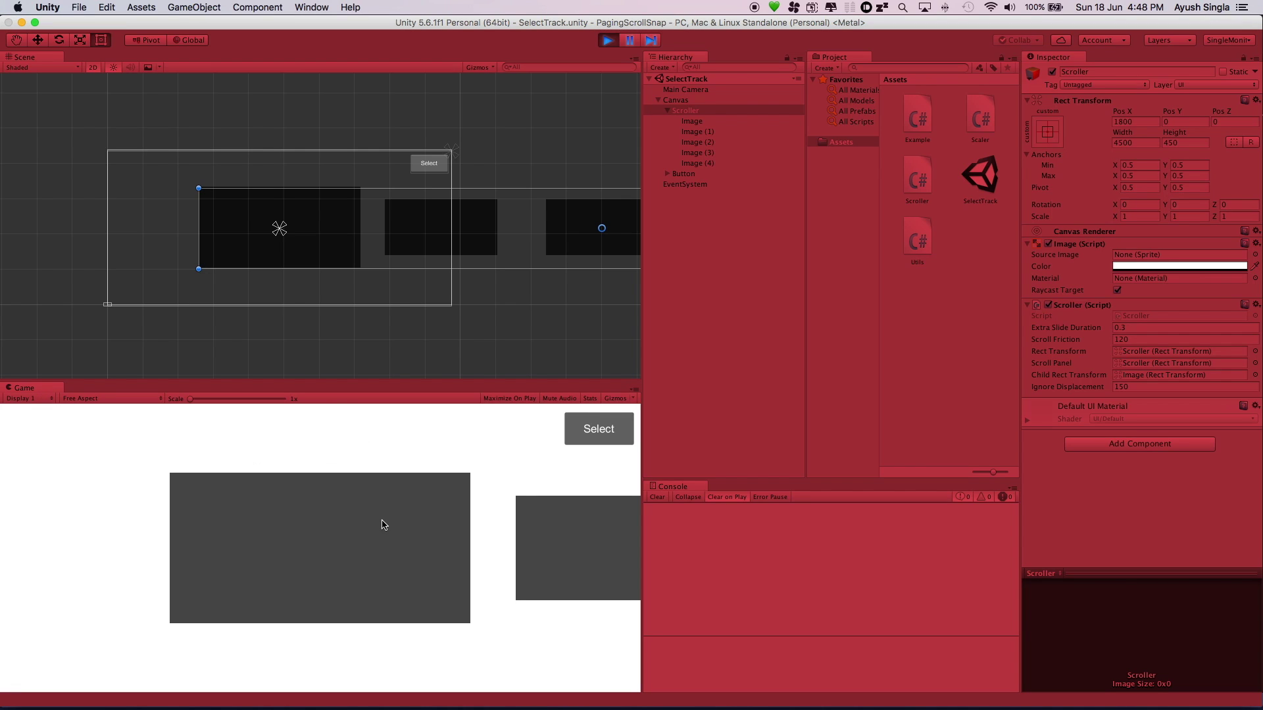
{"action": "left_click_drag", "start_coordinate": [439, 549], "coordinate": [164, 532]}
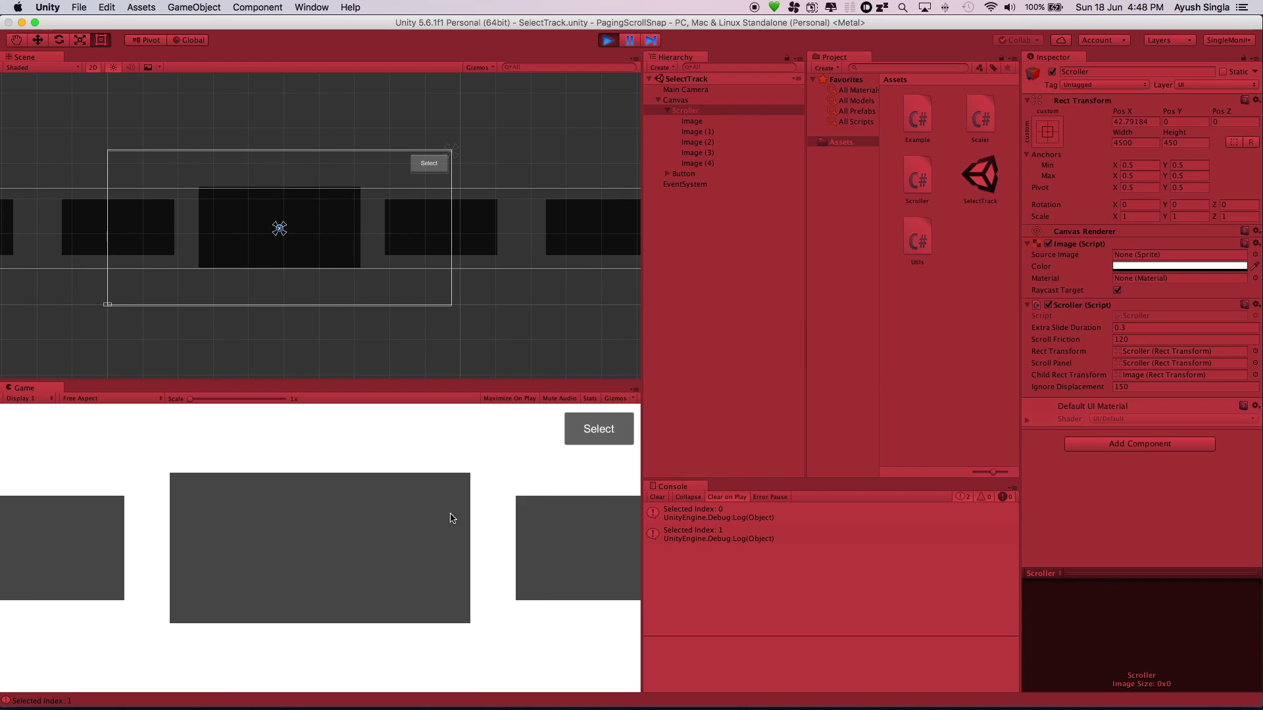
- Test the game's Select button on different scroller pages, then stop play mode
{"action": "left_click", "coordinate": [567, 432]}
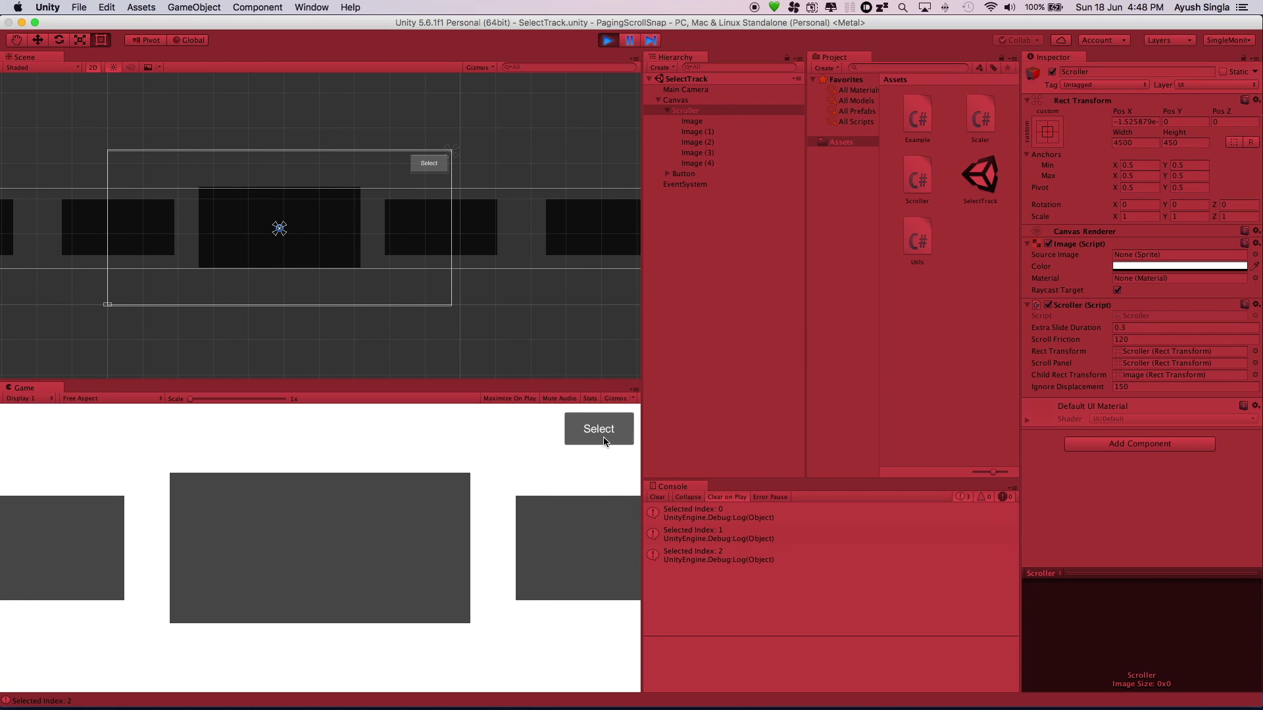
{"action": "left_click", "coordinate": [599, 435]}
{"action": "mouse_move", "coordinate": [327, 547]}
{"action": "left_mouse_down"}
{"action": "mouse_move", "coordinate": [517, 554]}
{"action": "mouse_move", "coordinate": [338, 544]}
{"action": "left_mouse_up"}
{"action": "left_click", "coordinate": [359, 545]}
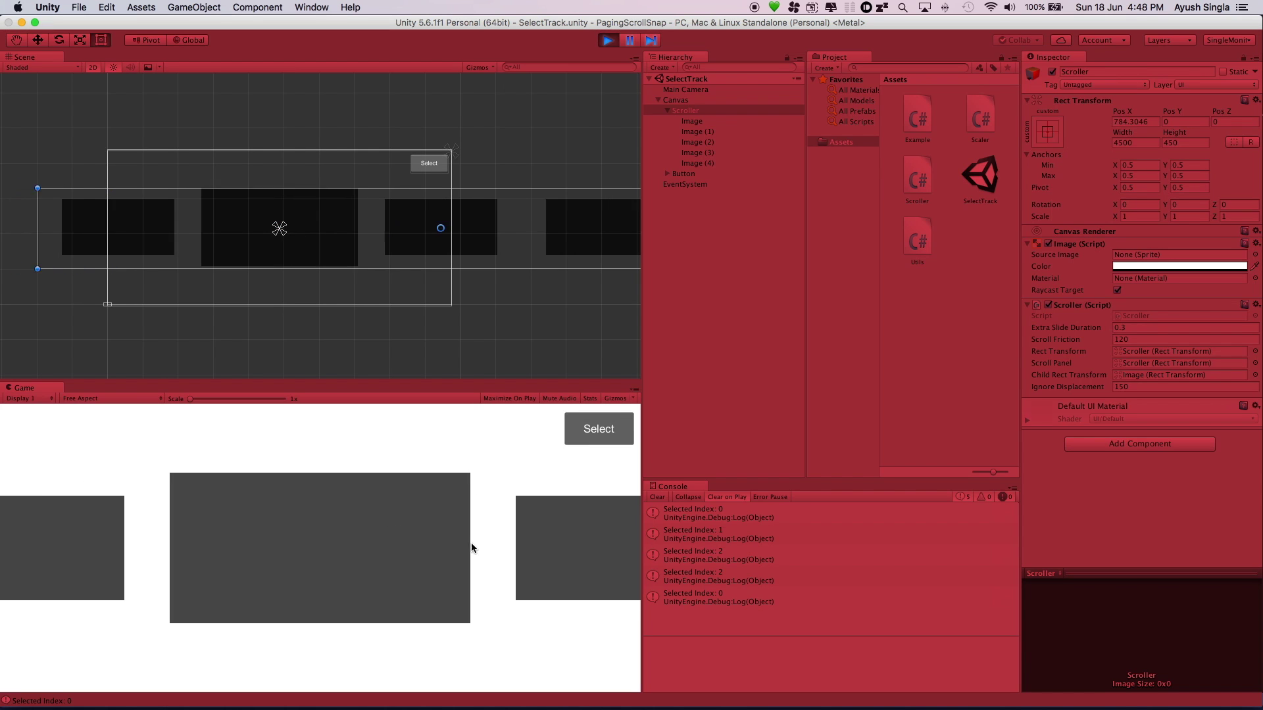
{"action": "left_click_drag", "start_coordinate": [472, 547], "coordinate": [305, 550]}
{"action": "left_click", "coordinate": [371, 539]}
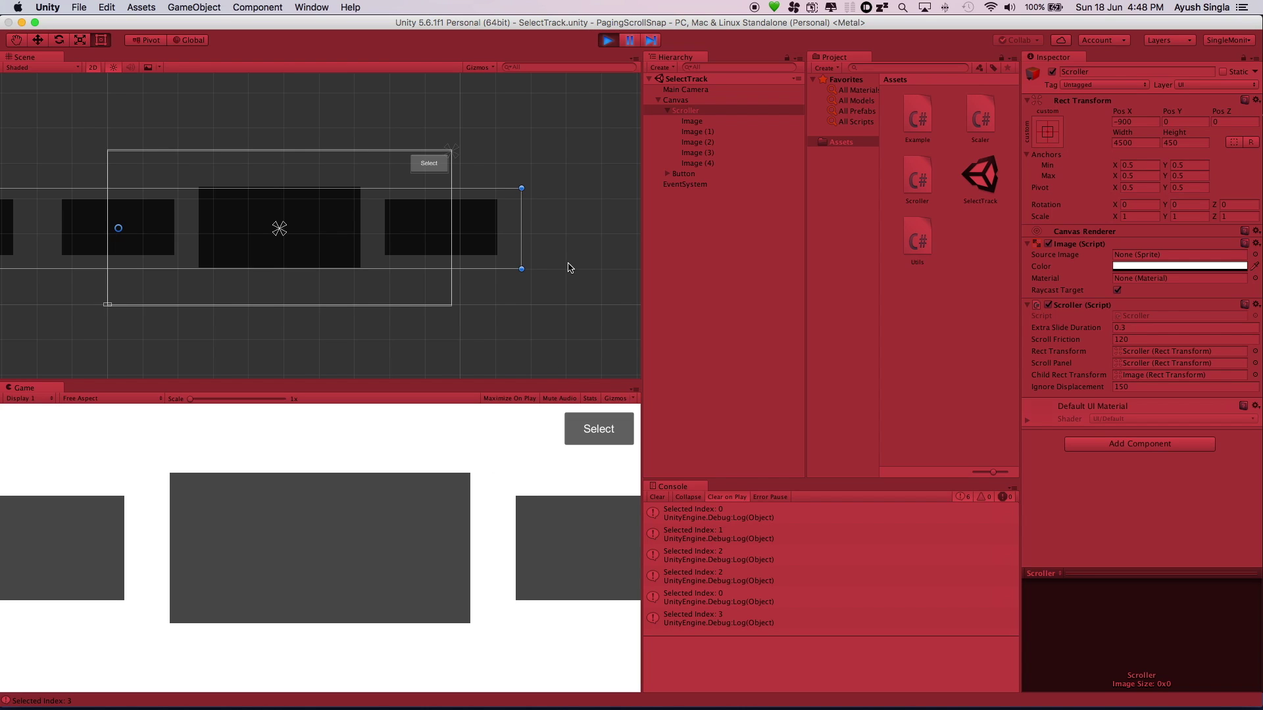
{"action": "left_click", "coordinate": [606, 40]}
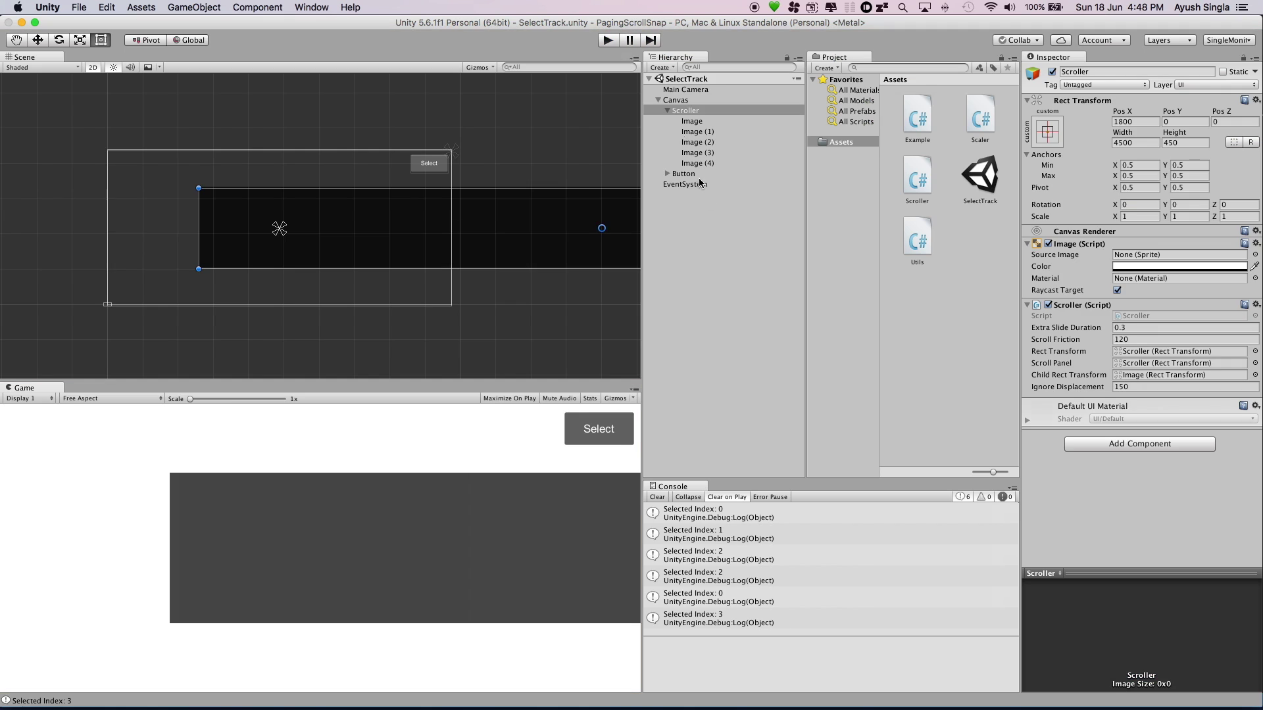
- Create a new scene named ScrollerTest in Assets and open it
{"action": "right_click", "coordinate": [954, 257]}
{"action": "mouse_move", "coordinate": [972, 262]}
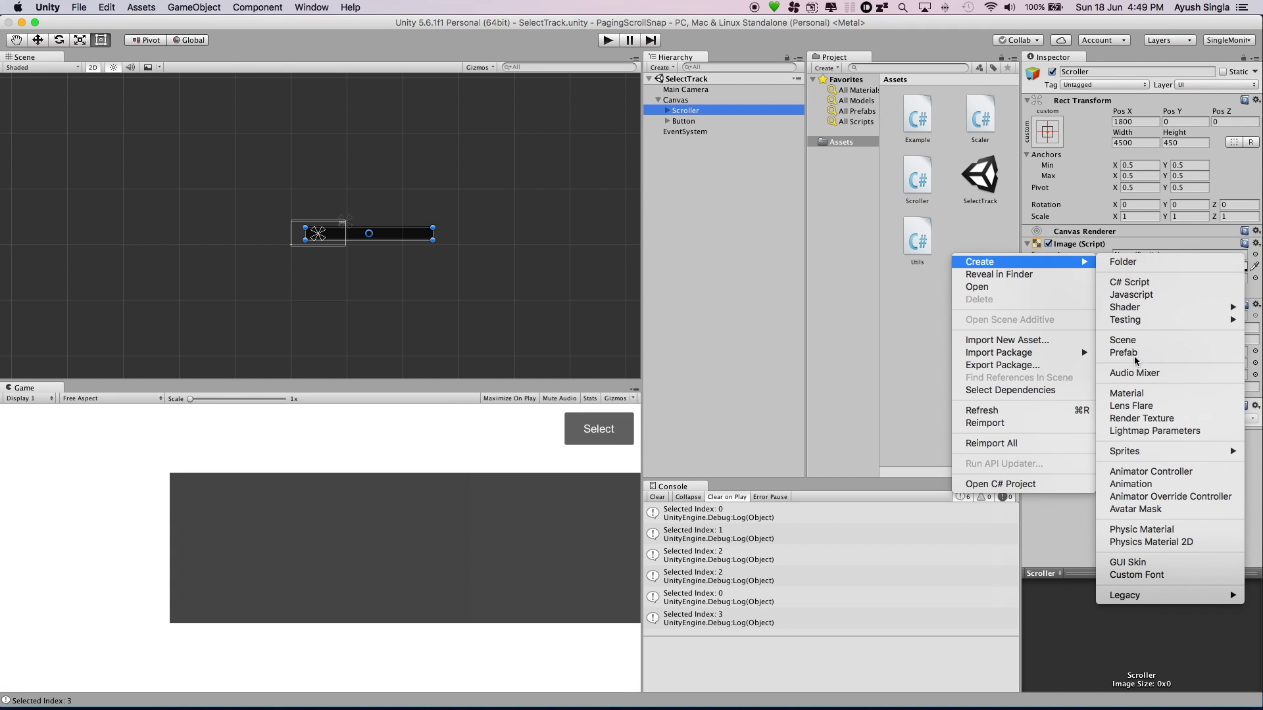
{"action": "left_click", "coordinate": [1126, 340]}
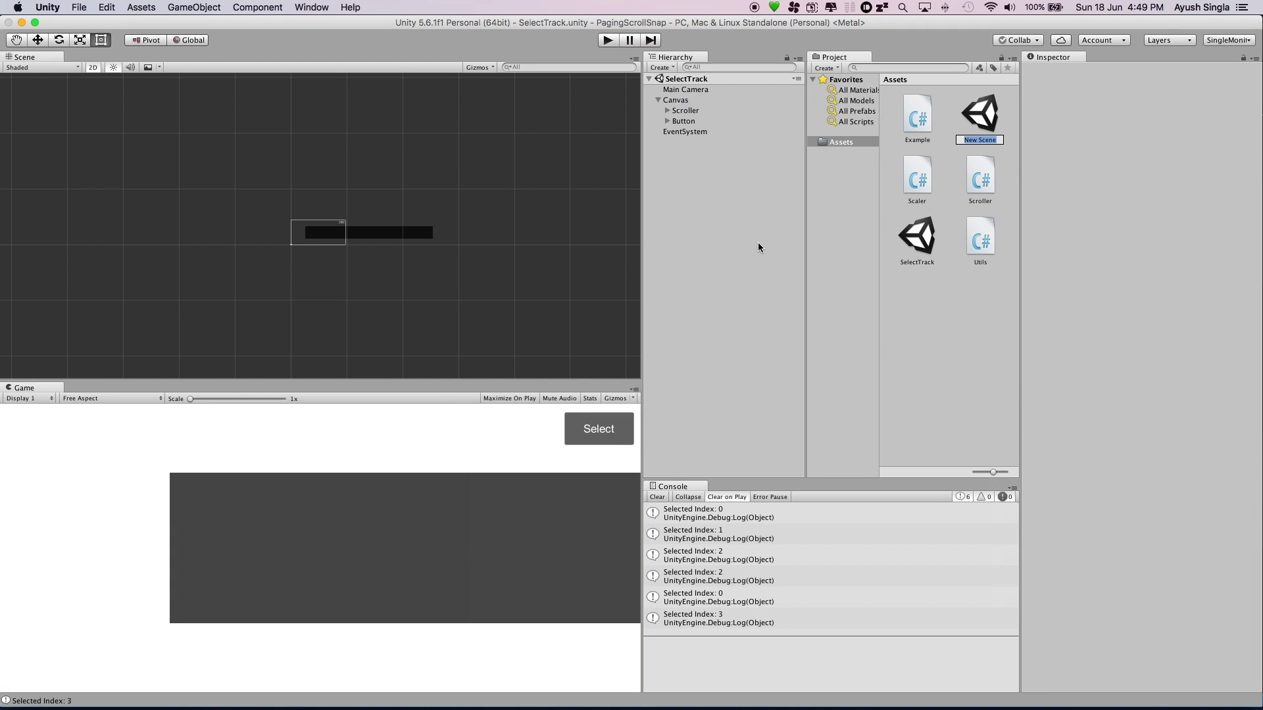
{"action": "type", "text": "ScrollerTest"}
{"action": "key", "text": "Return"}
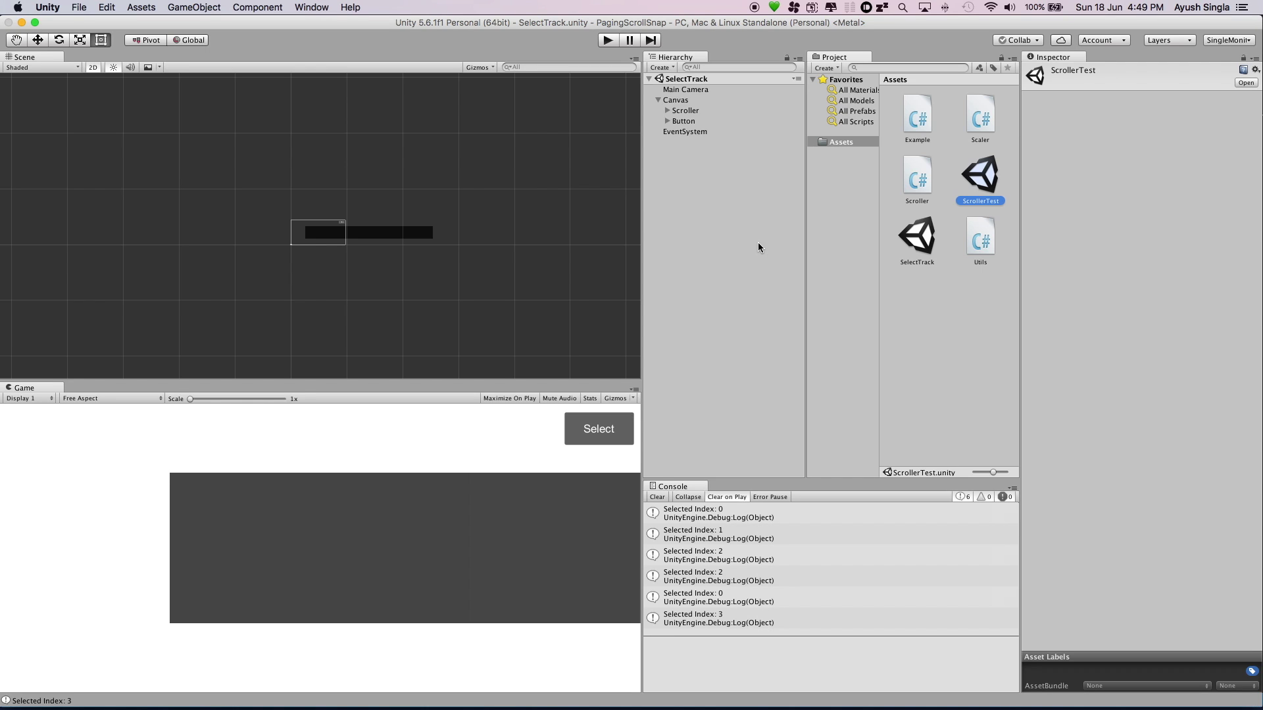
{"action": "double_click", "coordinate": [978, 175]}
- Add a UI Panel to the ScrollerTest scene
{"action": "right_click", "coordinate": [706, 104]}
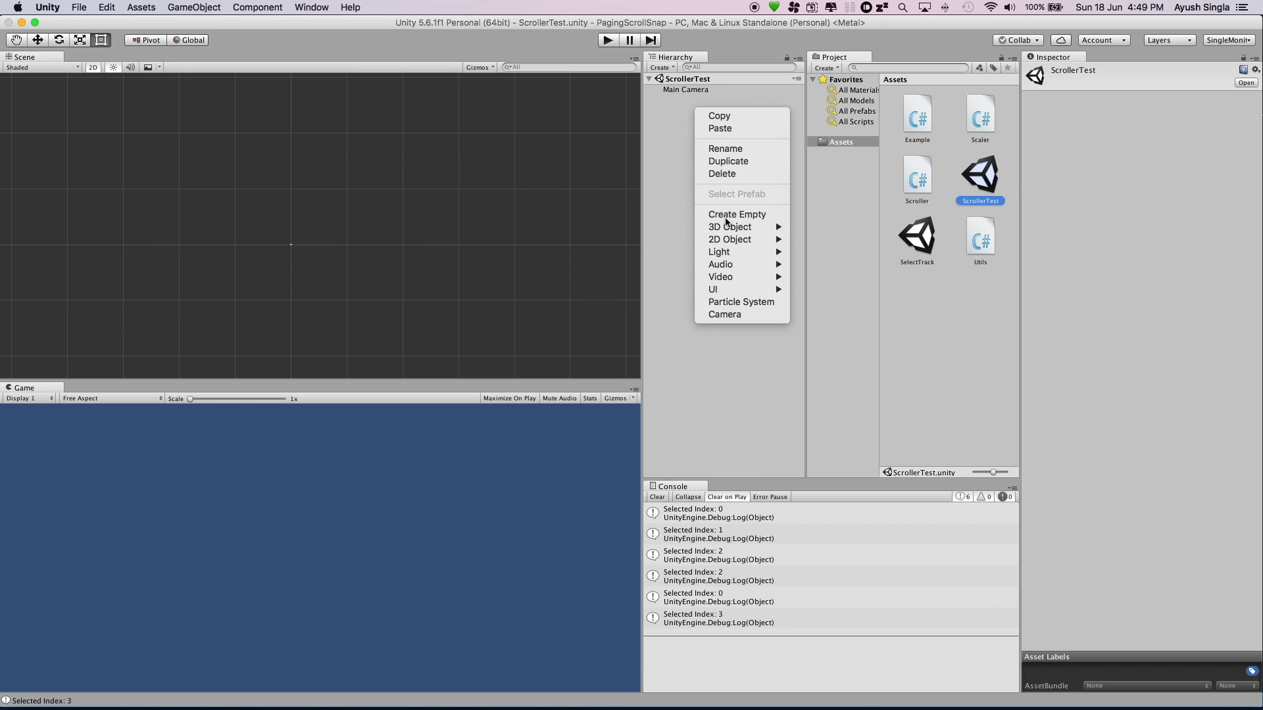
{"action": "mouse_move", "coordinate": [727, 289]}
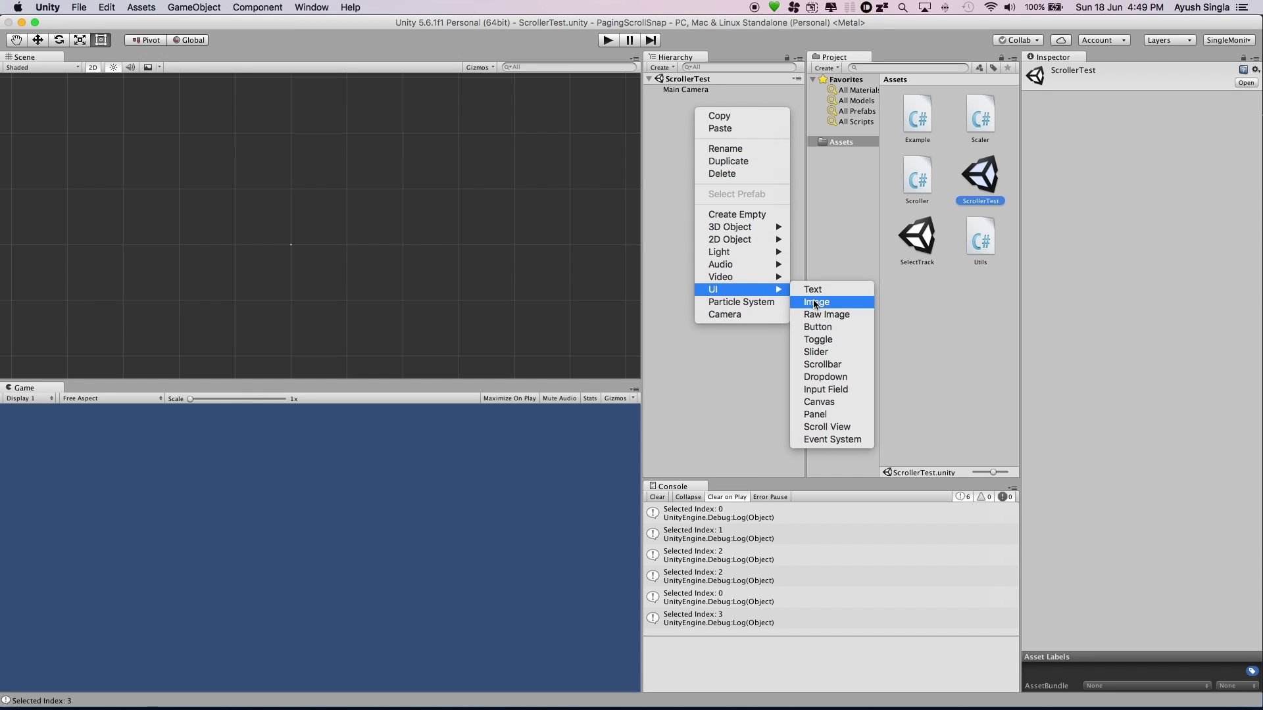
{"action": "left_click", "coordinate": [815, 414]}
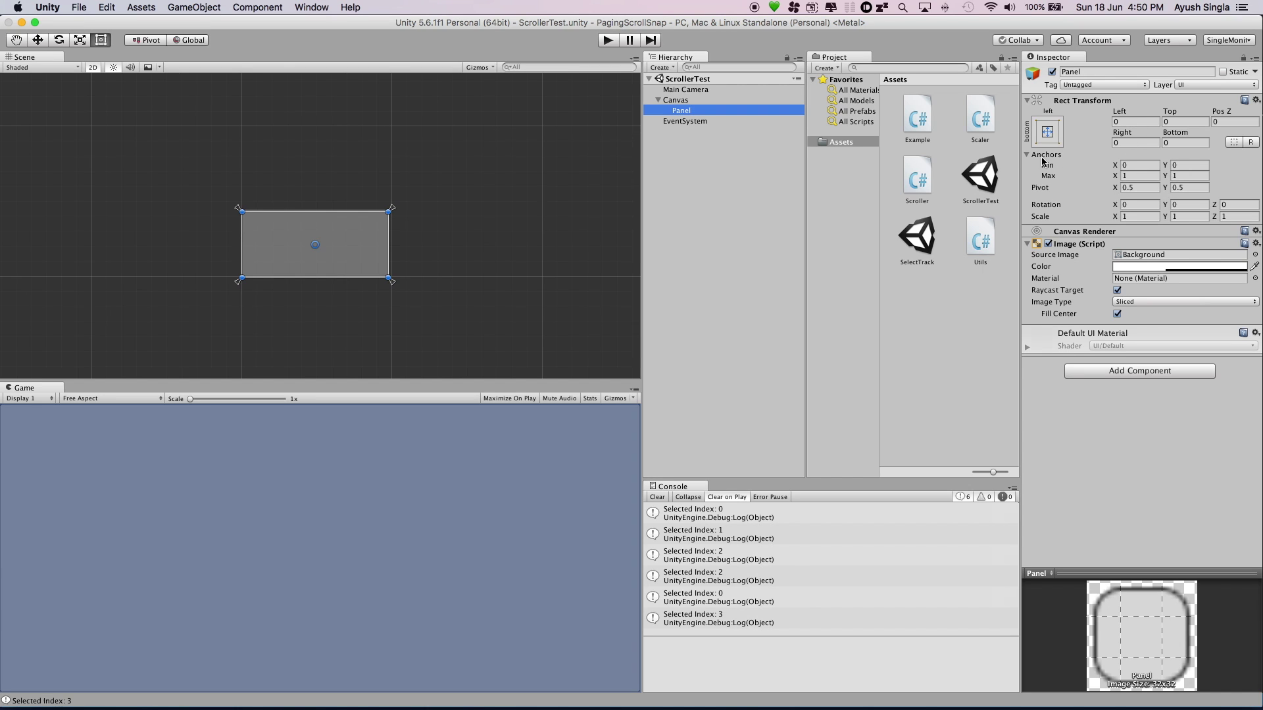
- Open the SelectTrack scene and copy the Rect Transform component of the Scroller object under Canvas
{"action": "double_click", "coordinate": [902, 237]}
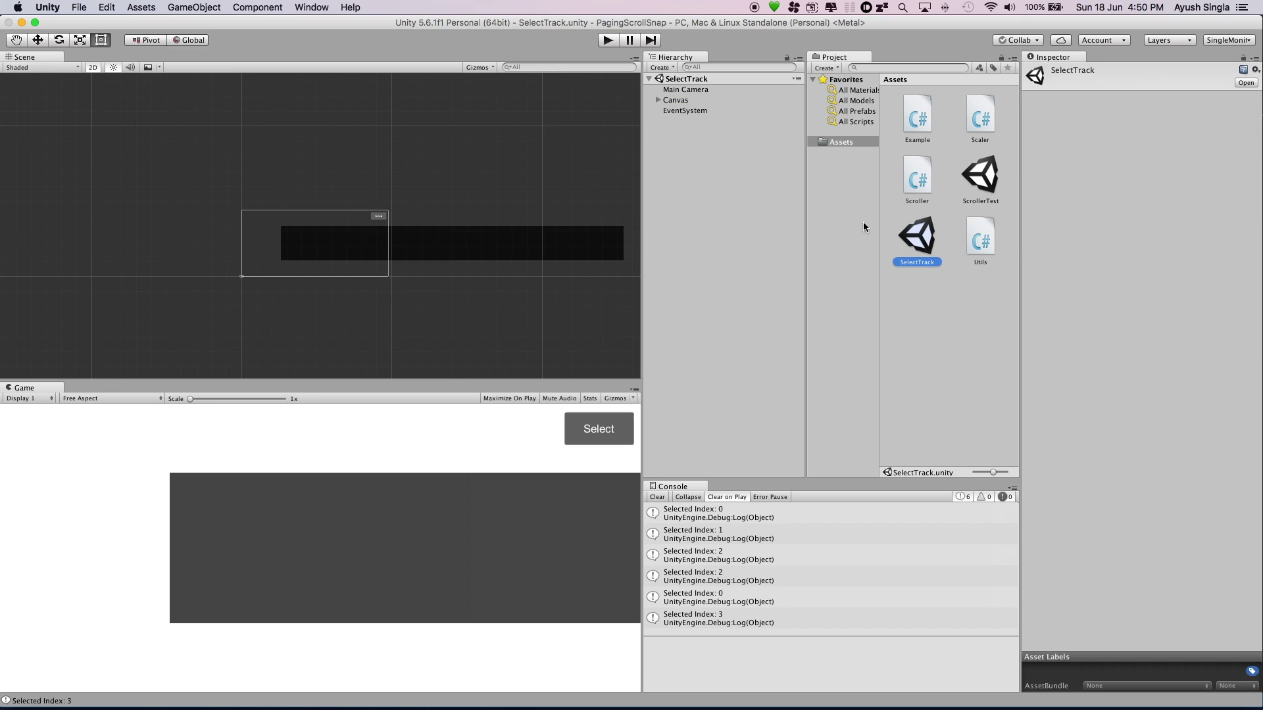
{"action": "left_click", "coordinate": [675, 100]}
{"action": "left_click", "coordinate": [658, 100]}
{"action": "left_click", "coordinate": [766, 112]}
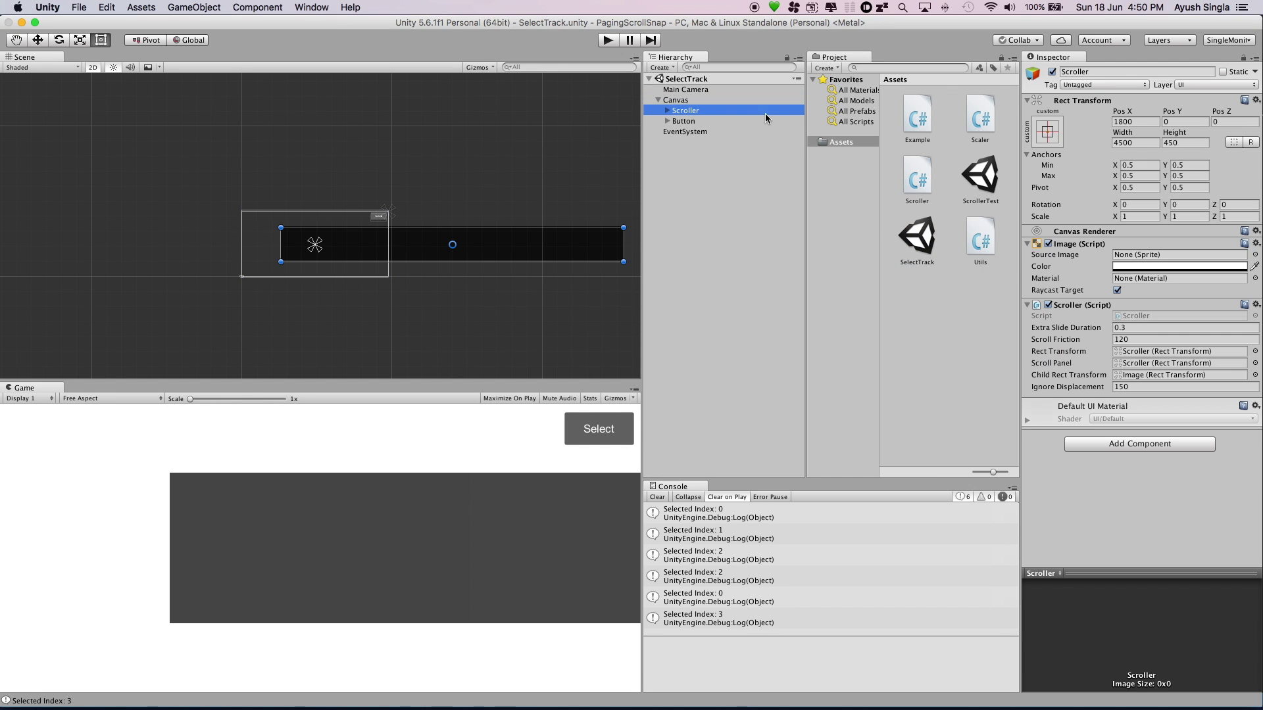
{"action": "left_click", "coordinate": [1256, 101]}
{"action": "left_click", "coordinate": [1195, 163]}
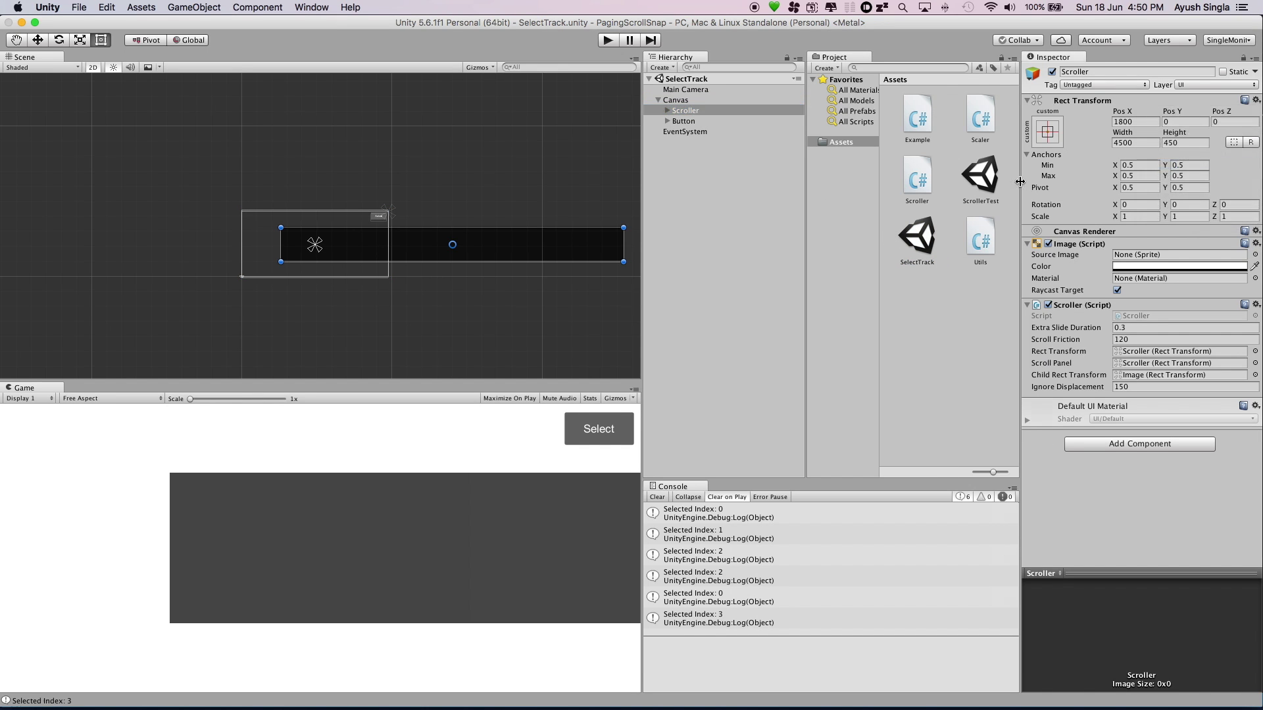
- Reopen the ScrollerTest scene and paste the copied Rect Transform values onto the Panel
{"action": "double_click", "coordinate": [980, 175]}
{"action": "left_click", "coordinate": [670, 111]}
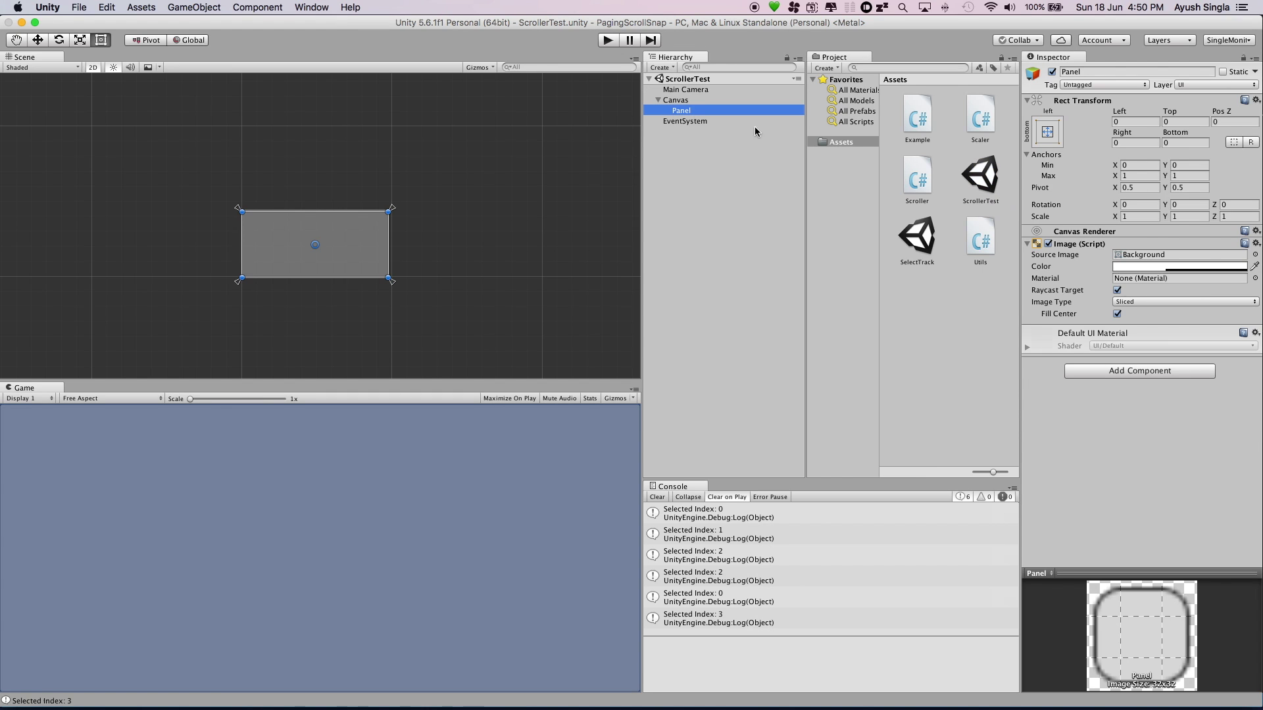
{"action": "left_click", "coordinate": [1255, 100]}
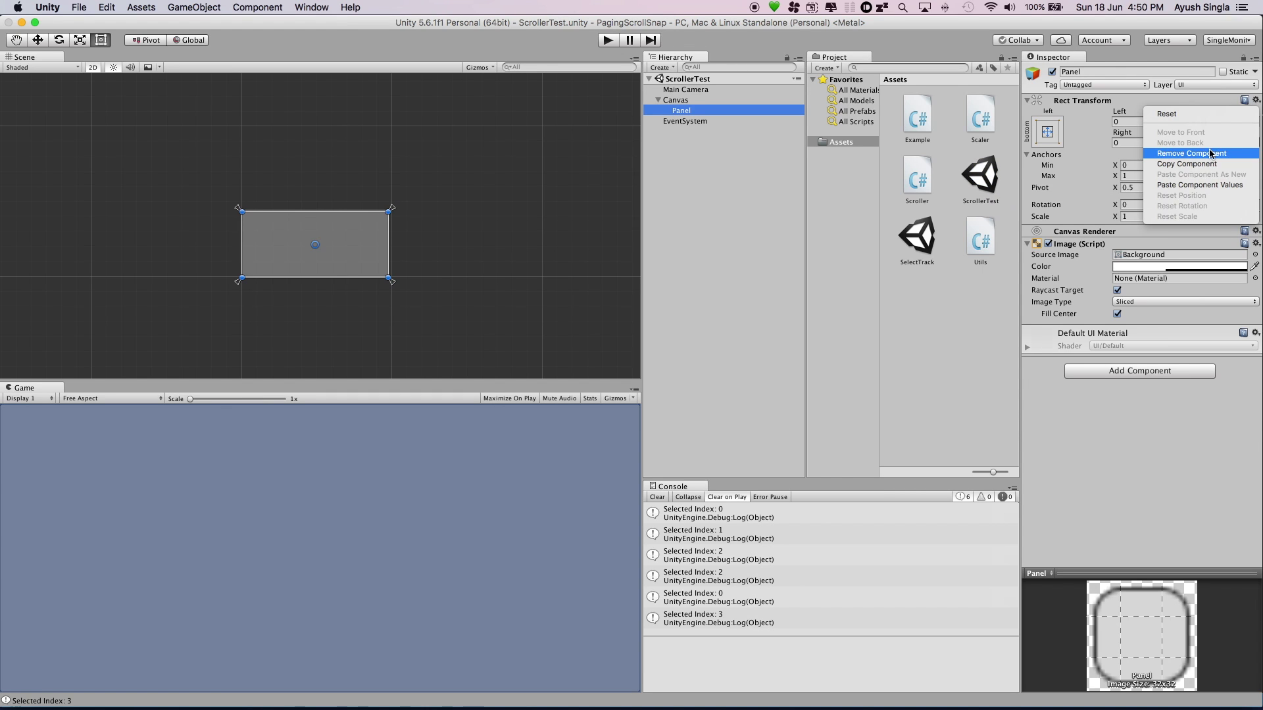
{"action": "left_click", "coordinate": [1198, 186]}
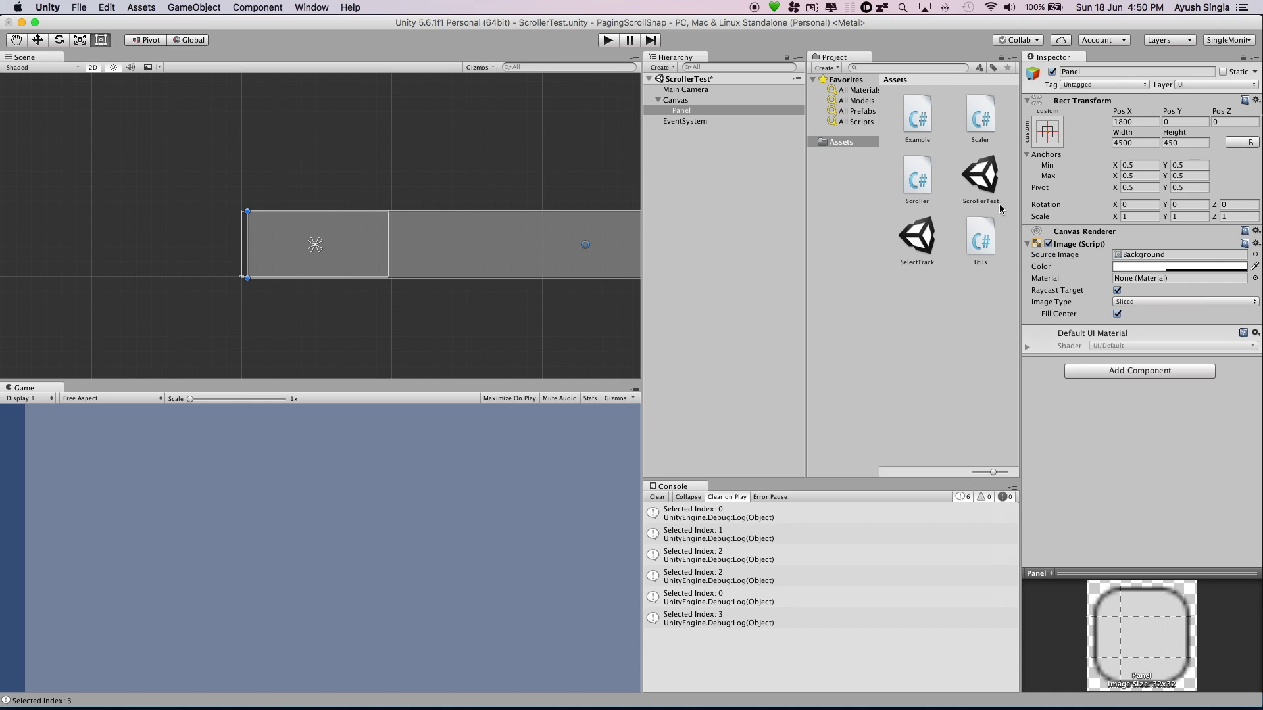
- Set the Game view's aspect to the AndroidLandscape preset and frame the canvas in the scene
{"action": "scroll", "coordinate": [377, 245], "scroll_direction": "down", "scroll_amount": 3}
{"action": "scroll", "coordinate": [461, 252], "scroll_direction": "down", "scroll_amount": 2}
{"action": "scroll", "coordinate": [463, 251], "scroll_direction": "up", "scroll_amount": 4}
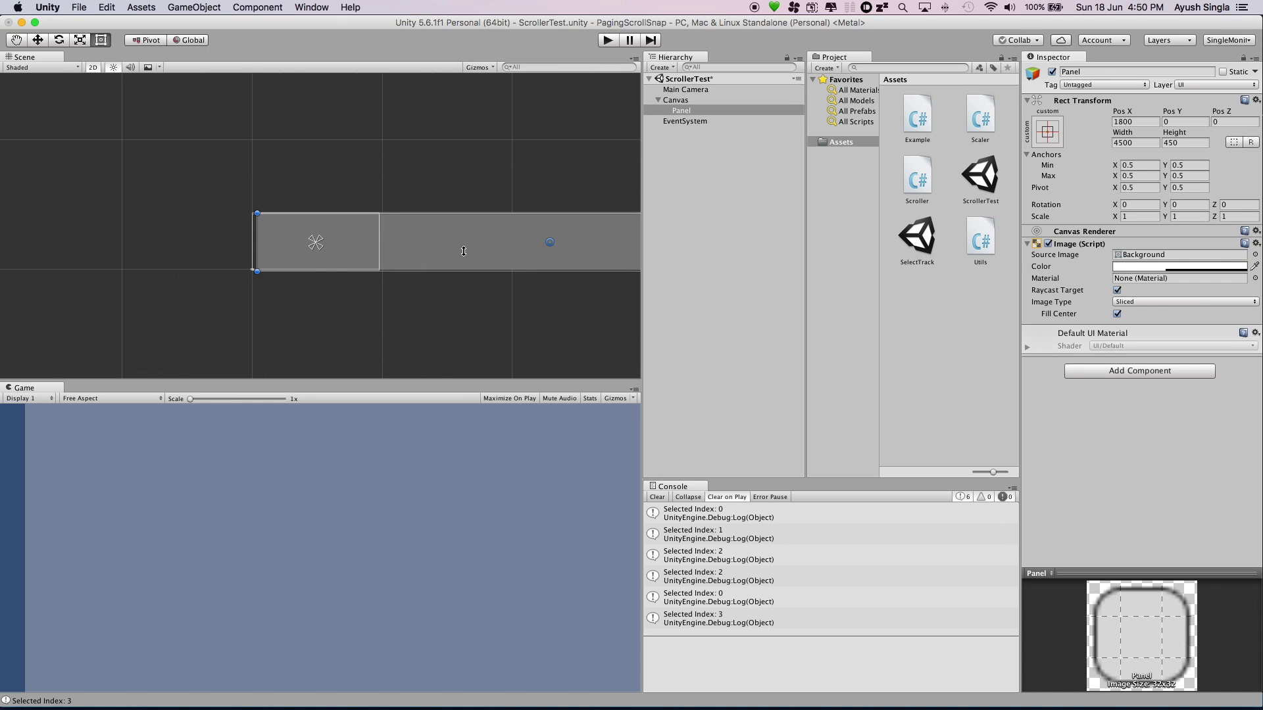
{"action": "scroll", "coordinate": [464, 250], "scroll_direction": "down", "scroll_amount": 4}
{"action": "scroll", "coordinate": [464, 250], "scroll_direction": "up", "scroll_amount": 5}
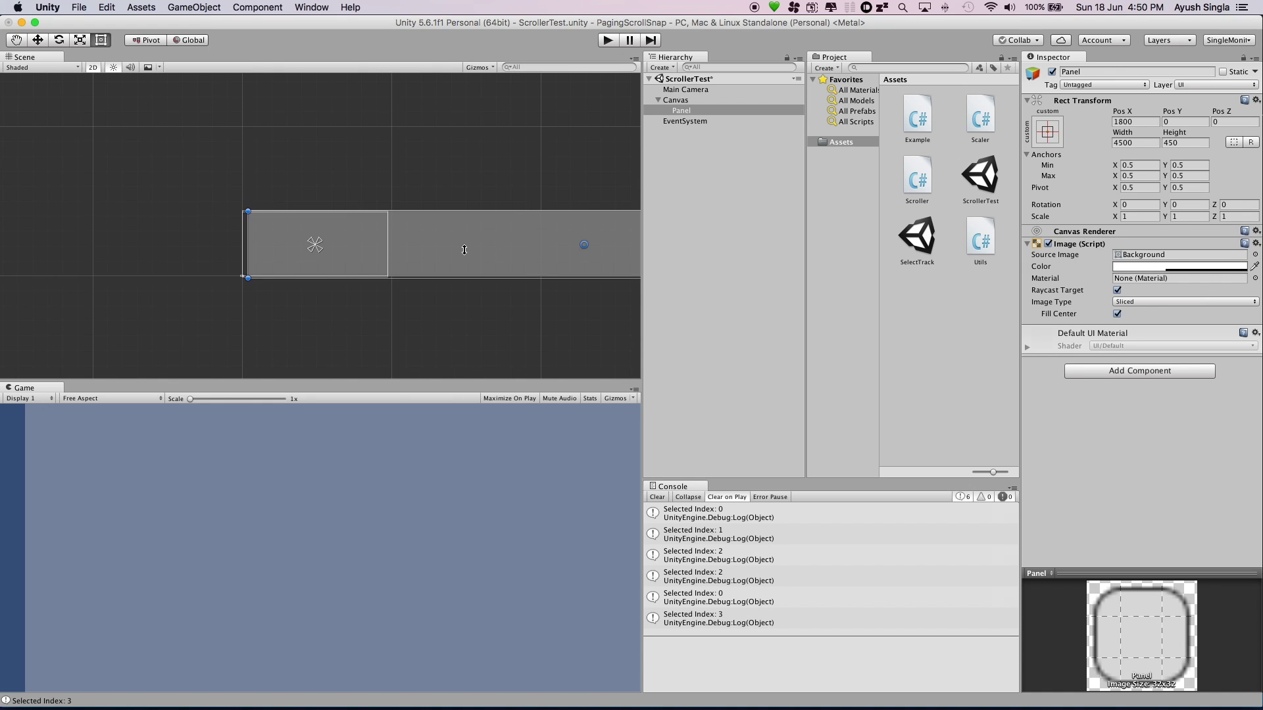
{"action": "middle_click_drag", "start_coordinate": [464, 250], "coordinate": [382, 242]}
{"action": "scroll", "coordinate": [347, 259], "scroll_direction": "up", "scroll_amount": 2}
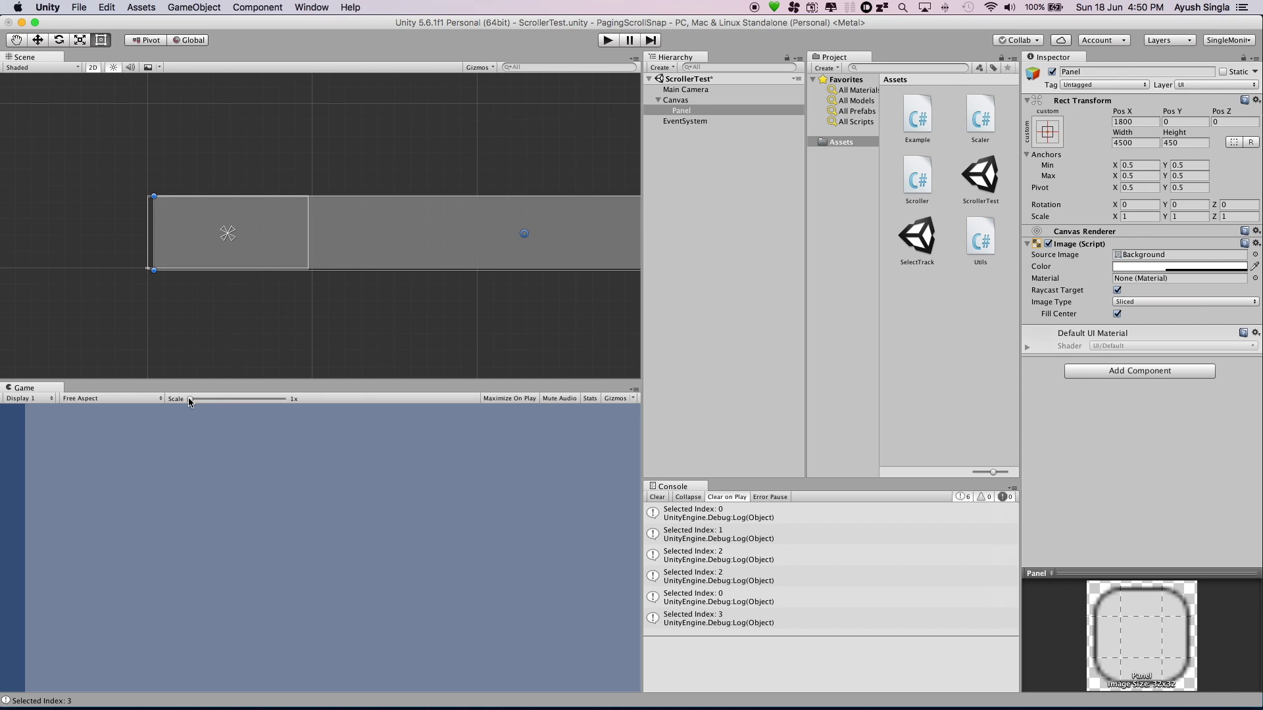
{"action": "left_click", "coordinate": [139, 399]}
{"action": "left_click", "coordinate": [122, 517]}
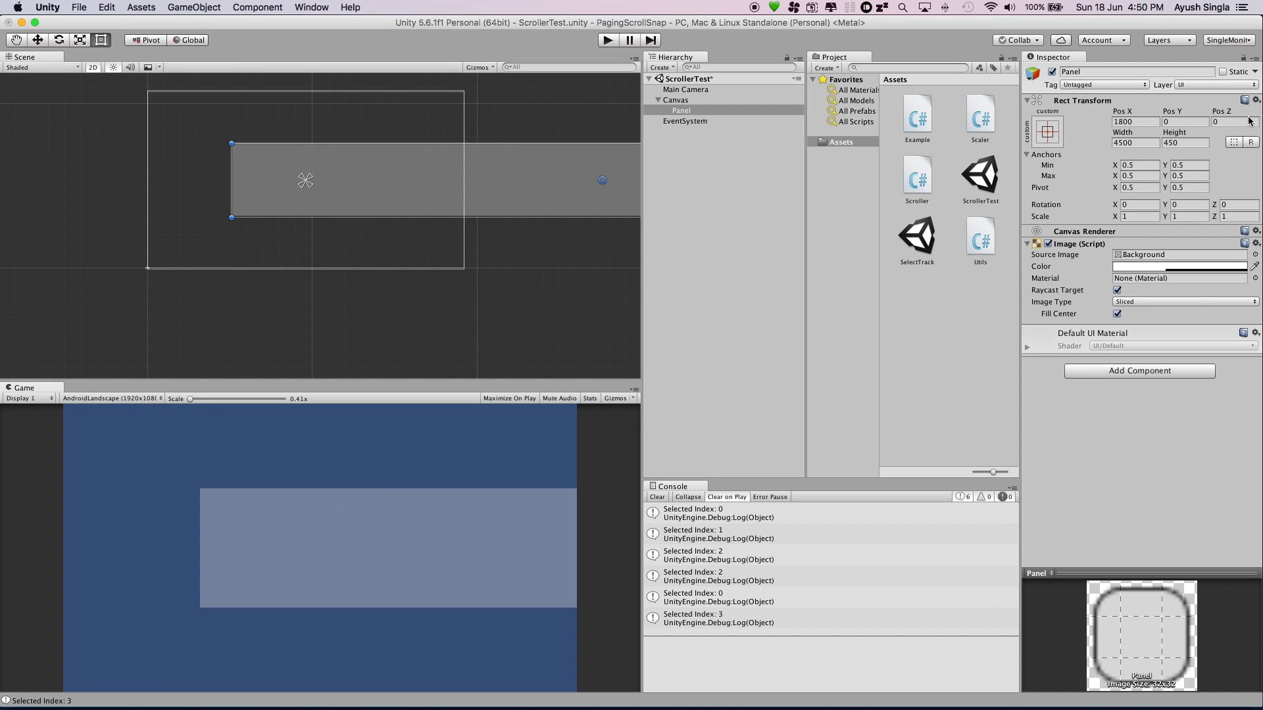
{"action": "scroll", "coordinate": [483, 153], "scroll_direction": "down", "scroll_amount": 5}
{"action": "middle_click_drag", "start_coordinate": [484, 163], "coordinate": [483, 225]}
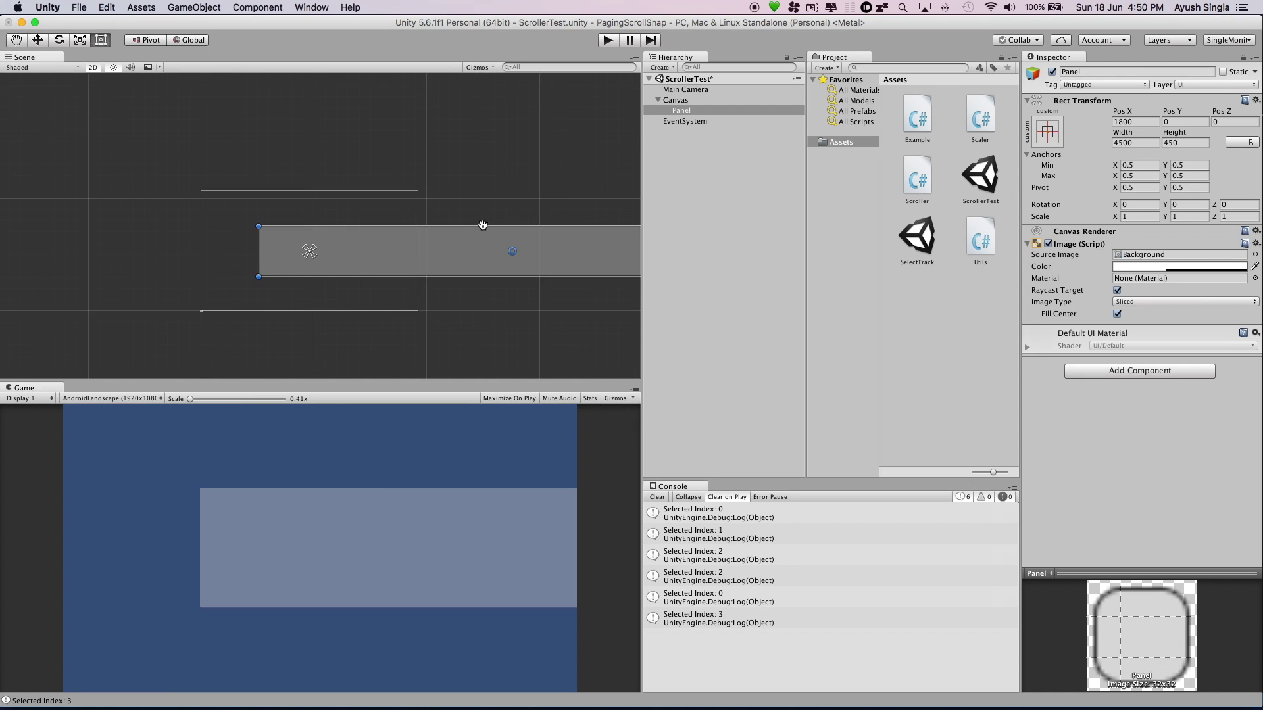
- Set the Panel image's color alpha to 0 and its source image to None
{"action": "left_click", "coordinate": [1140, 269]}
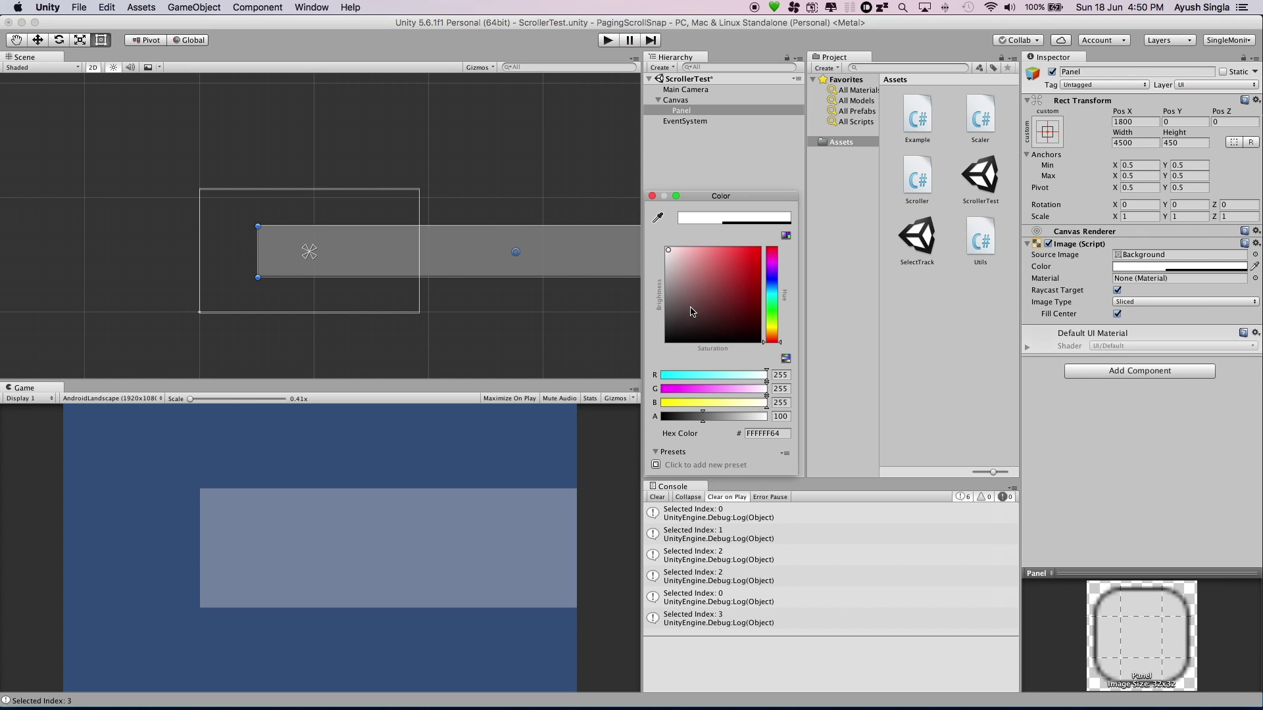
{"action": "left_click_drag", "start_coordinate": [692, 311], "coordinate": [643, 215]}
{"action": "left_click_drag", "start_coordinate": [726, 416], "coordinate": [660, 416]}
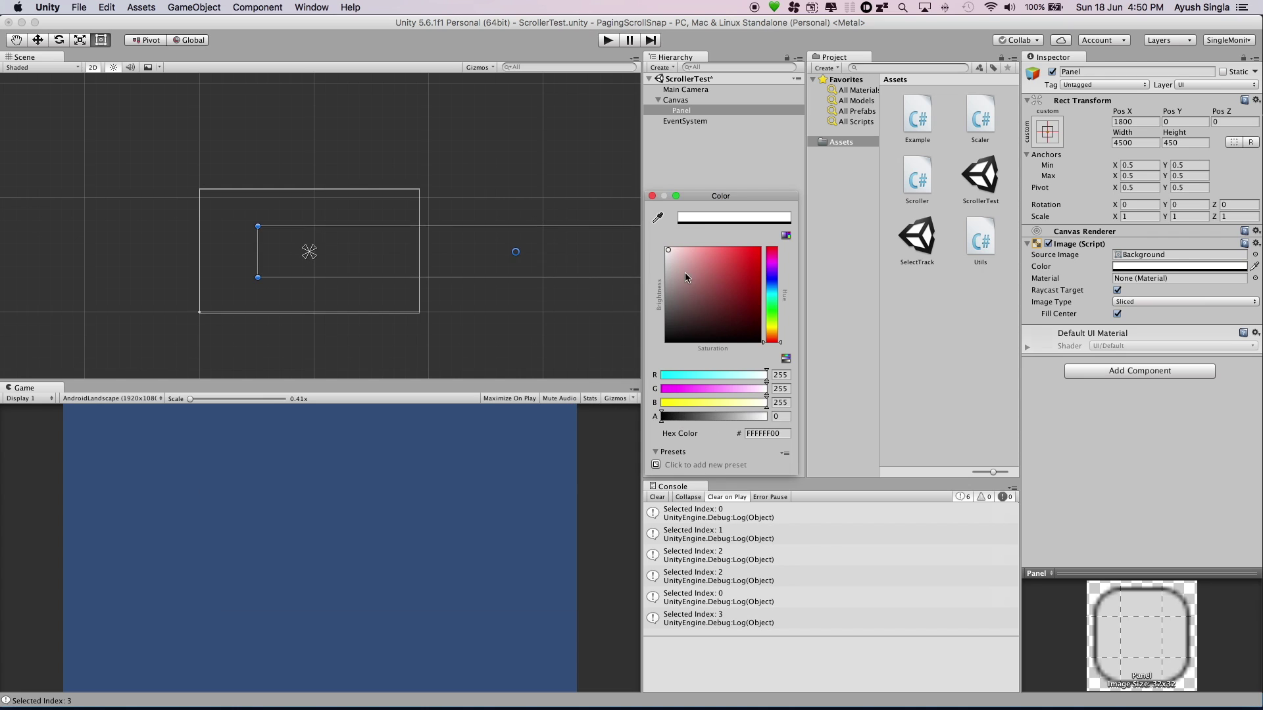
{"action": "left_click", "coordinate": [652, 196]}
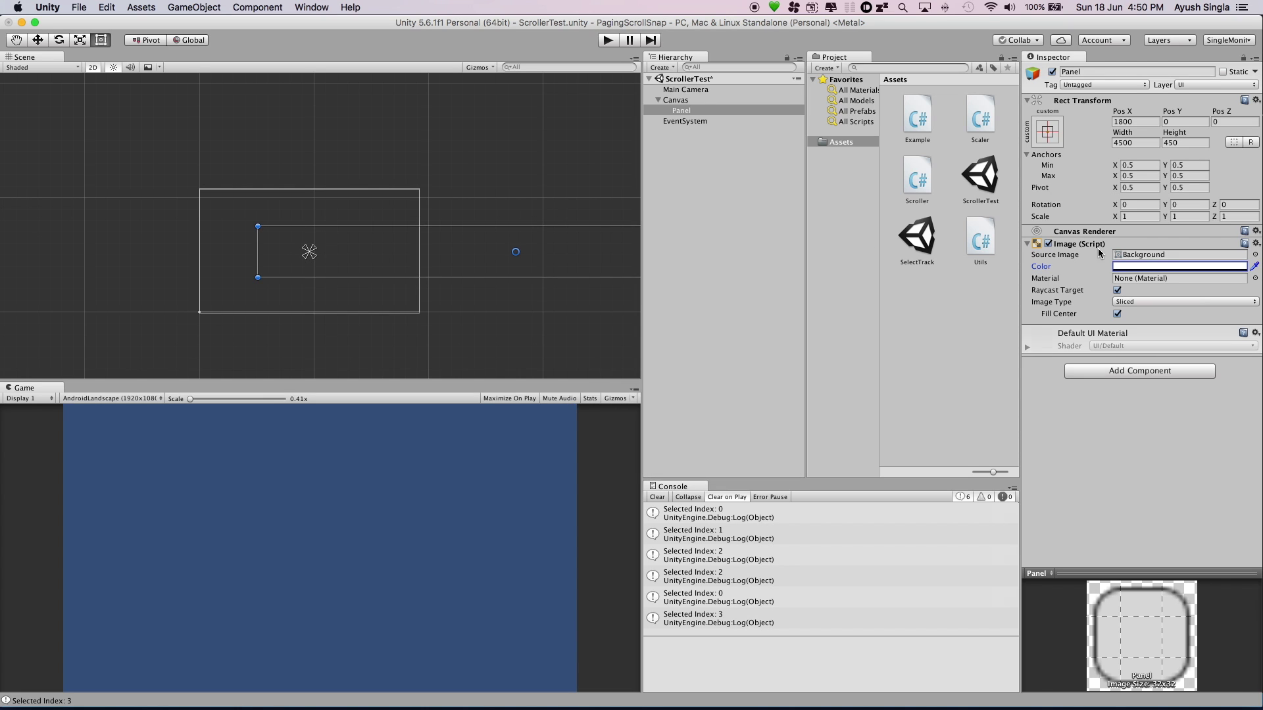
{"action": "left_click", "coordinate": [1255, 254]}
{"action": "left_click", "coordinate": [636, 242]}
{"action": "left_click", "coordinate": [1162, 222]}
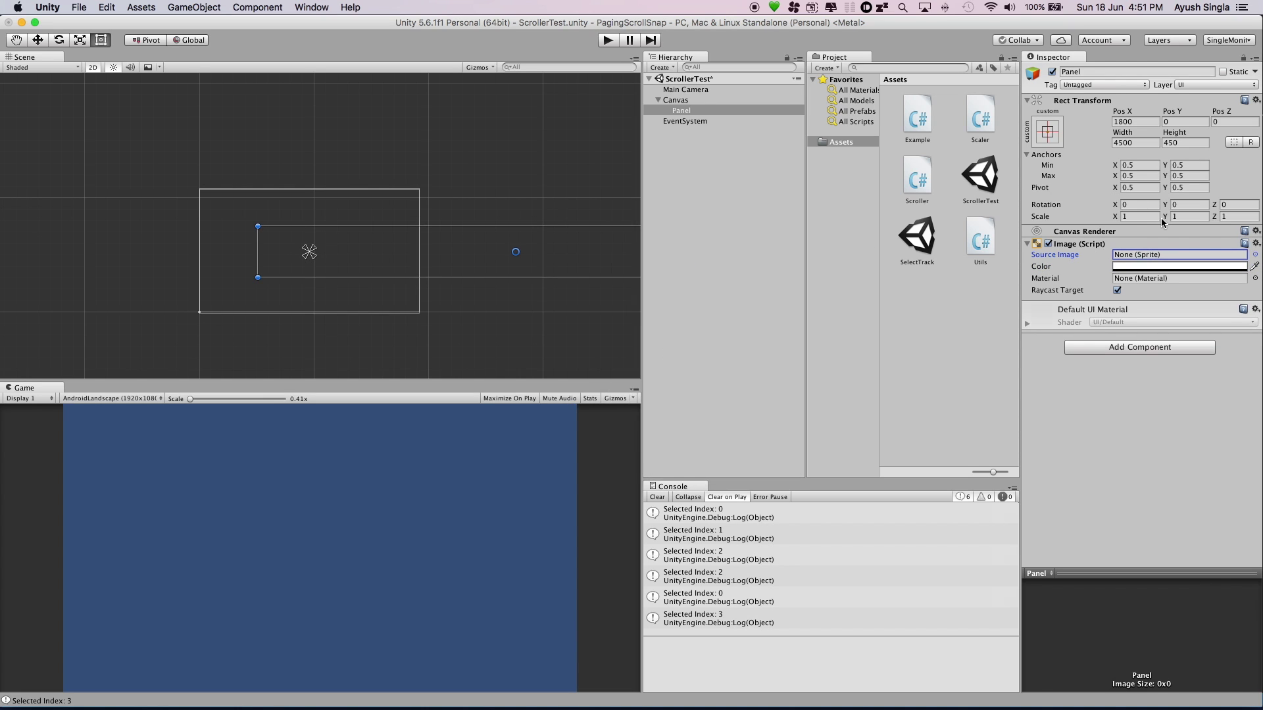
- Add a second UI Panel as a child of the existing Panel
{"action": "left_click", "coordinate": [687, 111]}
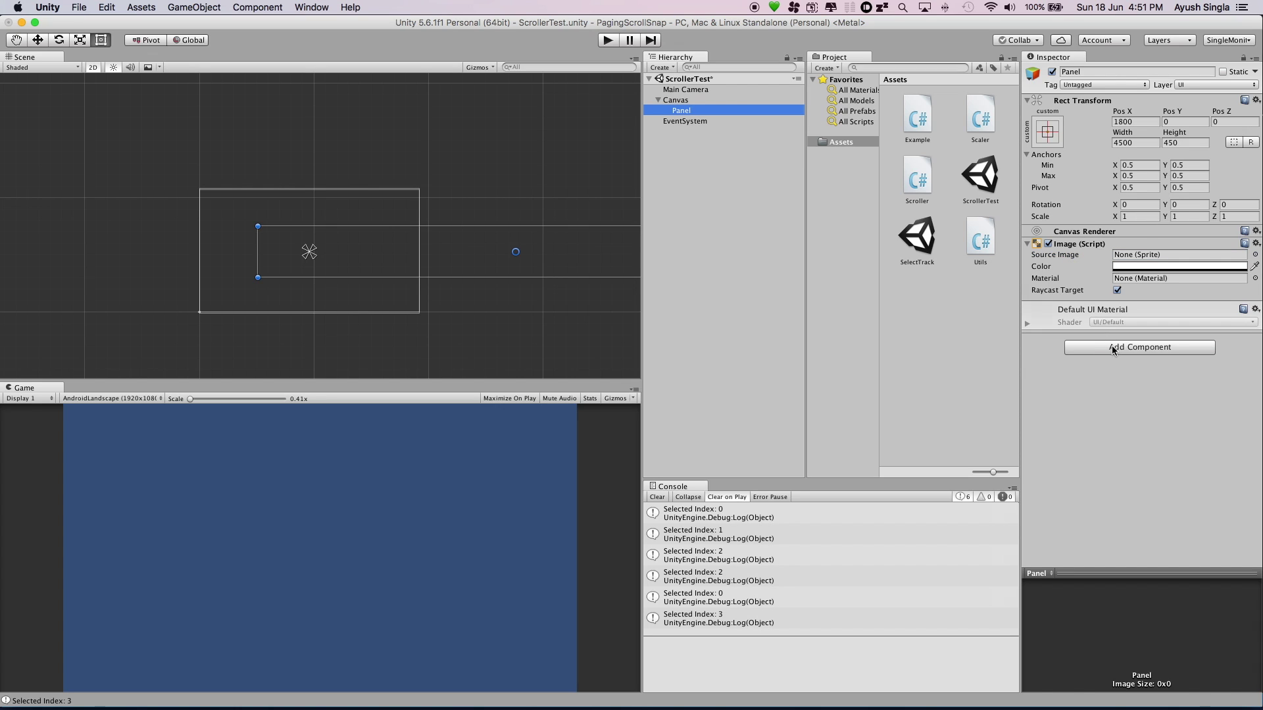
{"action": "right_click", "coordinate": [689, 106]}
{"action": "mouse_move", "coordinate": [718, 286]}
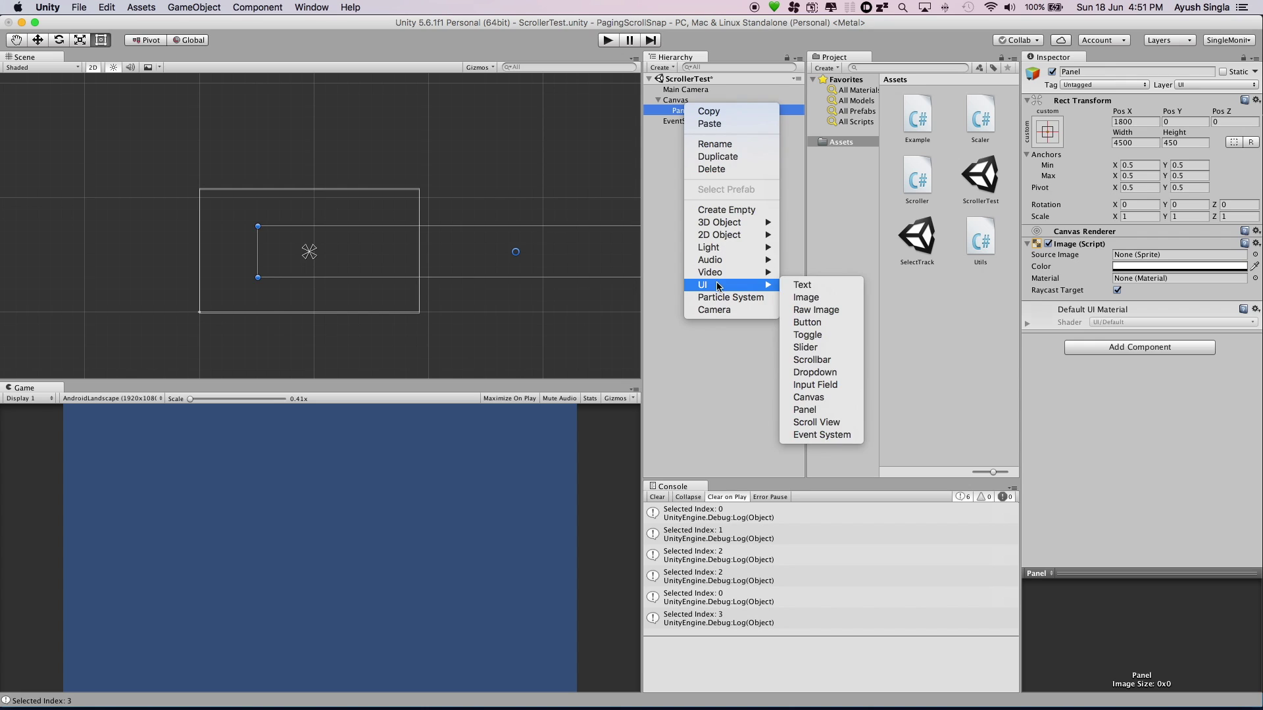
{"action": "left_click", "coordinate": [805, 410]}
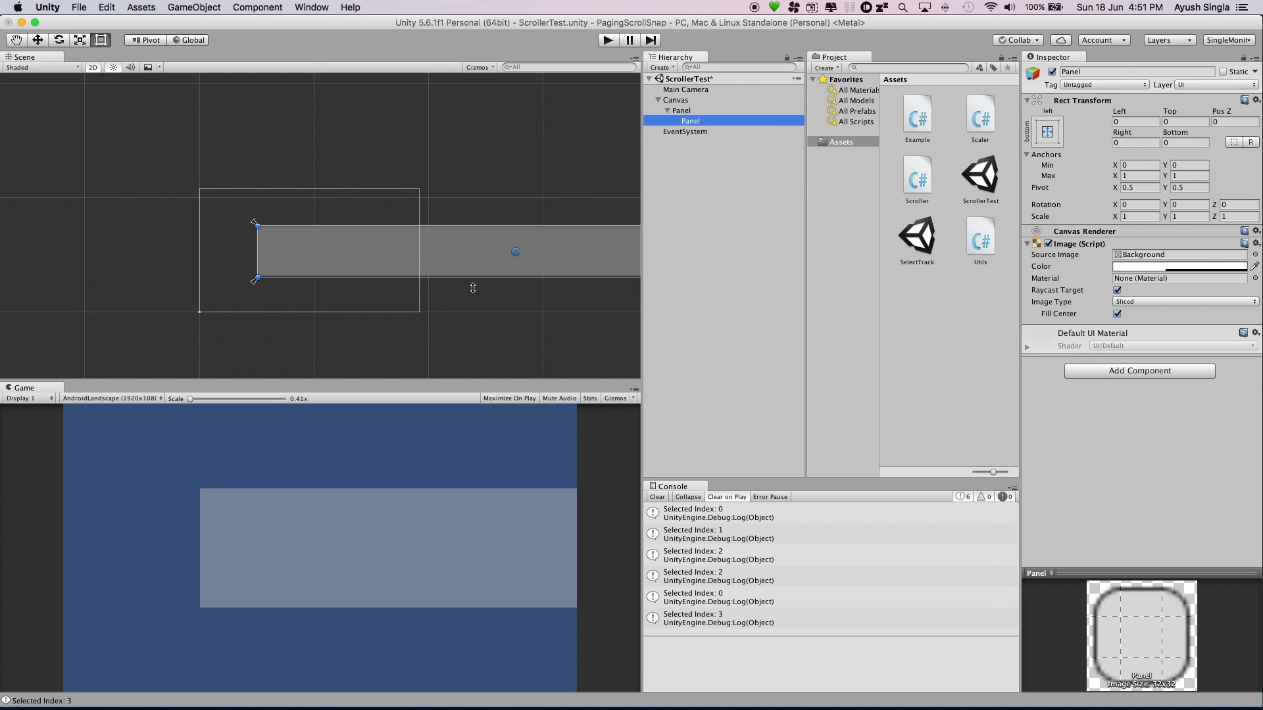
- Anchor the child Panel to the middle left of its parent and set its width to 900
{"action": "left_click", "coordinate": [1047, 131]}
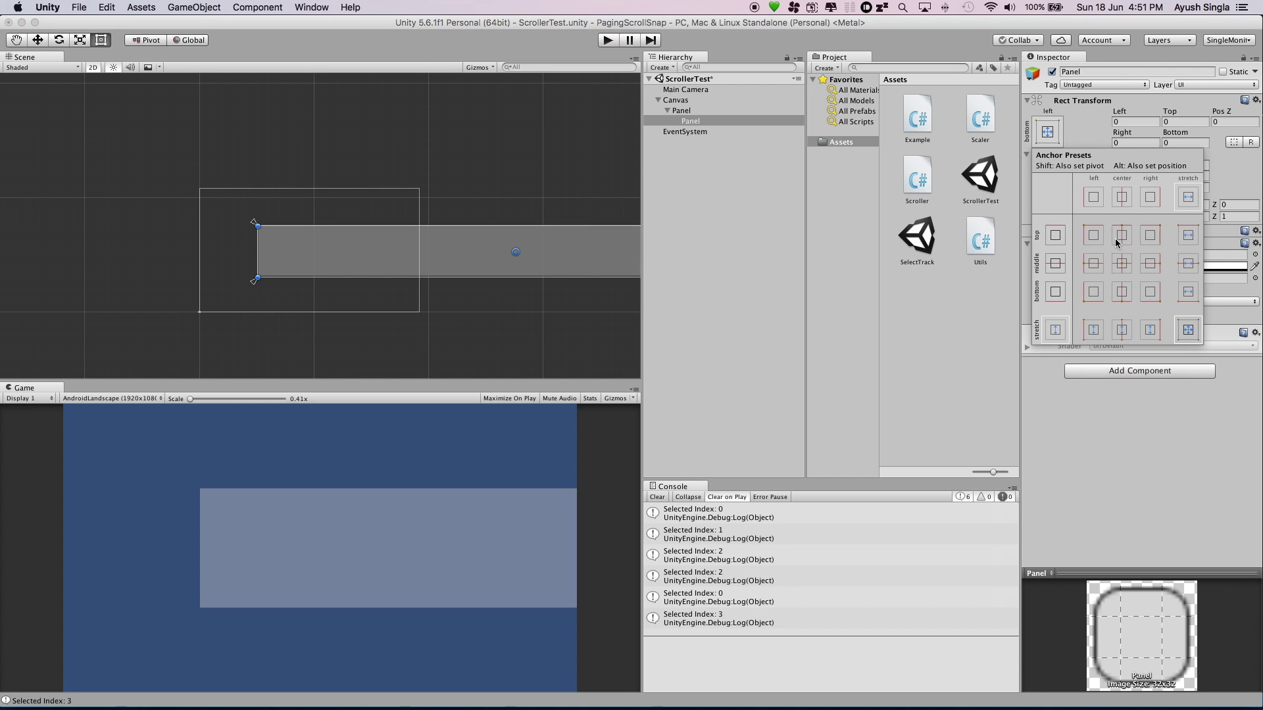
{"action": "left_click", "coordinate": [1092, 263]}
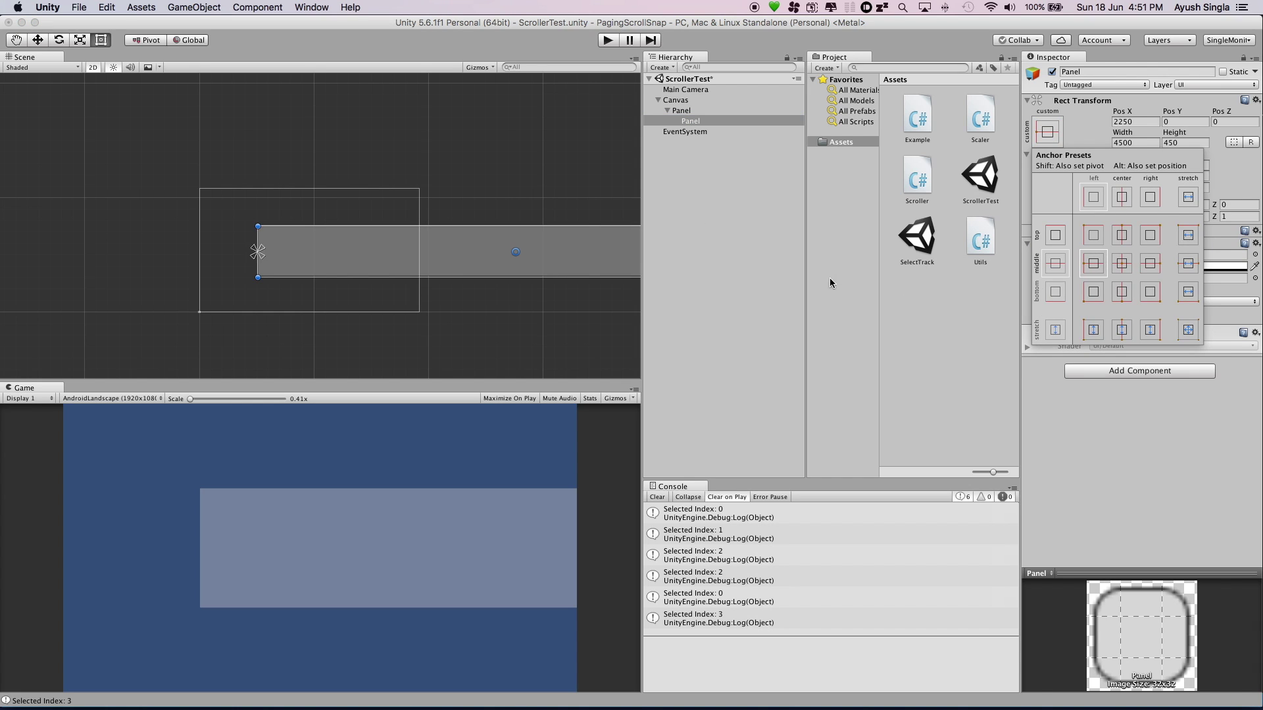
{"action": "left_click", "coordinate": [1147, 133]}
{"action": "left_click", "coordinate": [1157, 142]}
{"action": "type", "text": "900"}
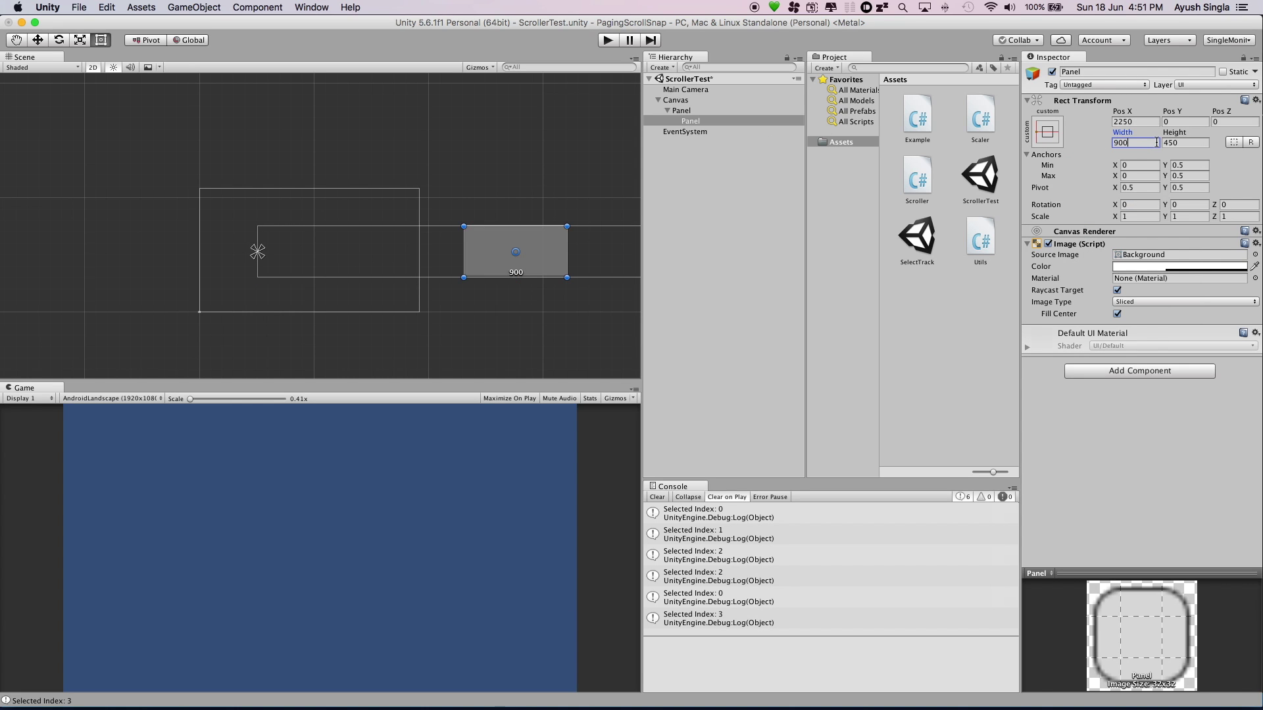
- Move the child Panel to Pos X 450 at its parent's left edge and duplicate it four times in a row, the last at Pos X 4050
{"action": "left_click_drag", "start_coordinate": [541, 253], "coordinate": [332, 255]}
{"action": "scroll", "coordinate": [421, 269], "scroll_direction": "down", "scroll_amount": 4}
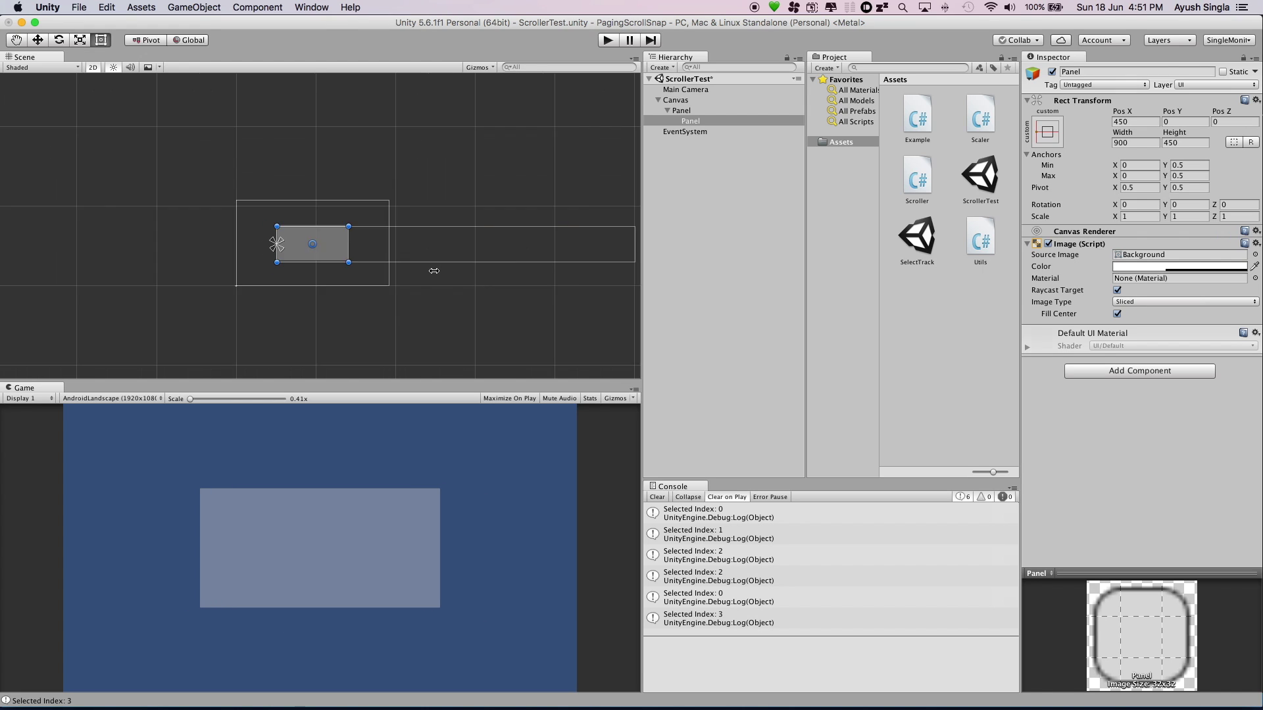
{"action": "key", "text": "super+d"}
{"action": "left_click", "coordinate": [241, 267]}
{"action": "left_click_drag", "start_coordinate": [241, 267], "coordinate": [524, 271]}
{"action": "key", "text": "super+d"}
{"action": "key", "text": "super+d"}
{"action": "key", "text": "super+d"}
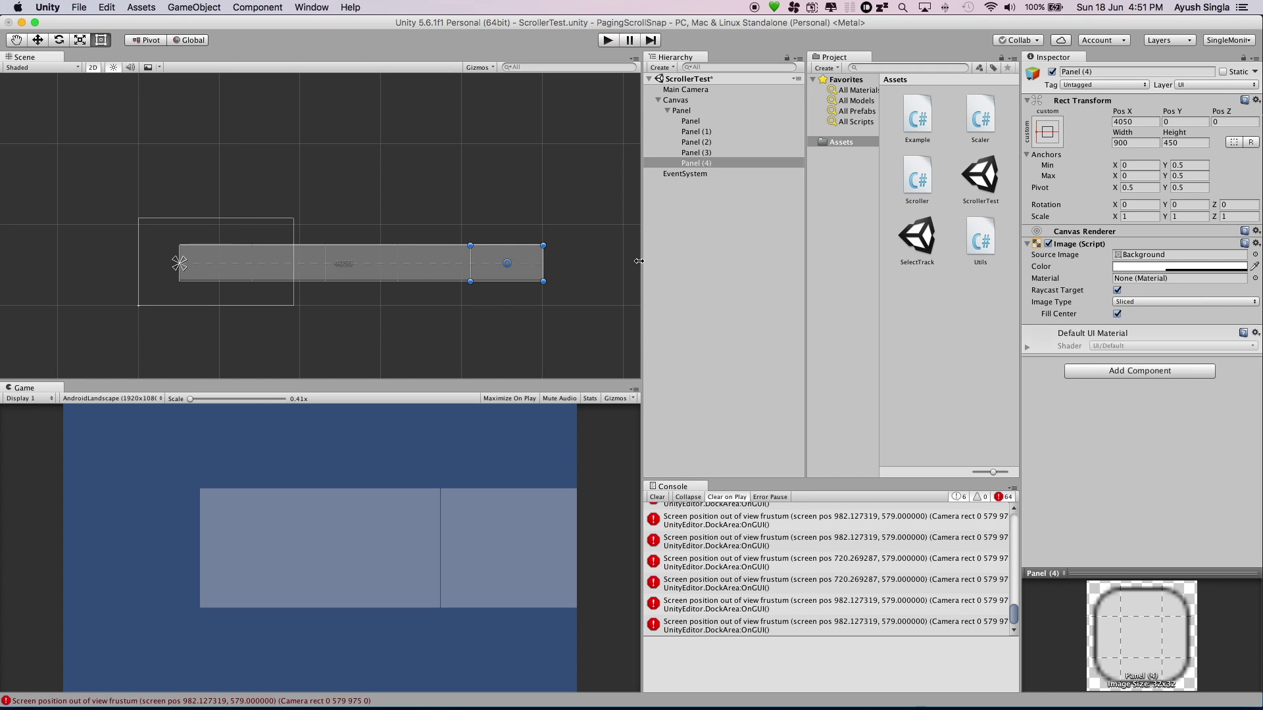
- Set the source image of all five child panels to None and their color to black with alpha 202
{"action": "left_click", "coordinate": [690, 121], "text": "shift"}
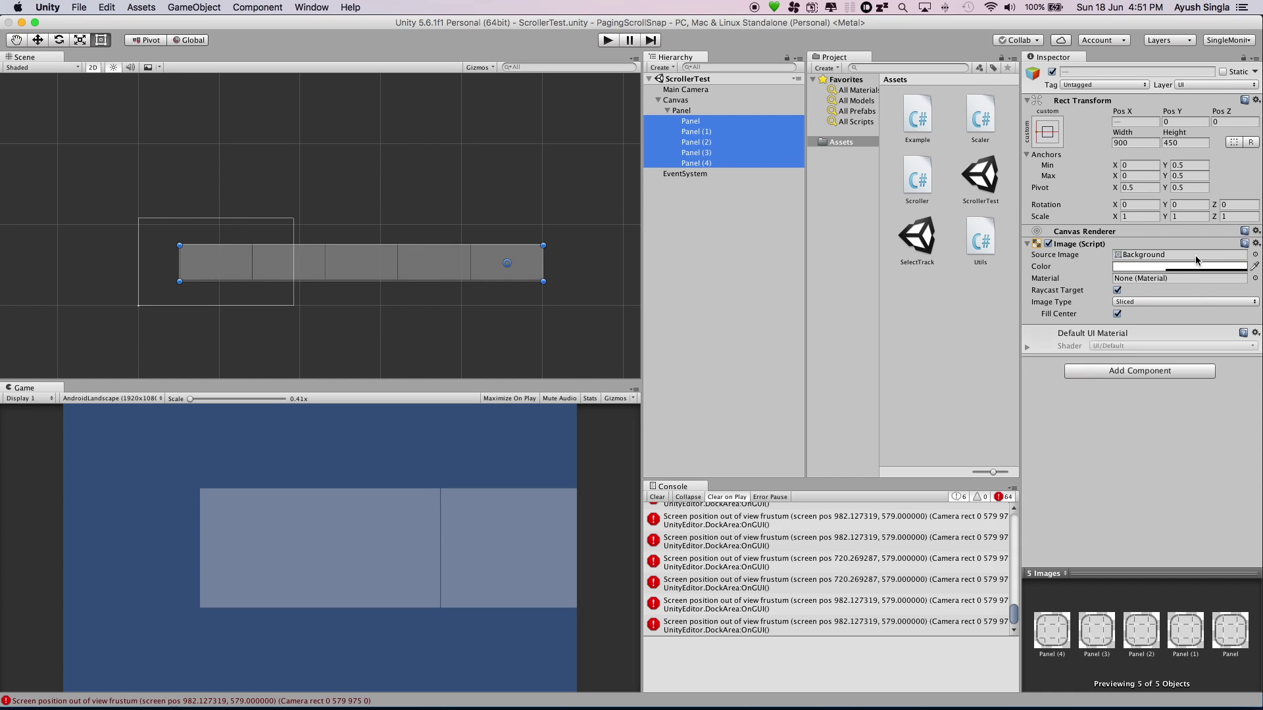
{"action": "left_click", "coordinate": [1255, 255]}
{"action": "double_click", "coordinate": [623, 251]}
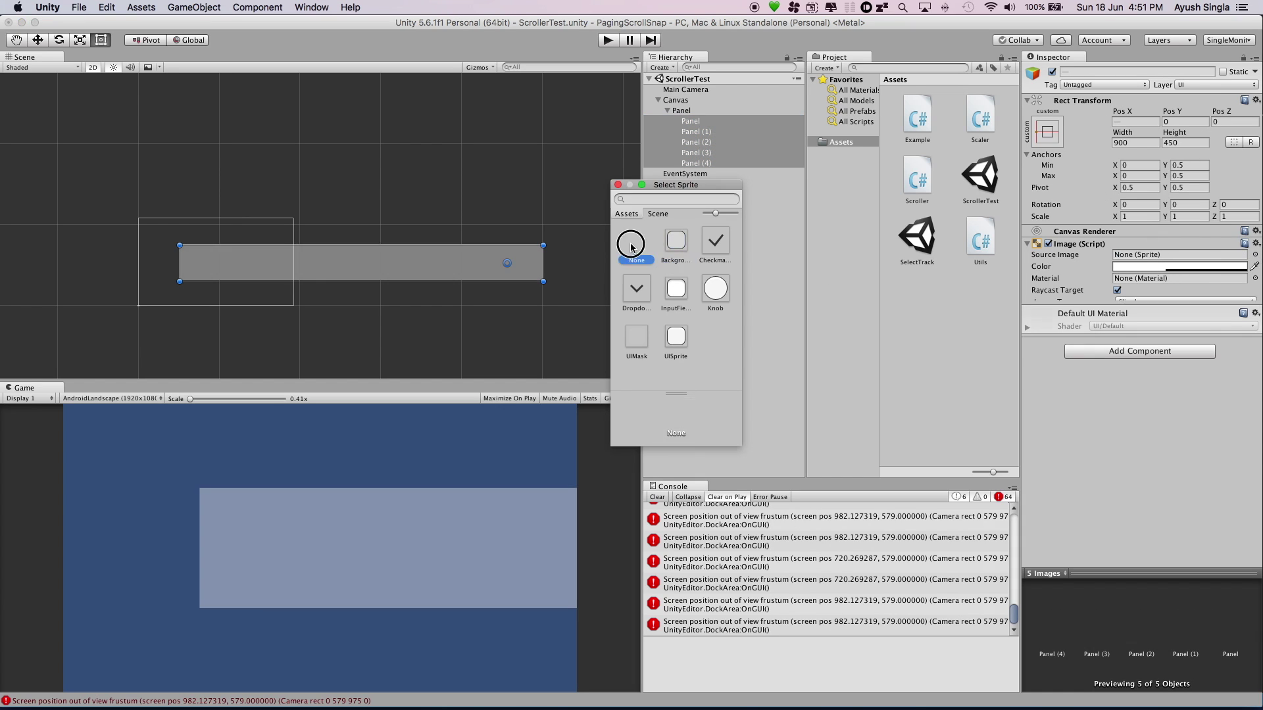
{"action": "left_click_drag", "start_coordinate": [727, 309], "coordinate": [627, 345]}
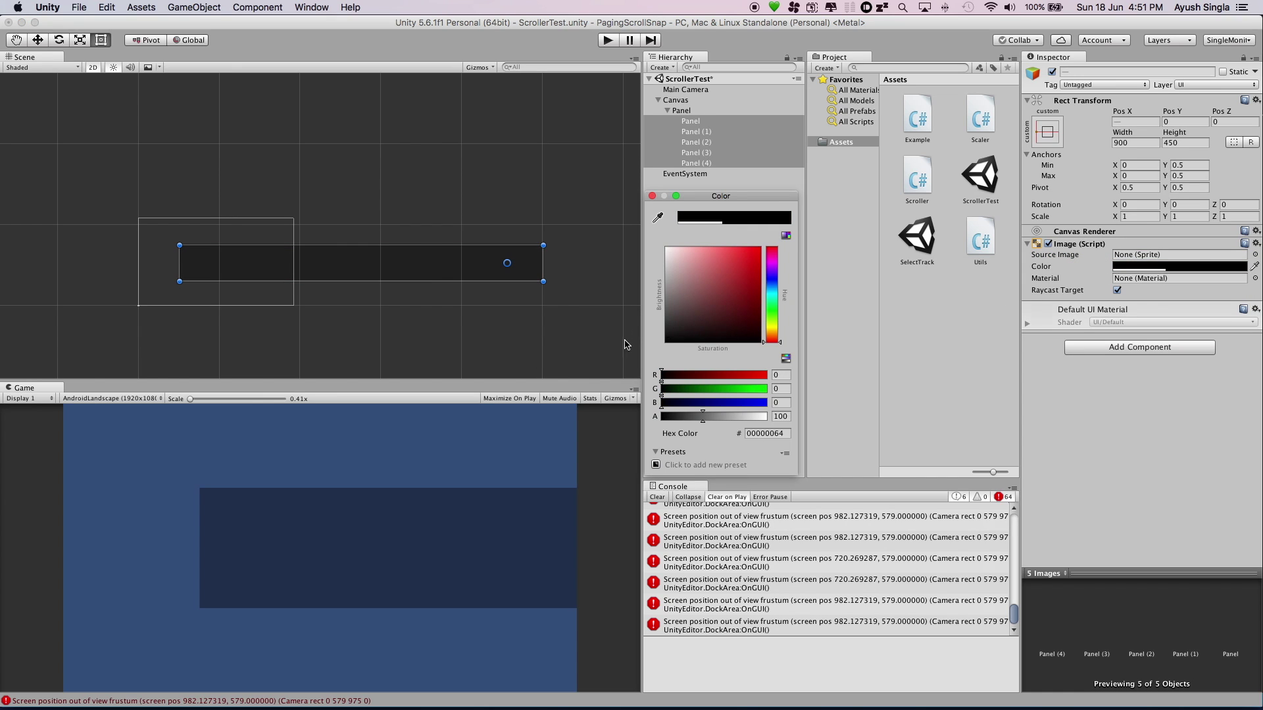
{"action": "left_click_drag", "start_coordinate": [721, 411], "coordinate": [745, 411]}
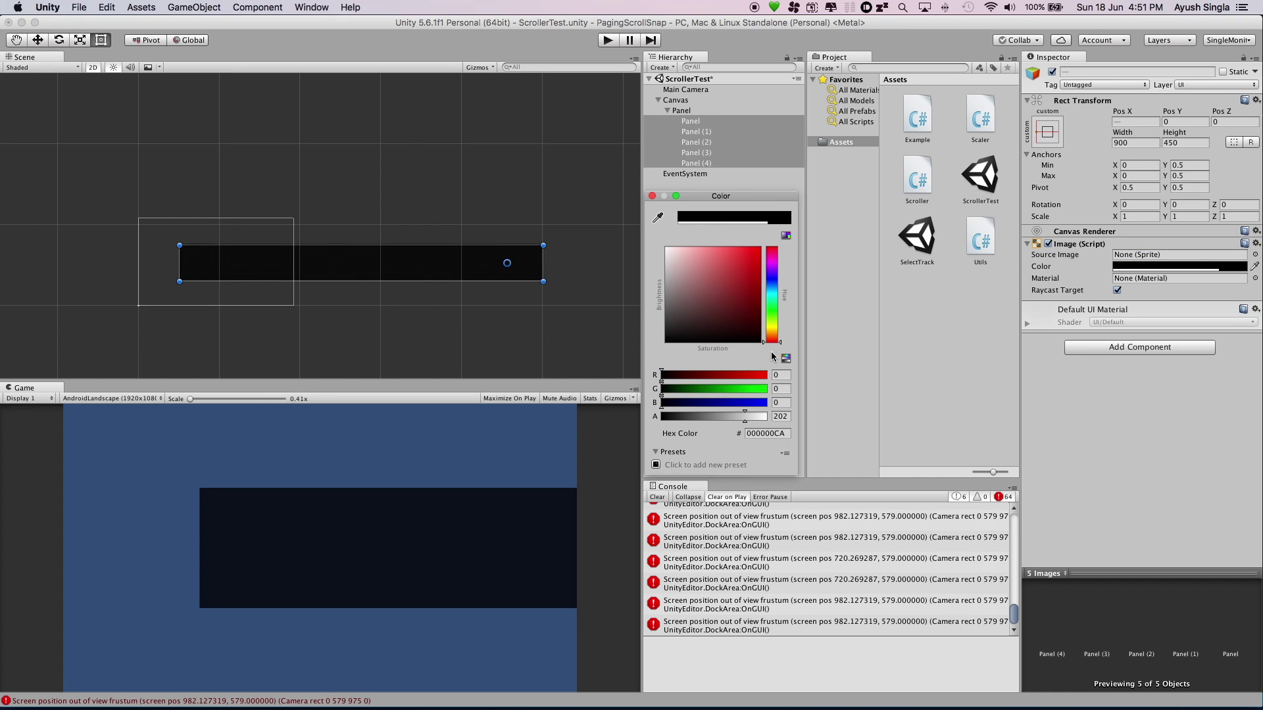
{"action": "left_click", "coordinate": [652, 196]}
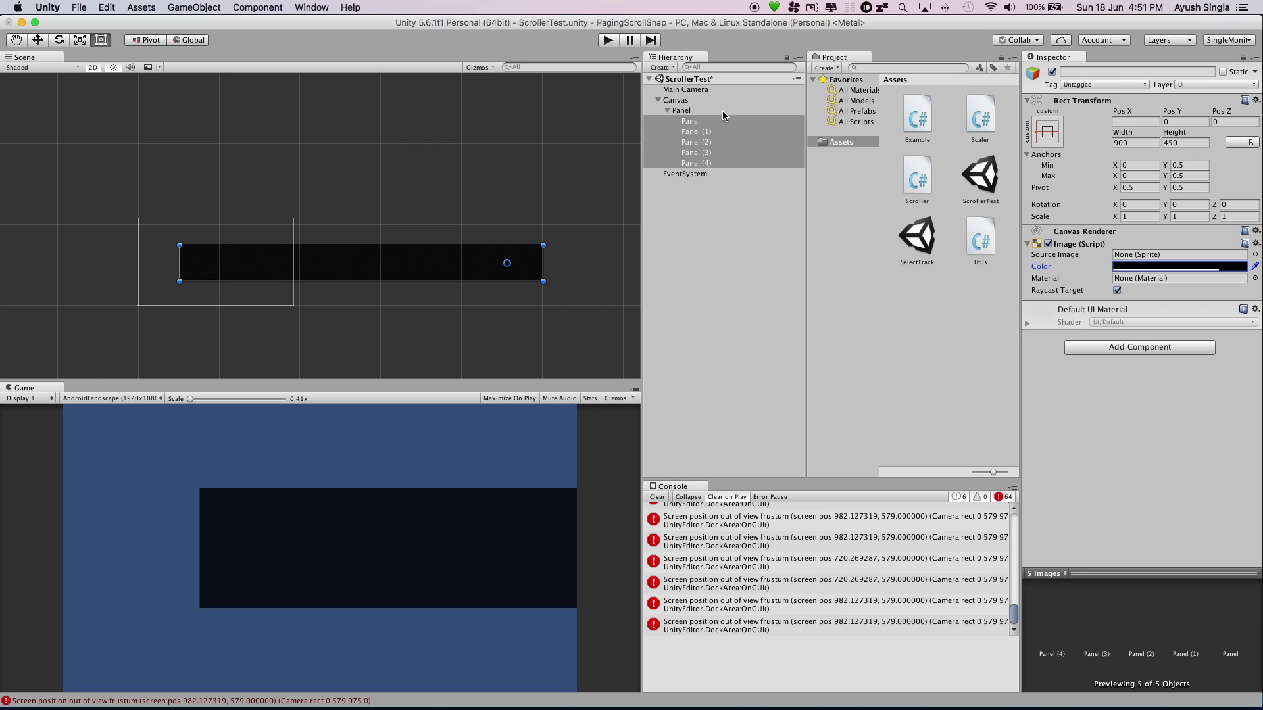
- Add the Scroller script to the parent Panel with Extra Slide Duration 0.3 and Scroll Friction 120
{"action": "left_click", "coordinate": [697, 112]}
{"action": "left_click", "coordinate": [1142, 349]}
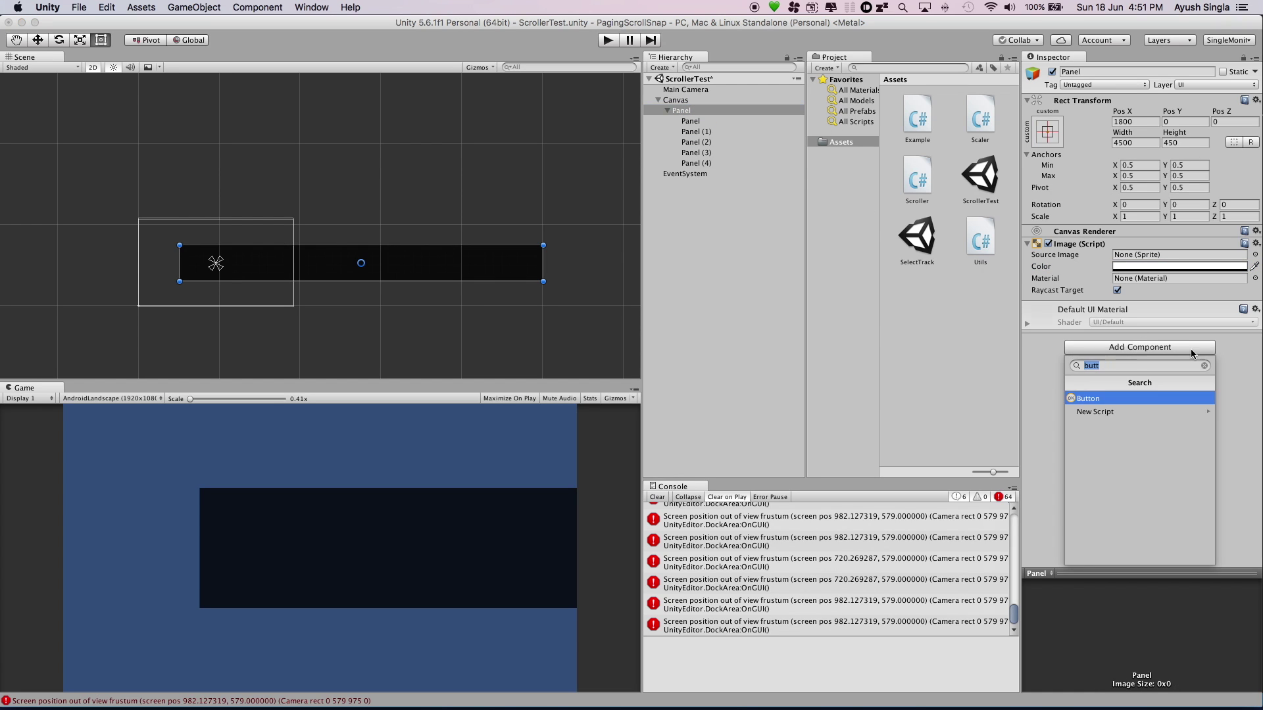
{"action": "type", "text": "scroll"}
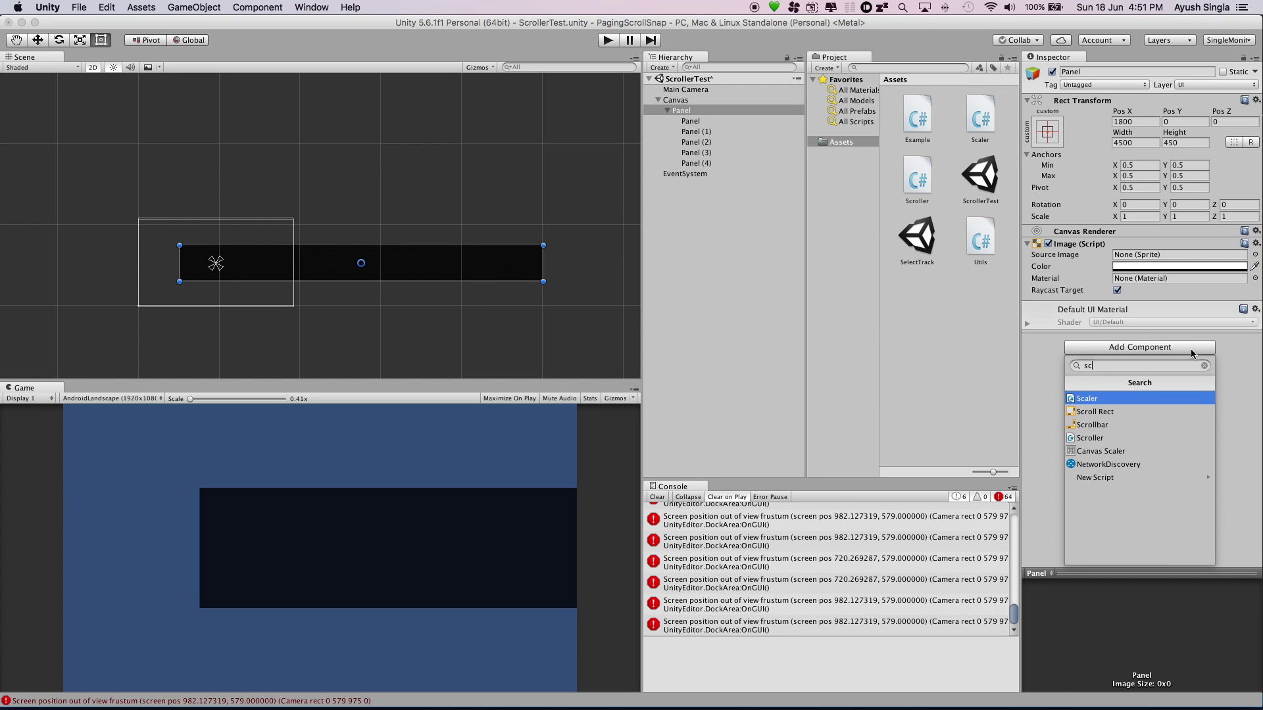
{"action": "key", "text": "Down"}
{"action": "key", "text": "Down"}
{"action": "key", "text": "Return"}
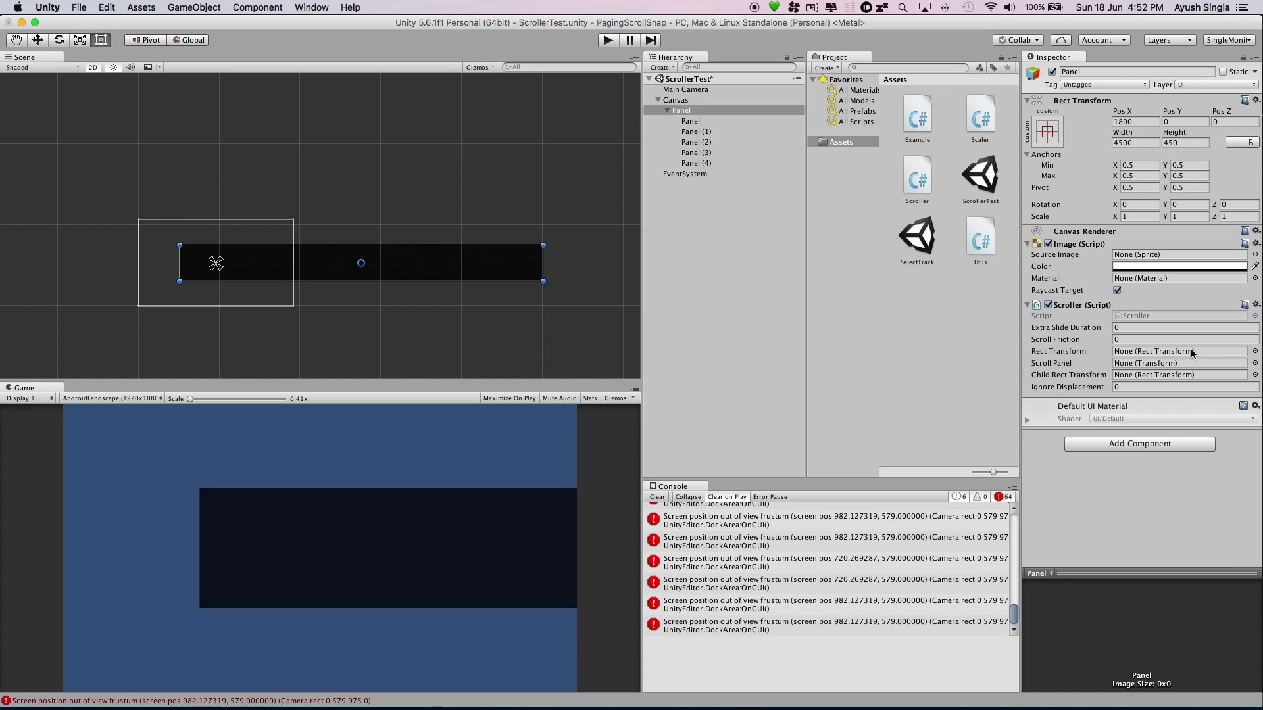
{"action": "left_click", "coordinate": [1130, 329]}
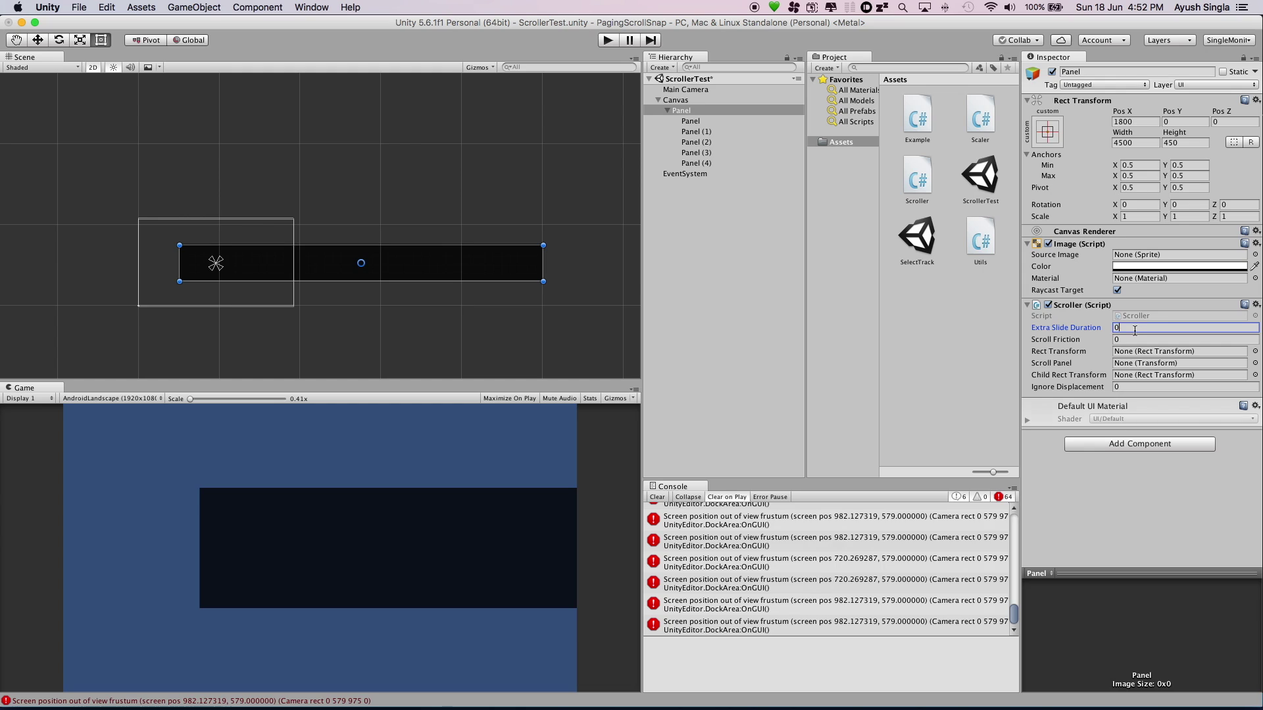
{"action": "key", "text": "Tab"}
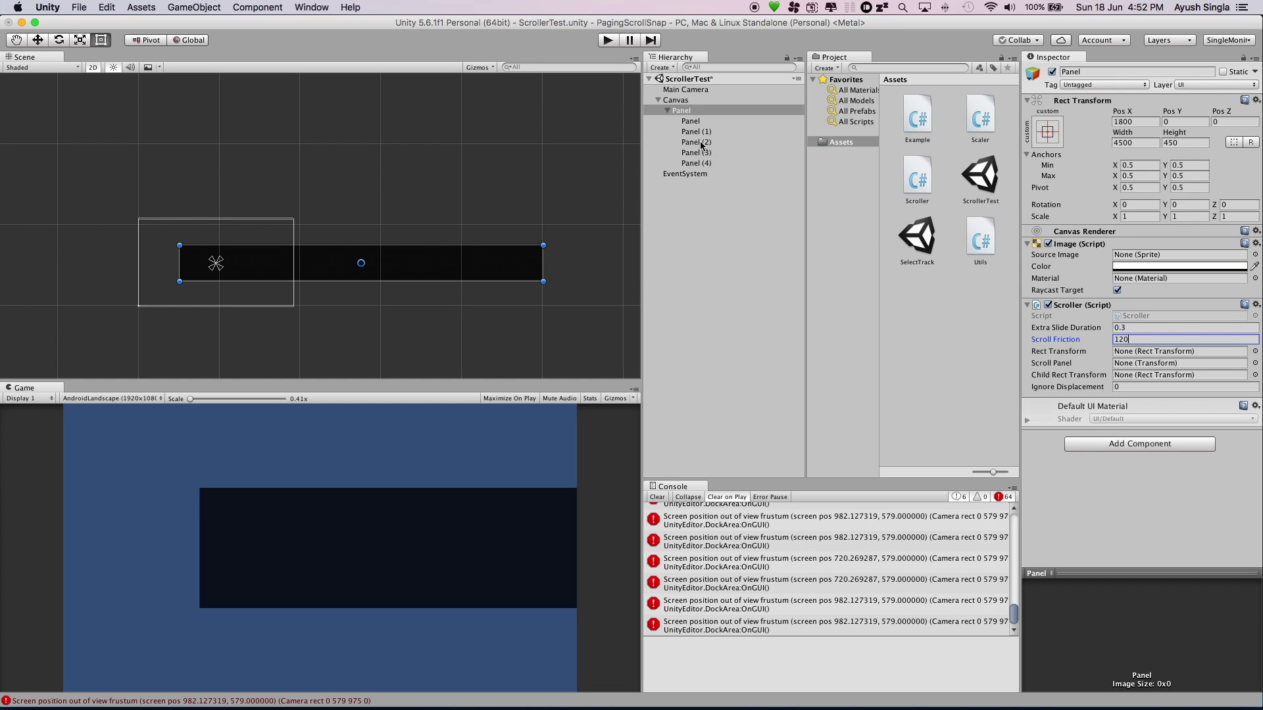
- Rename the parent Panel as Scroller
{"action": "left_click", "coordinate": [685, 114]}
{"action": "key", "text": "Return"}
{"action": "type", "text": "Sc"}
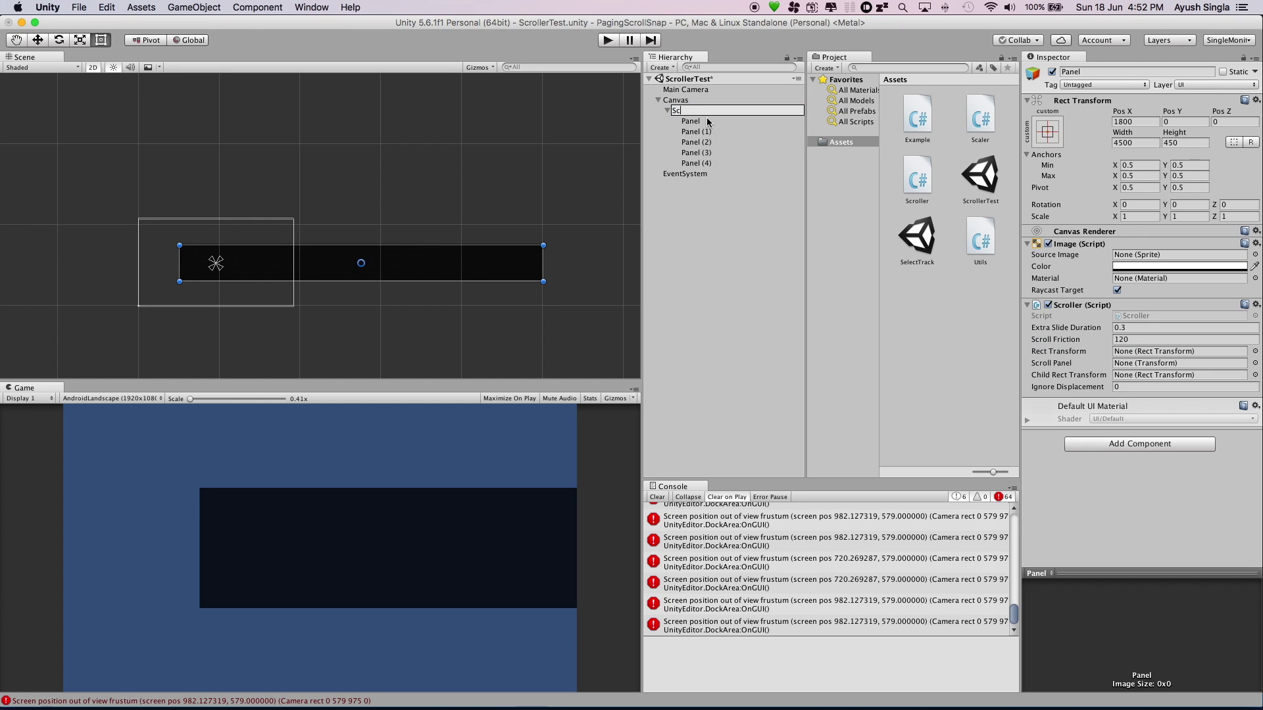
{"action": "type", "text": "roller"}
{"action": "key", "text": "Return"}
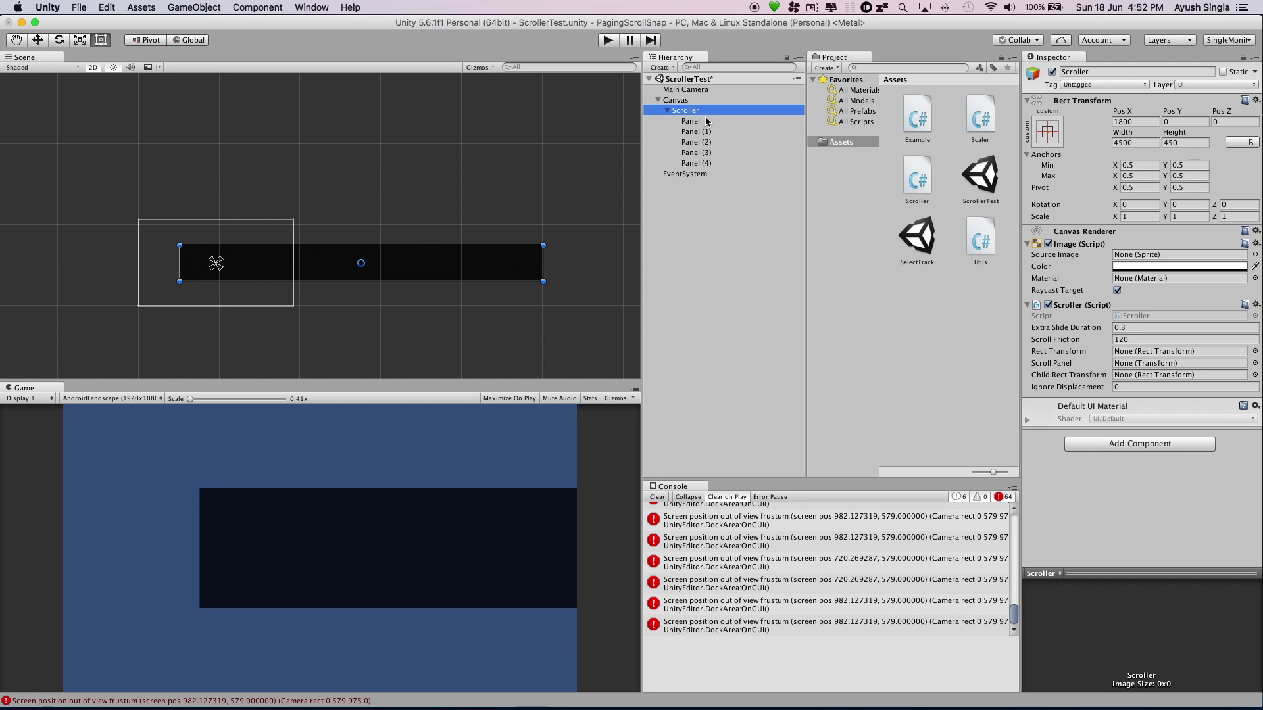
- Assign Scroller as Rect Transform and Scroll Panel, the first child Panel as Child Rect Transform, and set Ignore Displacement to 150
{"action": "left_click_drag", "start_coordinate": [705, 112], "coordinate": [1156, 353]}
{"action": "left_click_drag", "start_coordinate": [699, 112], "coordinate": [1126, 363]}
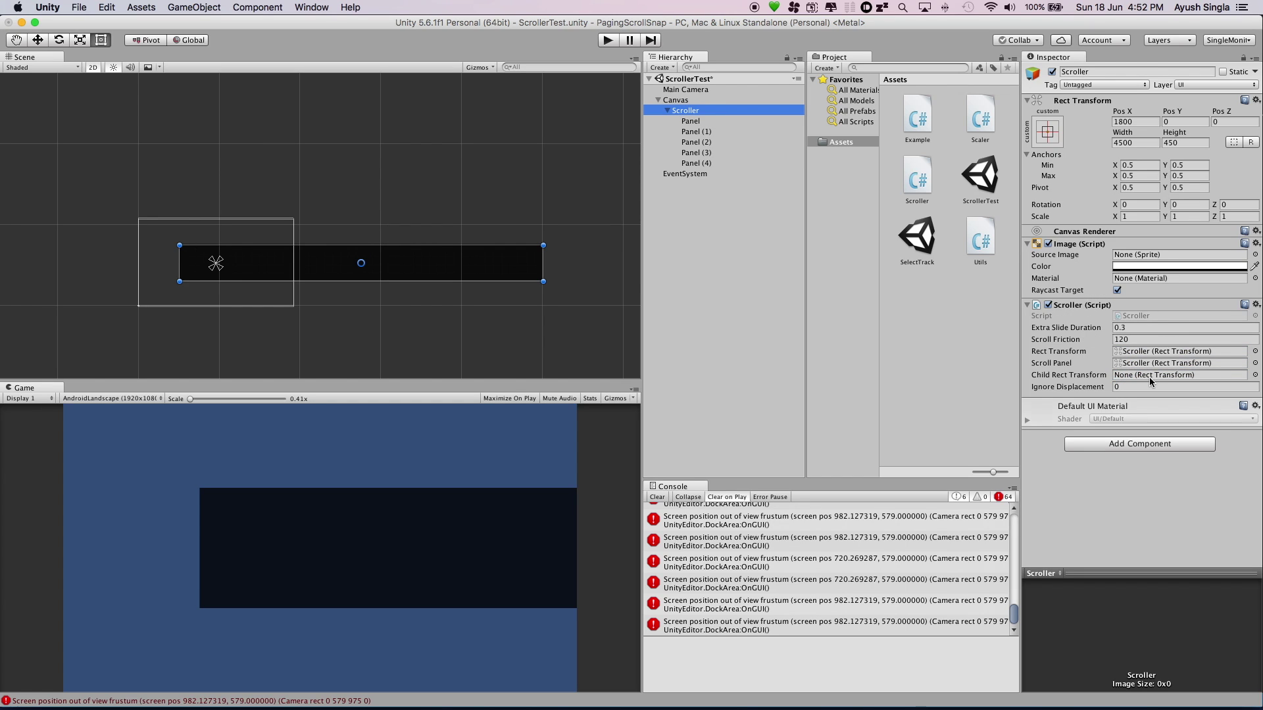
{"action": "left_click_drag", "start_coordinate": [698, 122], "coordinate": [1177, 377]}
{"action": "left_click", "coordinate": [1143, 386]}
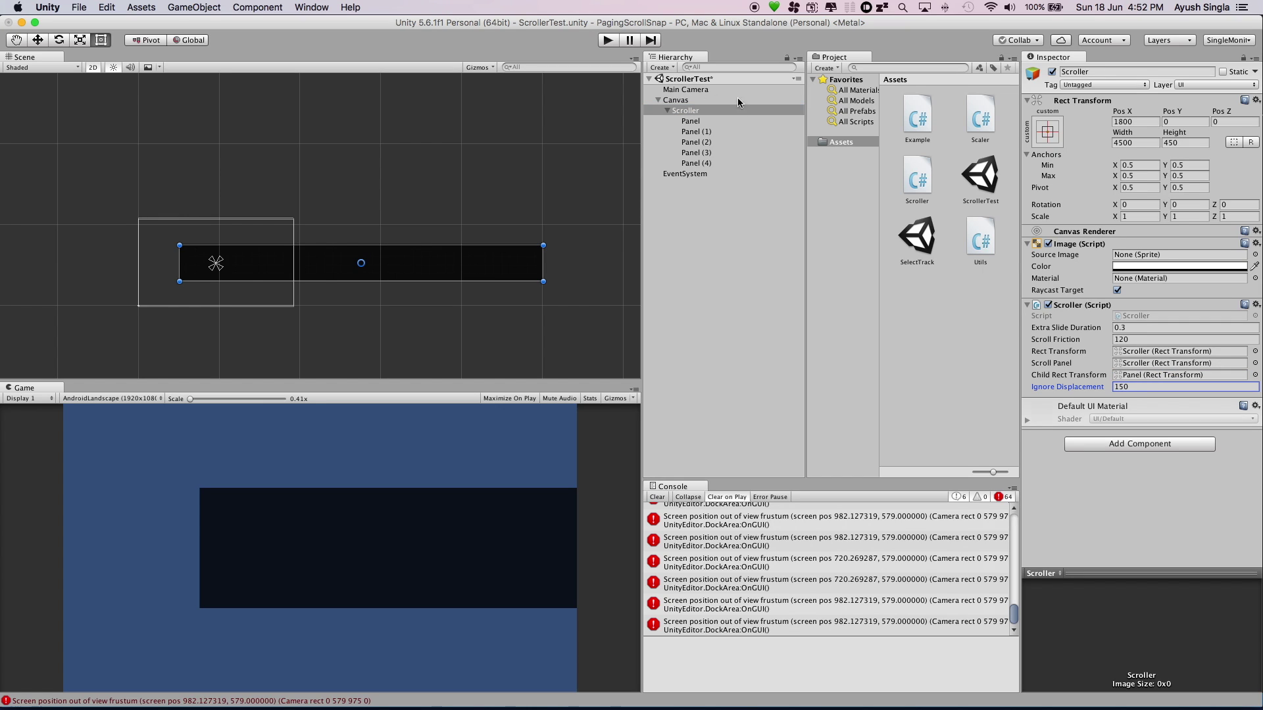
- Add the Scaler script to all five child panels at once
{"action": "left_click", "coordinate": [701, 120]}
{"action": "left_click", "coordinate": [701, 169], "text": "shift"}
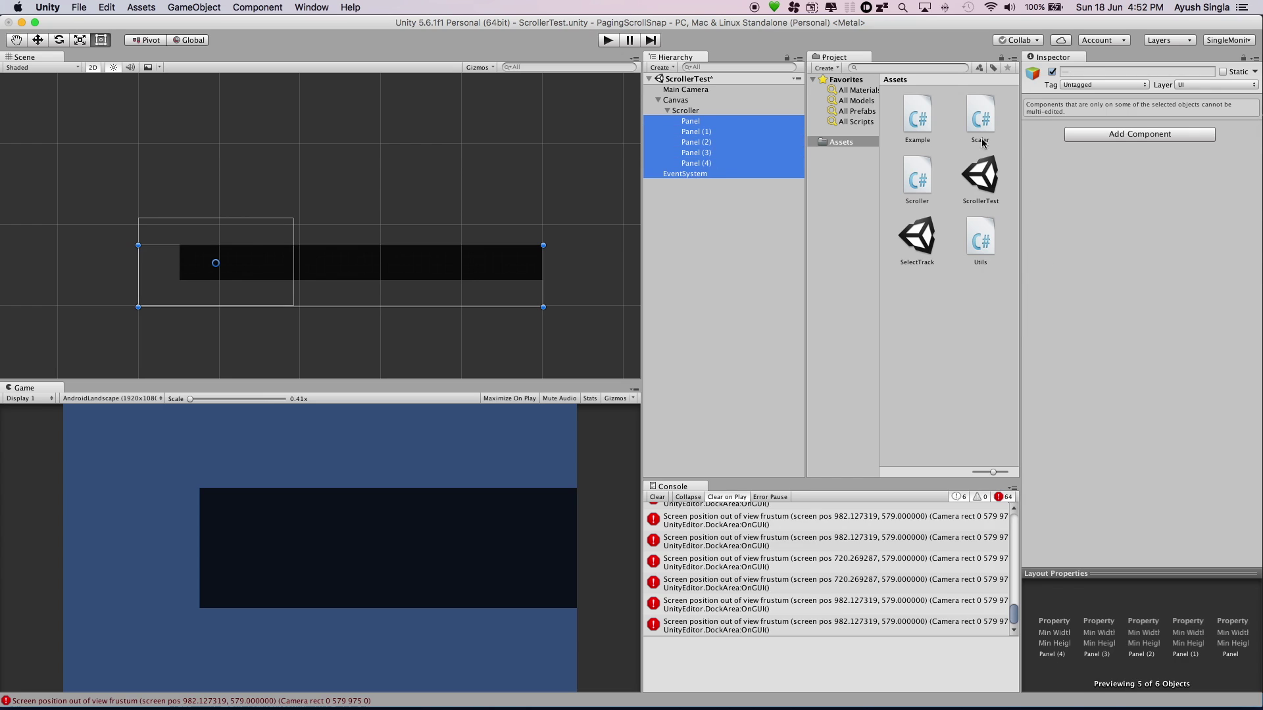
{"action": "left_click", "coordinate": [684, 163], "text": "shift"}
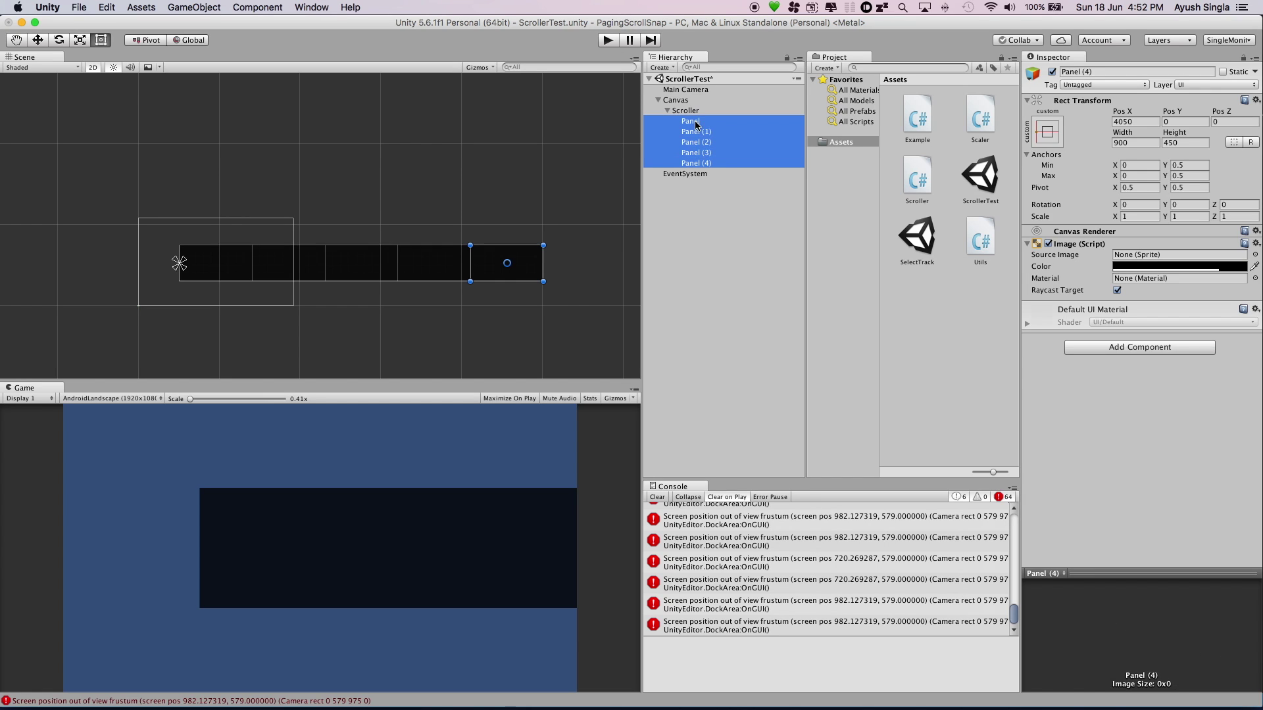
{"action": "left_click", "coordinate": [1111, 341]}
{"action": "type", "text": "Scal"}
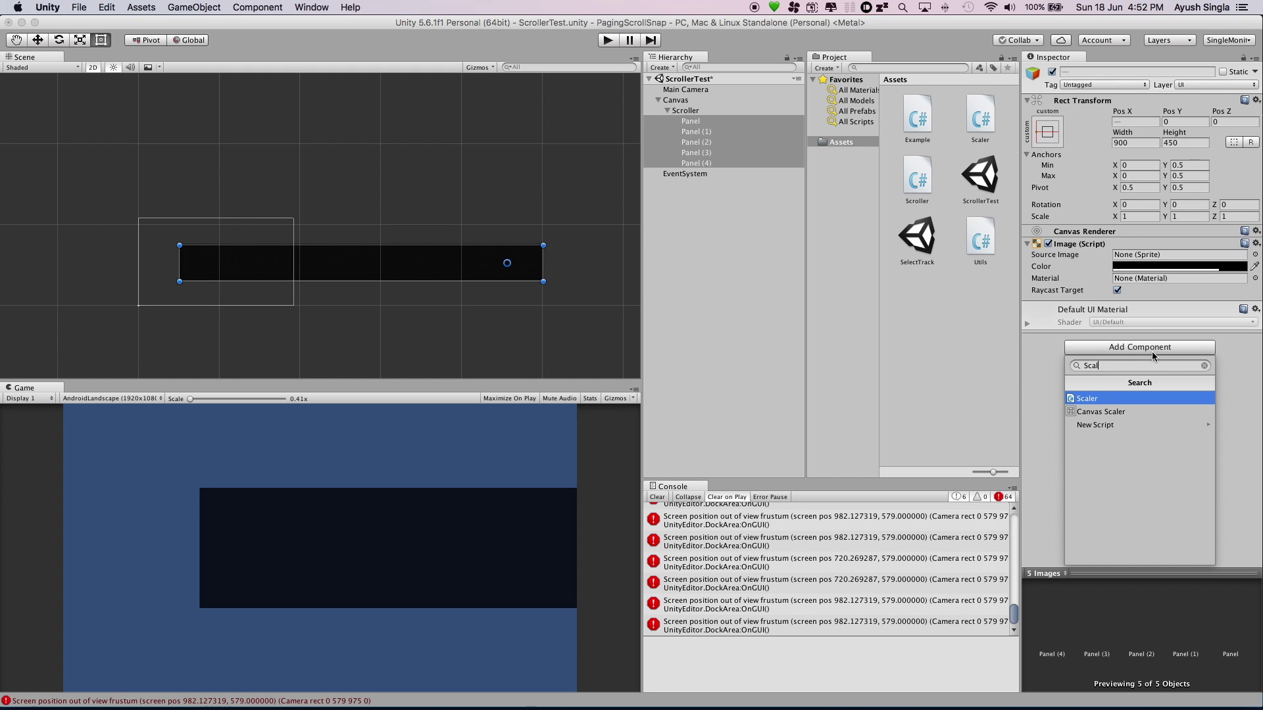
{"action": "key", "text": "Return"}
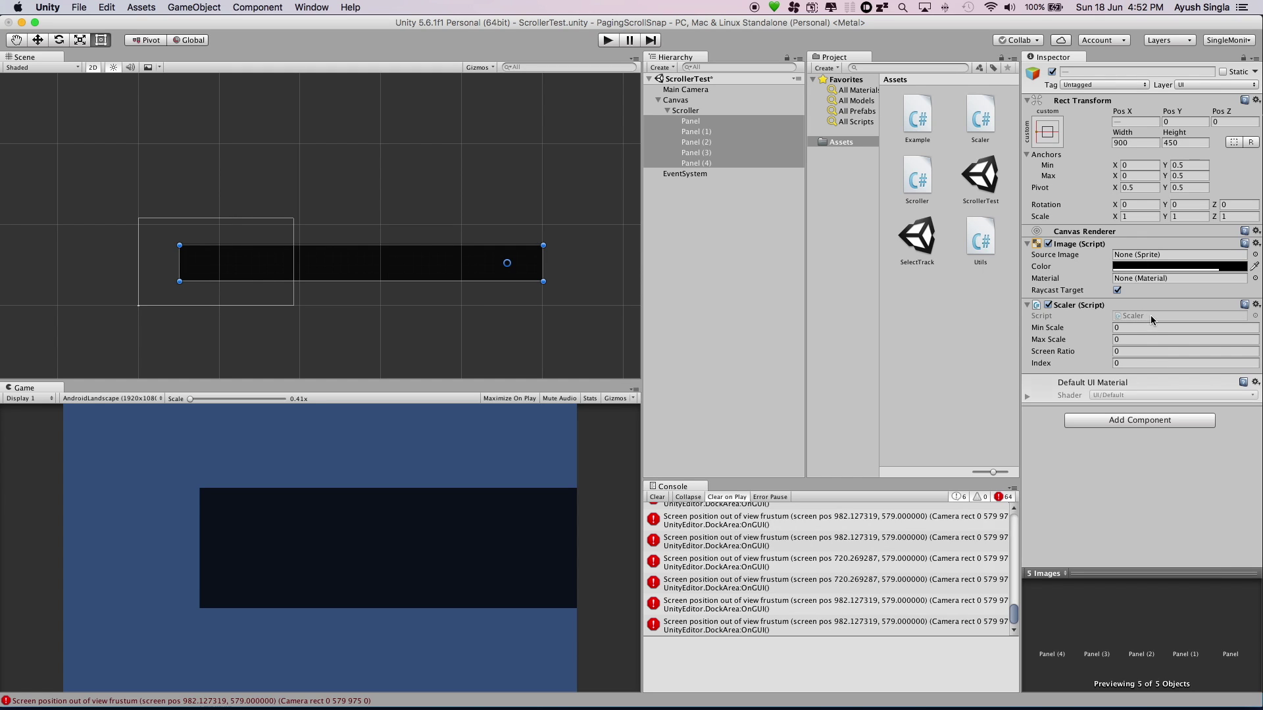
- Set the child panels' Scaler values to Min Scale 0.7, Max Scale 1 and Screen Ratio 3
{"action": "left_click", "coordinate": [1145, 326]}
{"action": "key", "text": "Tab"}
{"action": "type", "text": "1"}
{"action": "key", "text": "Tab"}
{"action": "type", "text": "3"}
{"action": "key", "text": "Tab"}
- Play the scene, swipe through the panels to test the snapping and scaling, and stop playback
{"action": "left_click", "coordinate": [690, 121]}
{"action": "left_click", "coordinate": [688, 110]}
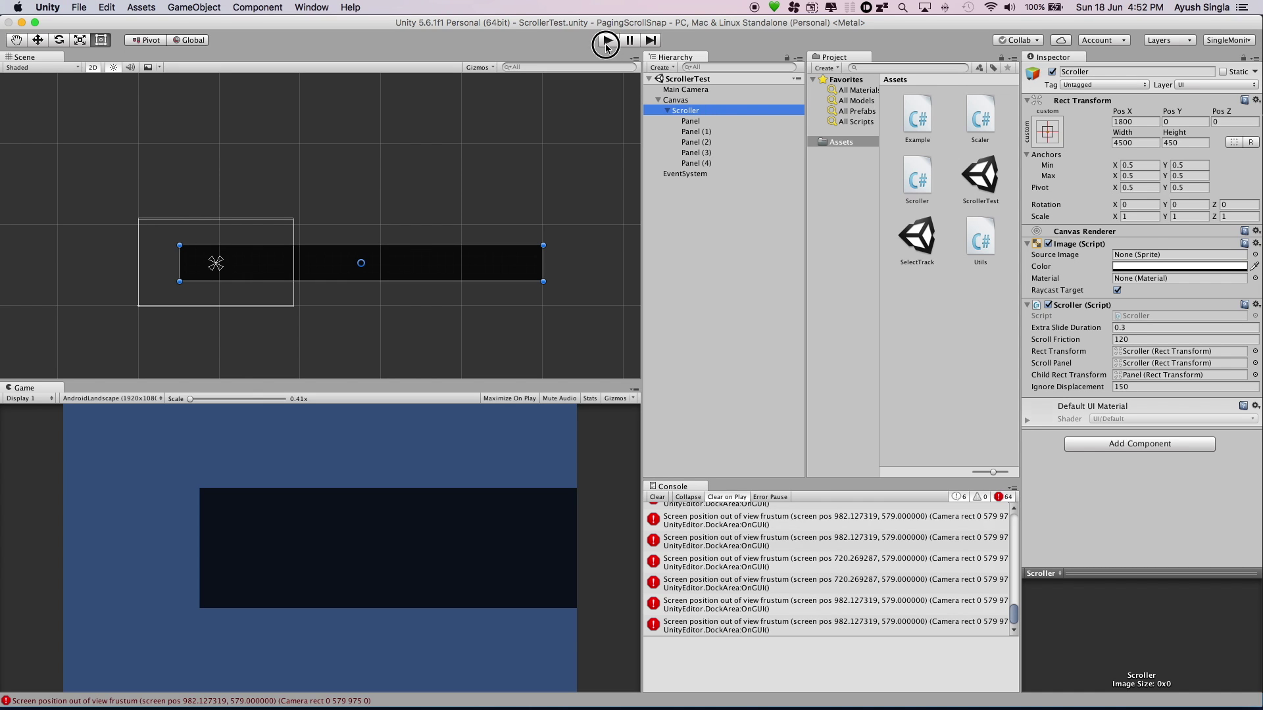
{"action": "key", "text": "super+p"}
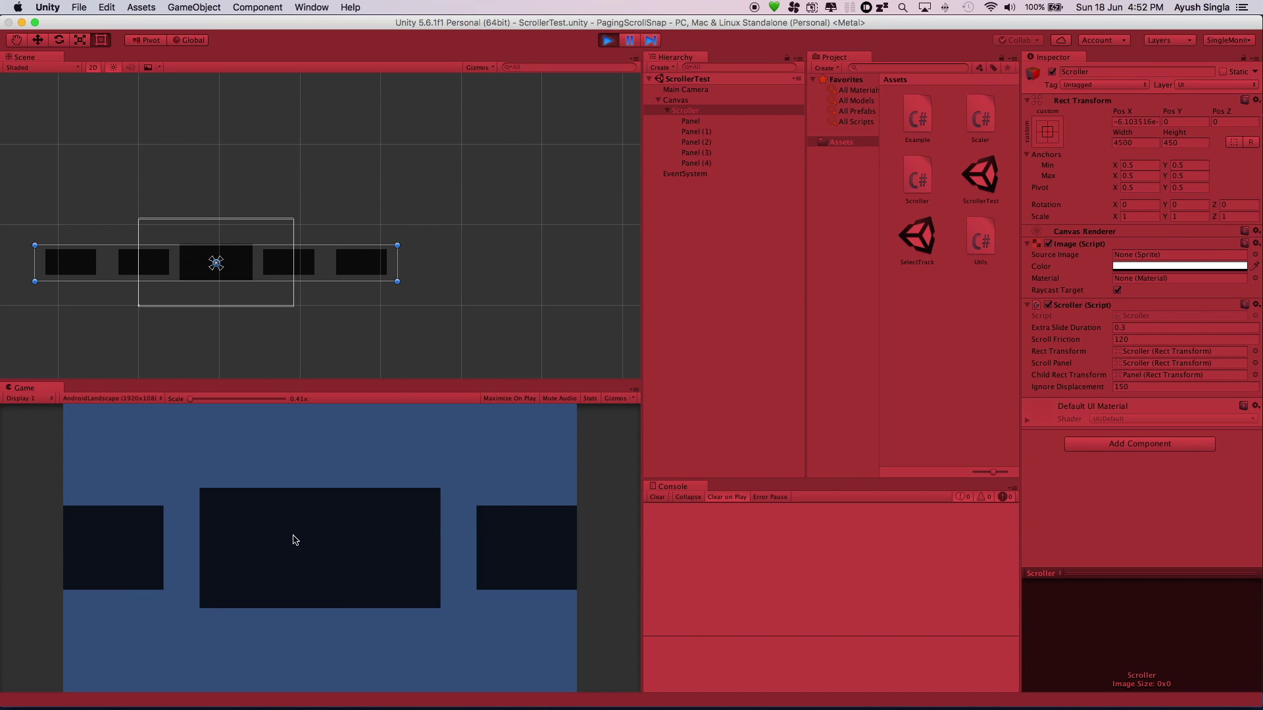
{"action": "left_click_drag", "start_coordinate": [292, 538], "coordinate": [406, 510]}
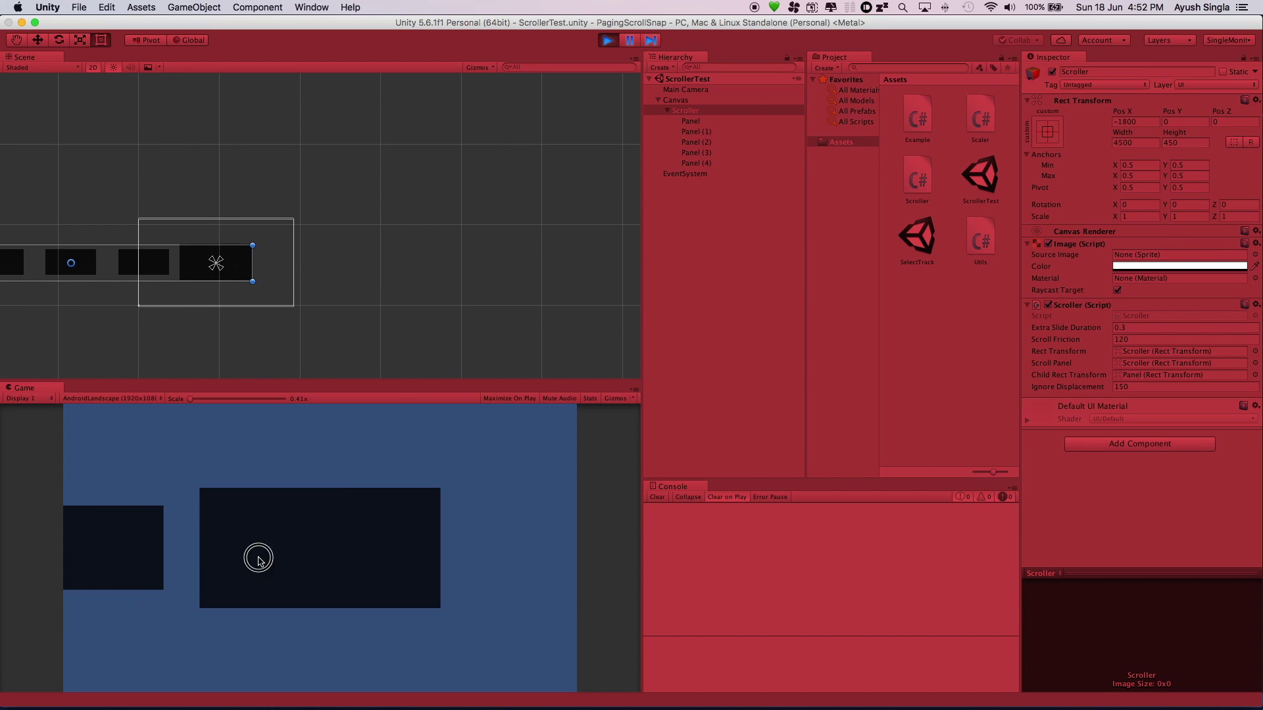
{"action": "left_click_drag", "start_coordinate": [258, 558], "coordinate": [407, 572]}
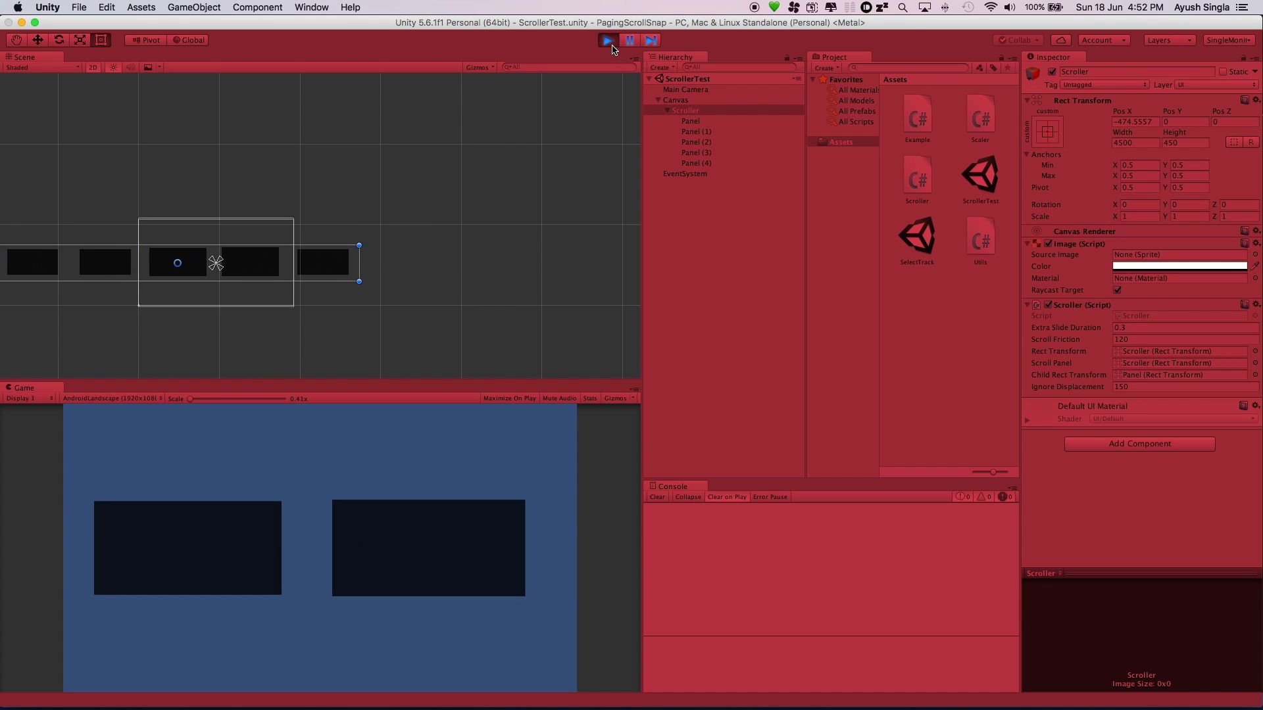
{"action": "key", "text": "super+p"}
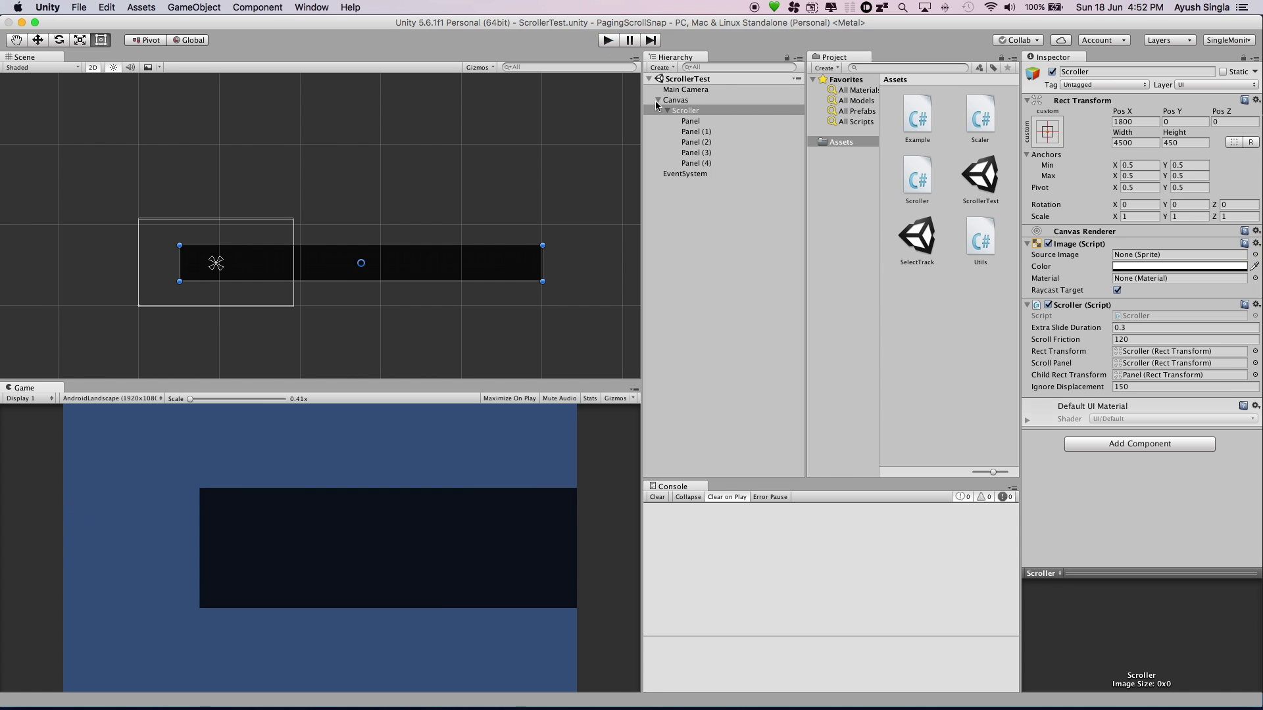
- Set the Main Camera's background color to white (FFFFFF) and save the scene
{"action": "left_click", "coordinate": [721, 91]}
{"action": "left_click", "coordinate": [1145, 173]}
{"action": "left_click_drag", "start_coordinate": [723, 300], "coordinate": [666, 238]}
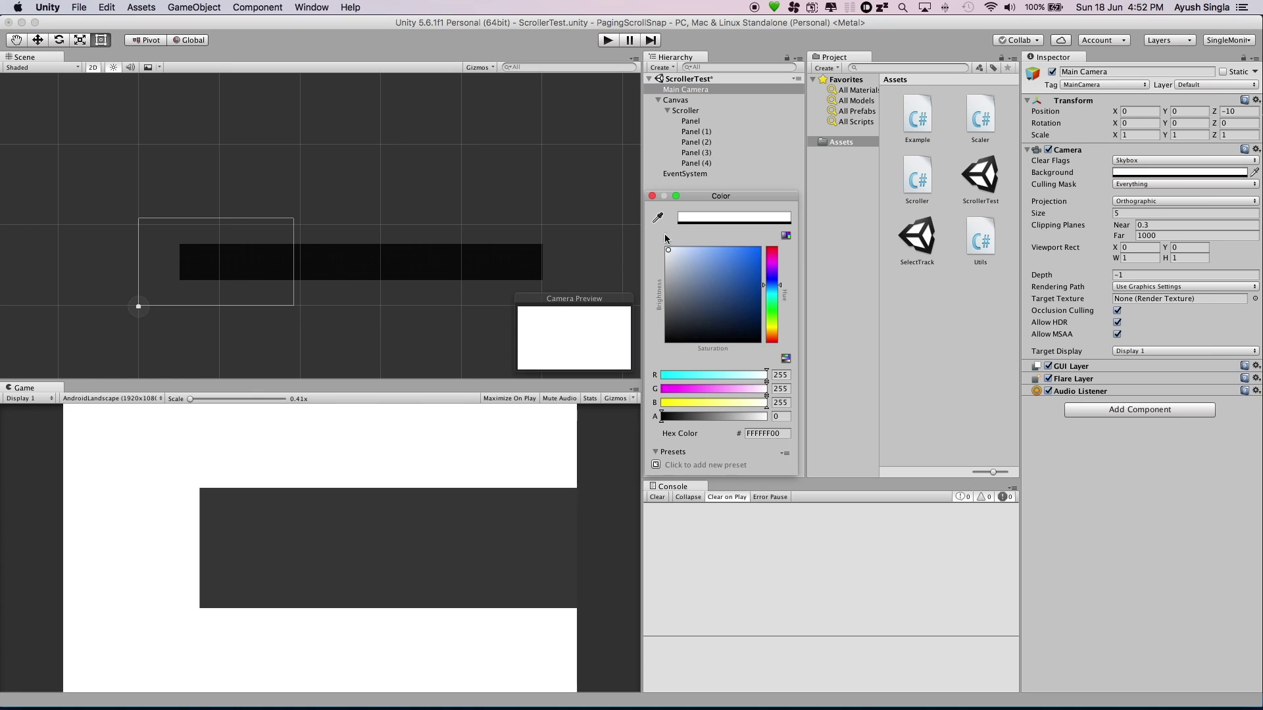
{"action": "left_click", "coordinate": [653, 196]}
{"action": "key", "text": "super+s"}
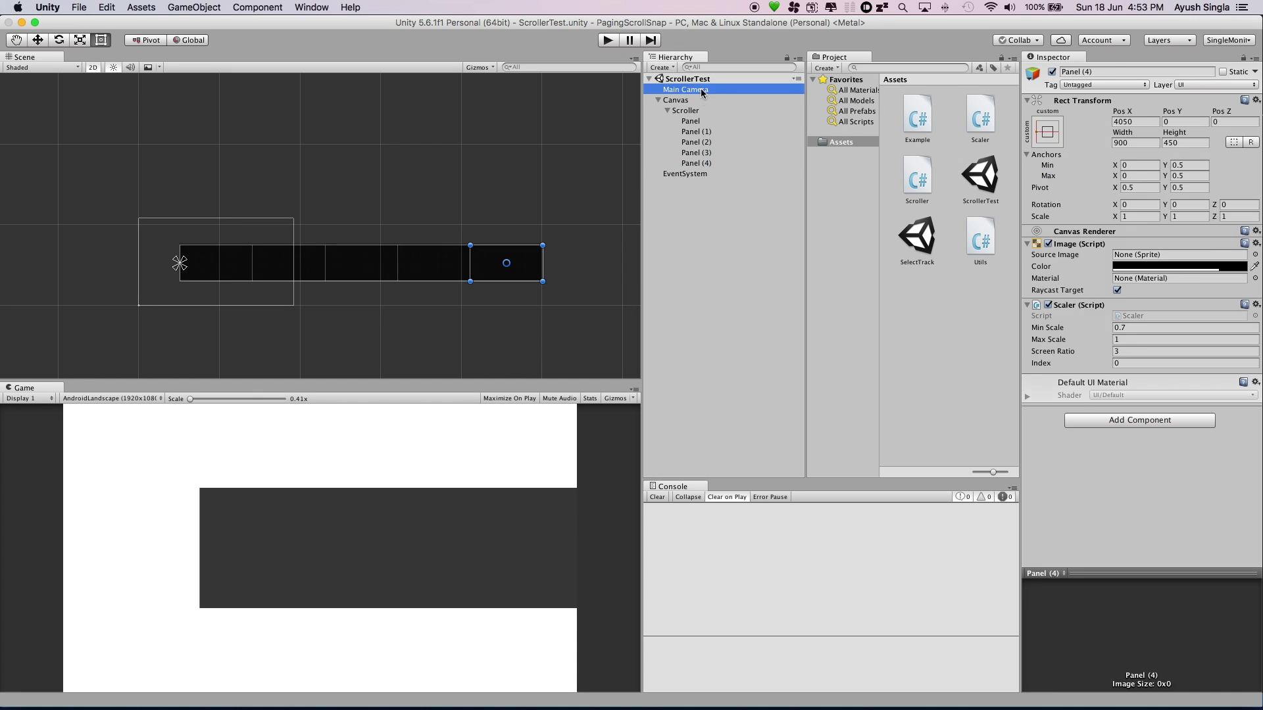
- Attach the Example script to the Main Camera, assign Scroller to its Scroller field, and save the scene
{"action": "left_click", "coordinate": [699, 109]}
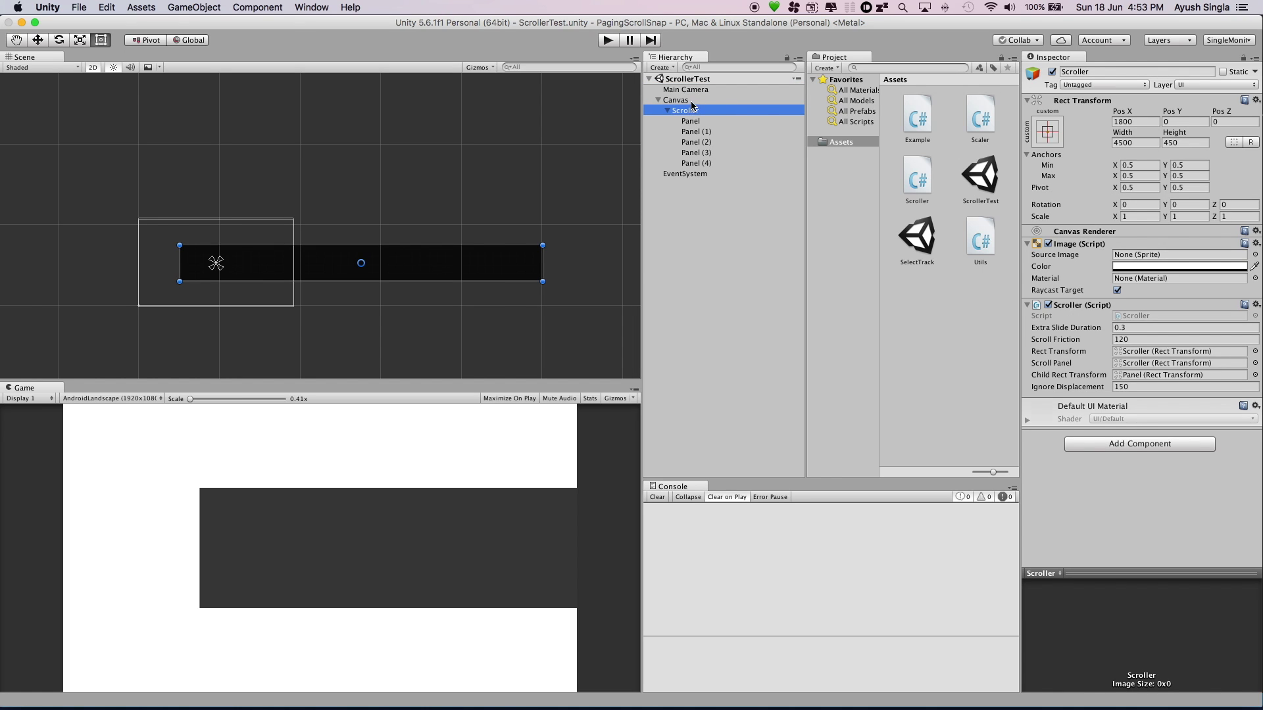
{"action": "left_click", "coordinate": [690, 99]}
{"action": "left_click", "coordinate": [694, 90]}
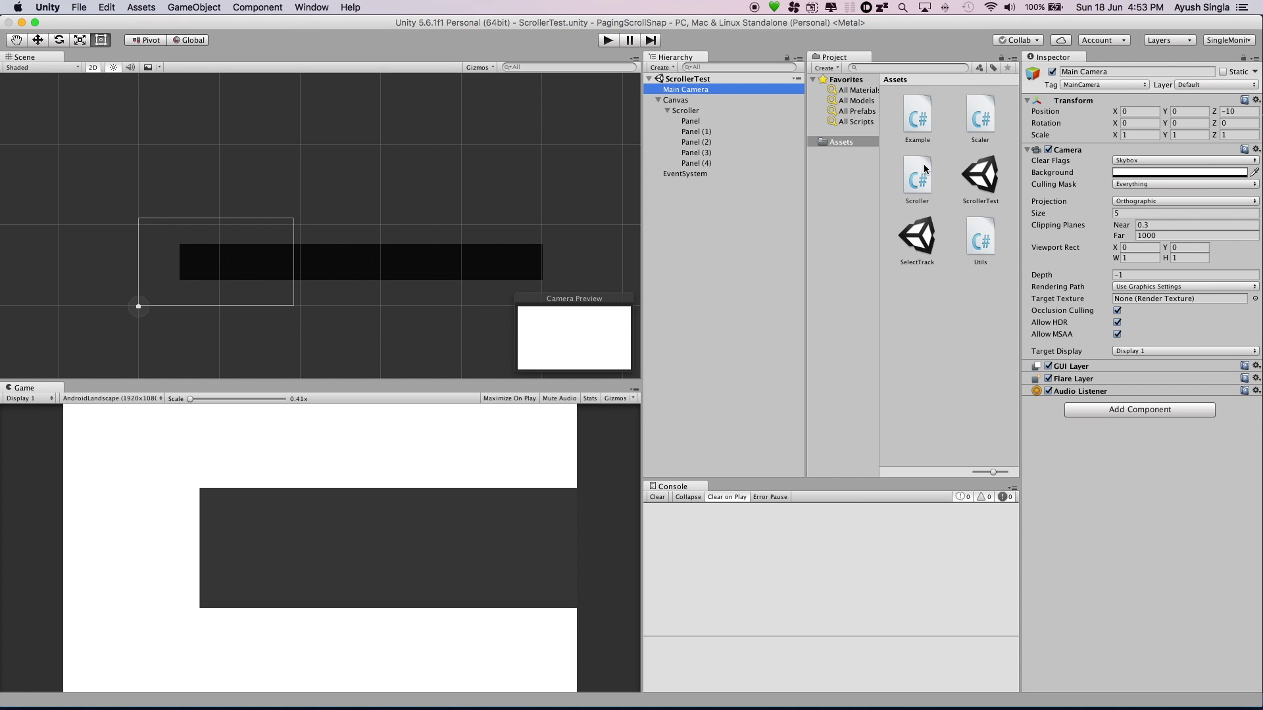
{"action": "left_click_drag", "start_coordinate": [931, 123], "coordinate": [1131, 440]}
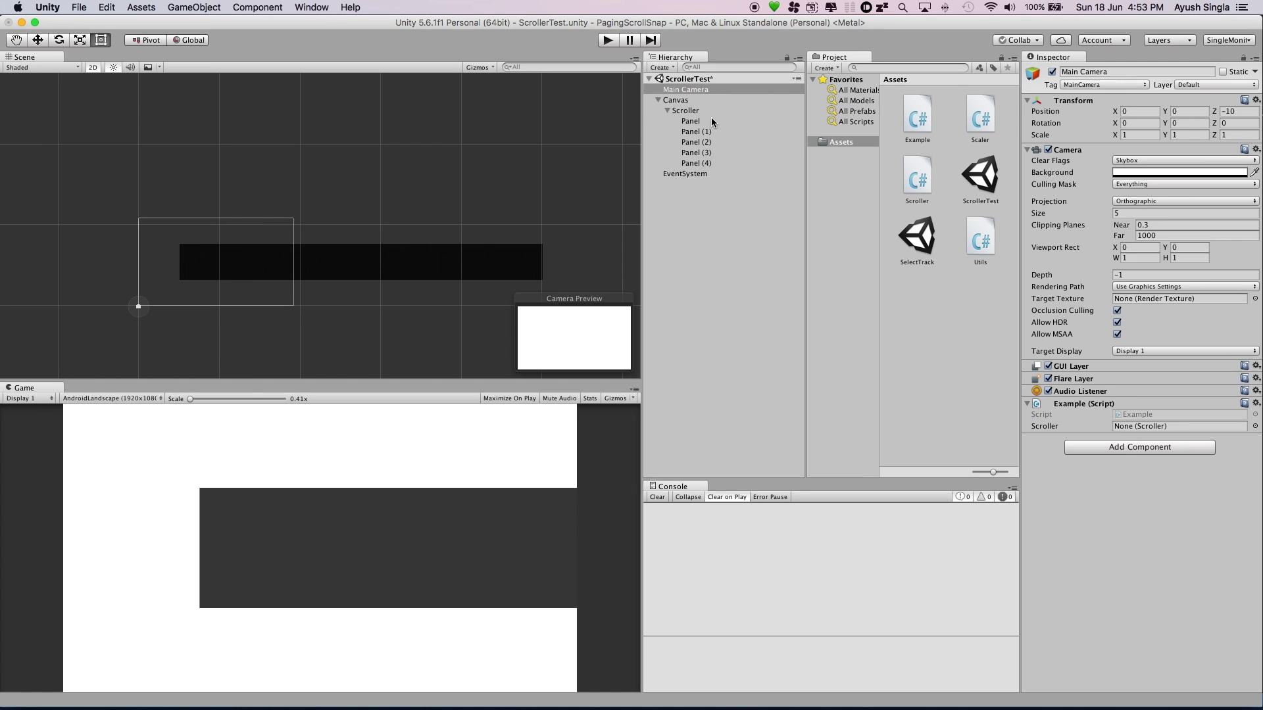
{"action": "left_click_drag", "start_coordinate": [713, 113], "coordinate": [1180, 426]}
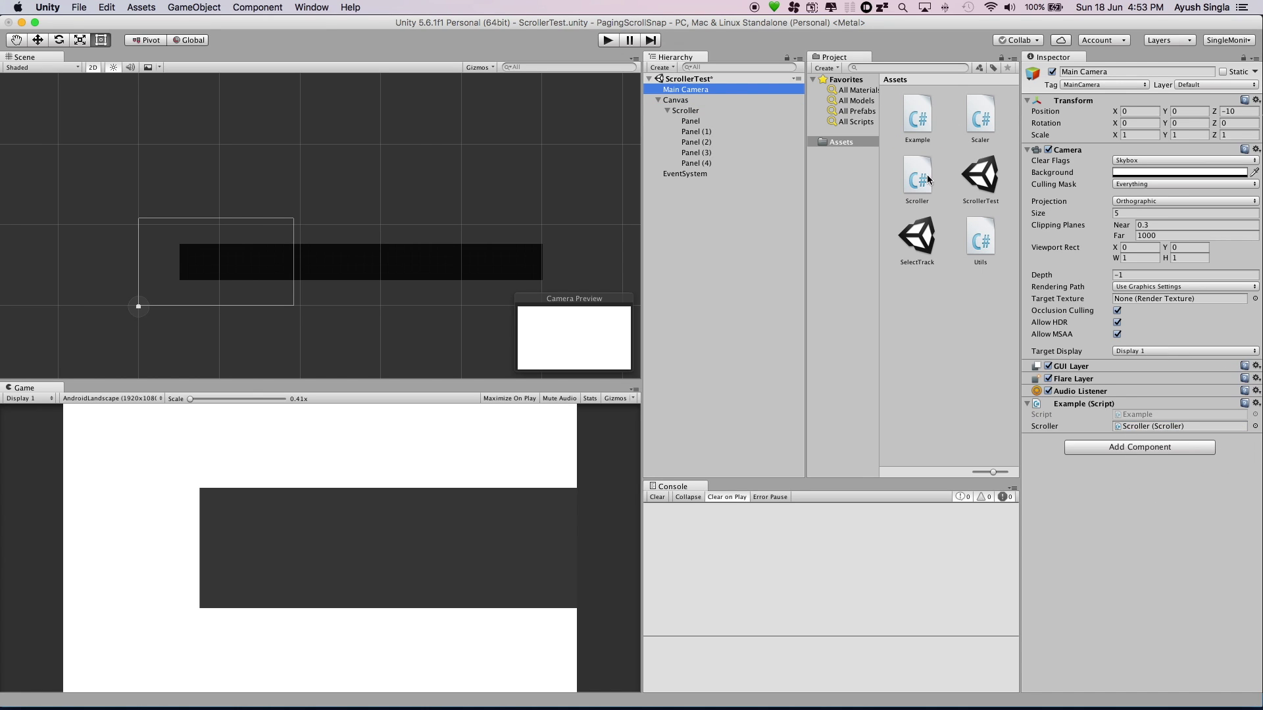
{"action": "key", "text": "super+s"}
- Open the Example script in the code editor, examine its scroller field and both SelectItem methods, and switch back to Unity
{"action": "double_click", "coordinate": [922, 124]}
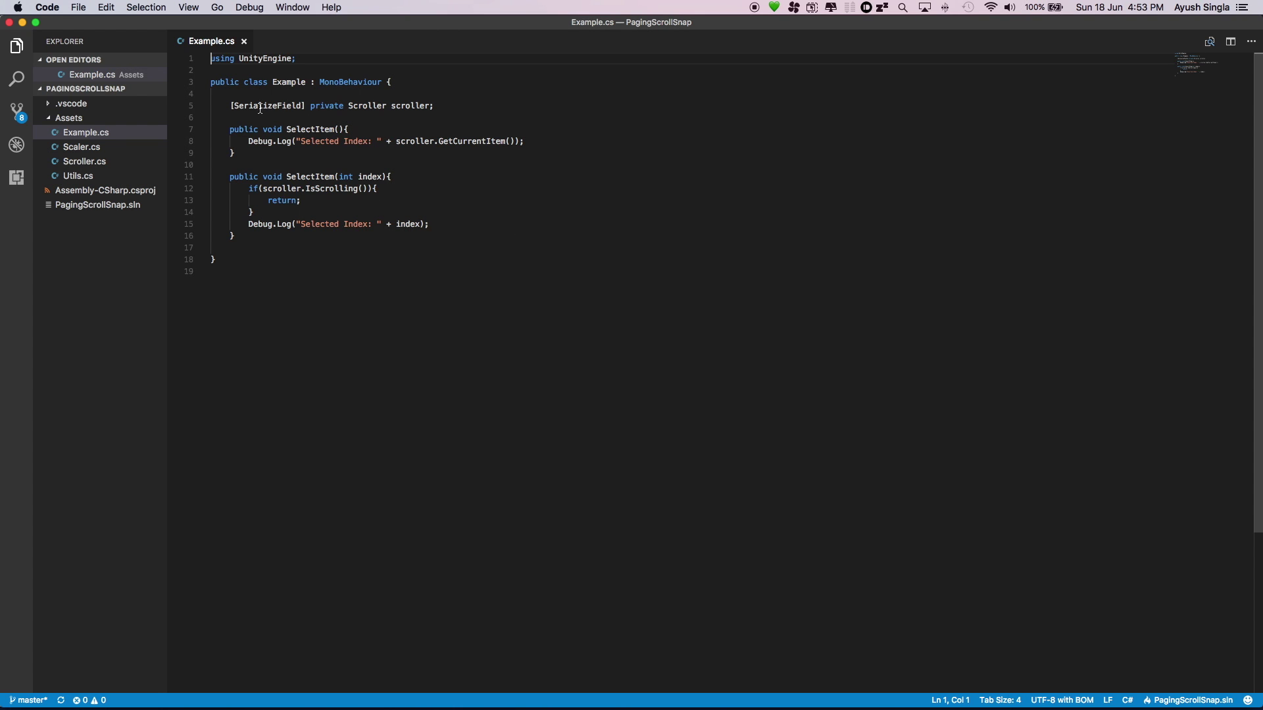
{"action": "left_click_drag", "start_coordinate": [260, 108], "coordinate": [420, 107]}
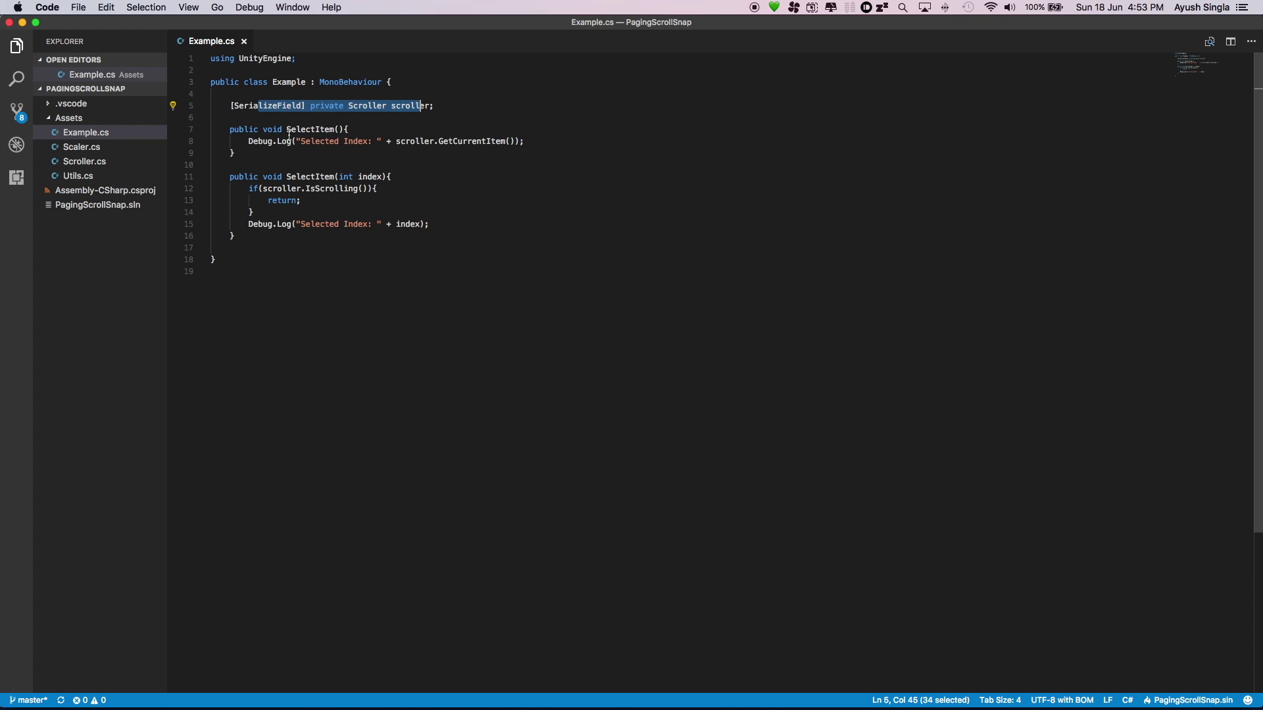
{"action": "left_click_drag", "start_coordinate": [288, 134], "coordinate": [305, 238]}
{"action": "left_click", "coordinate": [338, 168]}
{"action": "left_click", "coordinate": [312, 189]}
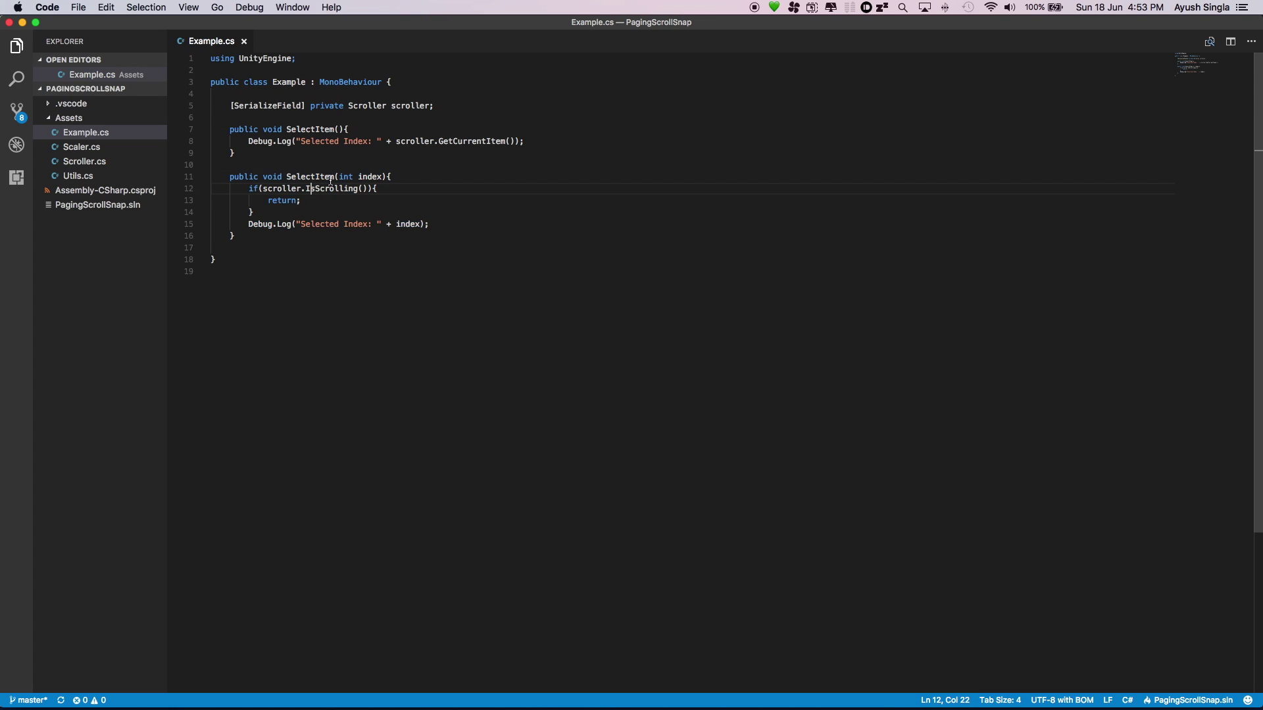
{"action": "key", "text": "ctrl+Up"}
{"action": "left_click", "coordinate": [964, 448]}
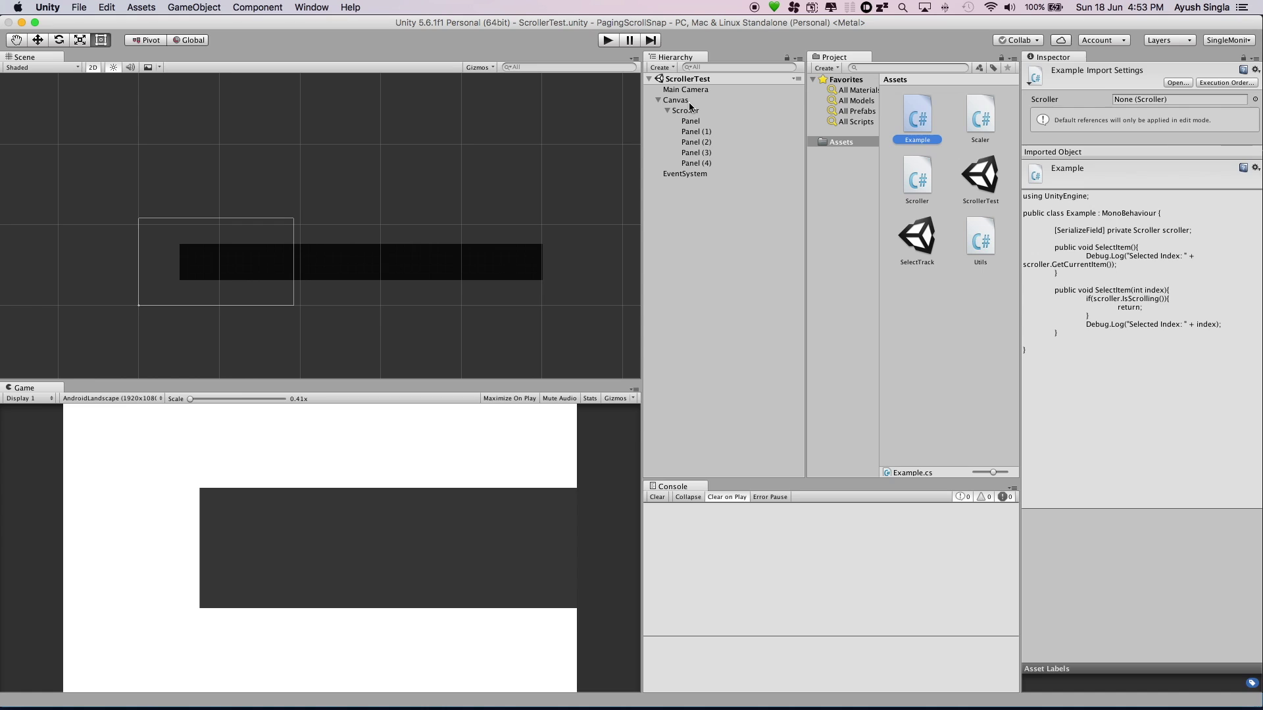
- Collapse the Scroller's children and add a UI Button to the Canvas
{"action": "left_click", "coordinate": [684, 100]}
{"action": "left_click", "coordinate": [685, 111]}
{"action": "left_click", "coordinate": [668, 110]}
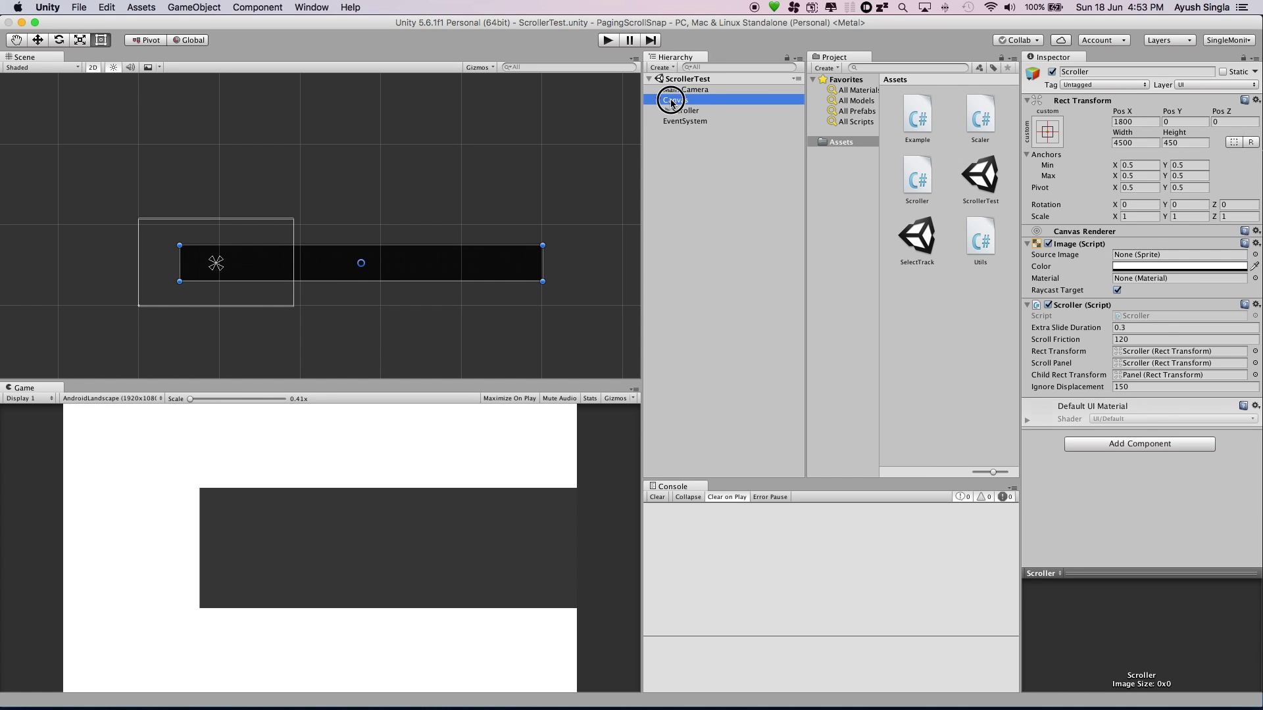
{"action": "right_click", "coordinate": [671, 98]}
{"action": "mouse_move", "coordinate": [722, 283]}
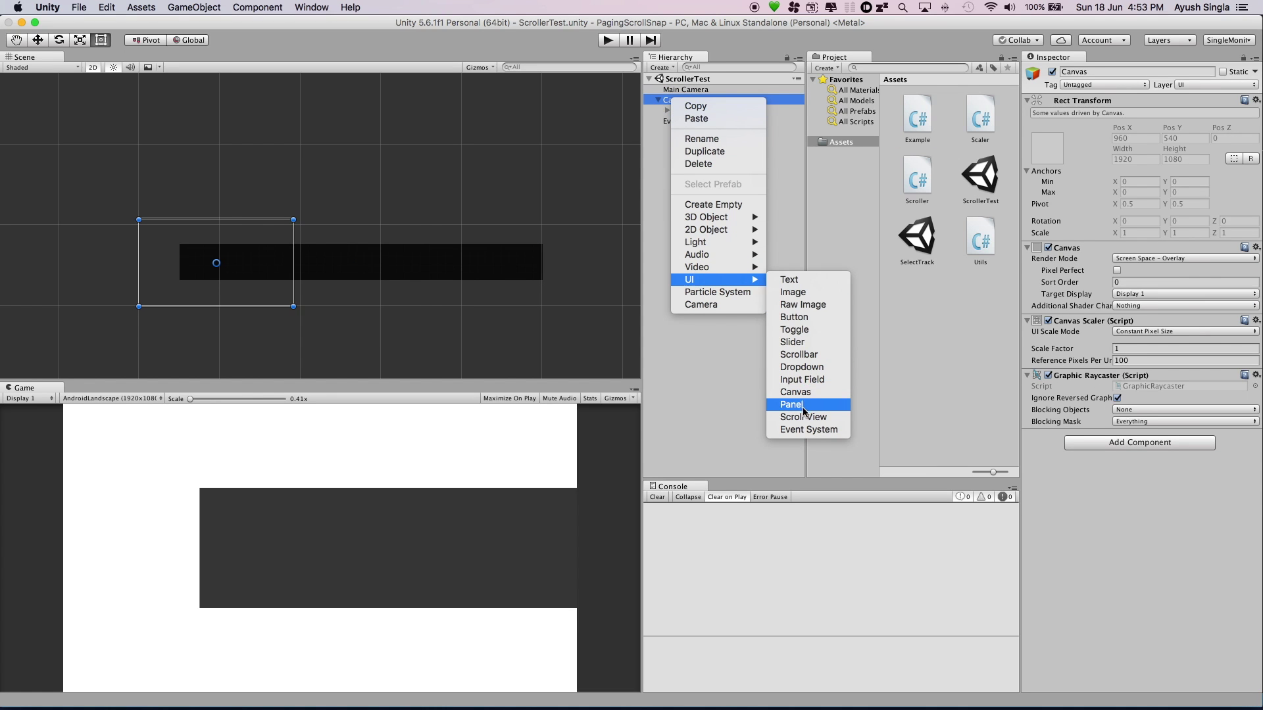
{"action": "left_click", "coordinate": [796, 317]}
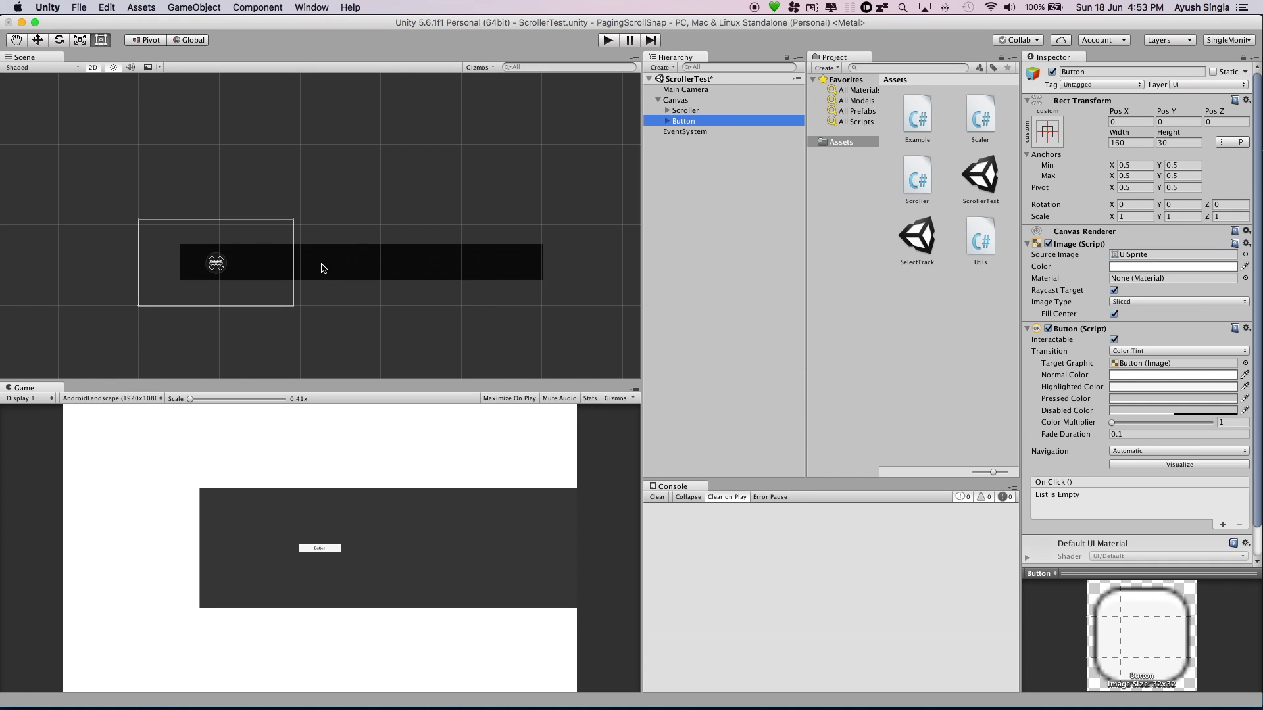
- Move the new button near the canvas's upper-right corner, to about X 832, Y 482
{"action": "scroll", "coordinate": [266, 249], "scroll_direction": "up", "scroll_amount": 10}
{"action": "middle_click_drag", "start_coordinate": [119, 278], "coordinate": [391, 238]}
{"action": "middle_click_drag", "start_coordinate": [317, 297], "coordinate": [509, 234]}
{"action": "scroll", "coordinate": [509, 236], "scroll_direction": "up", "scroll_amount": 4}
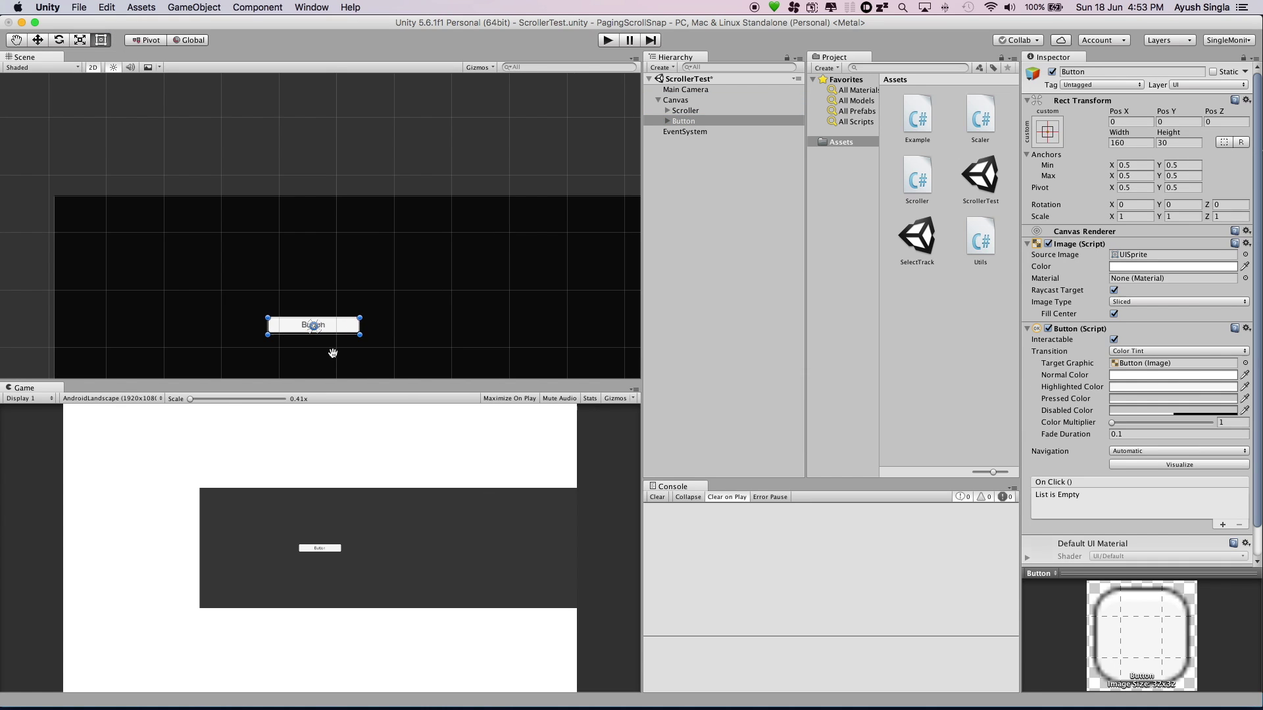
{"action": "scroll", "coordinate": [345, 333], "scroll_direction": "down", "scroll_amount": 3}
{"action": "left_click_drag", "start_coordinate": [336, 284], "coordinate": [609, 123]}
- Anchor the button to the canvas's top right and enlarge it to about 228 by 110
{"action": "left_click", "coordinate": [1048, 132]}
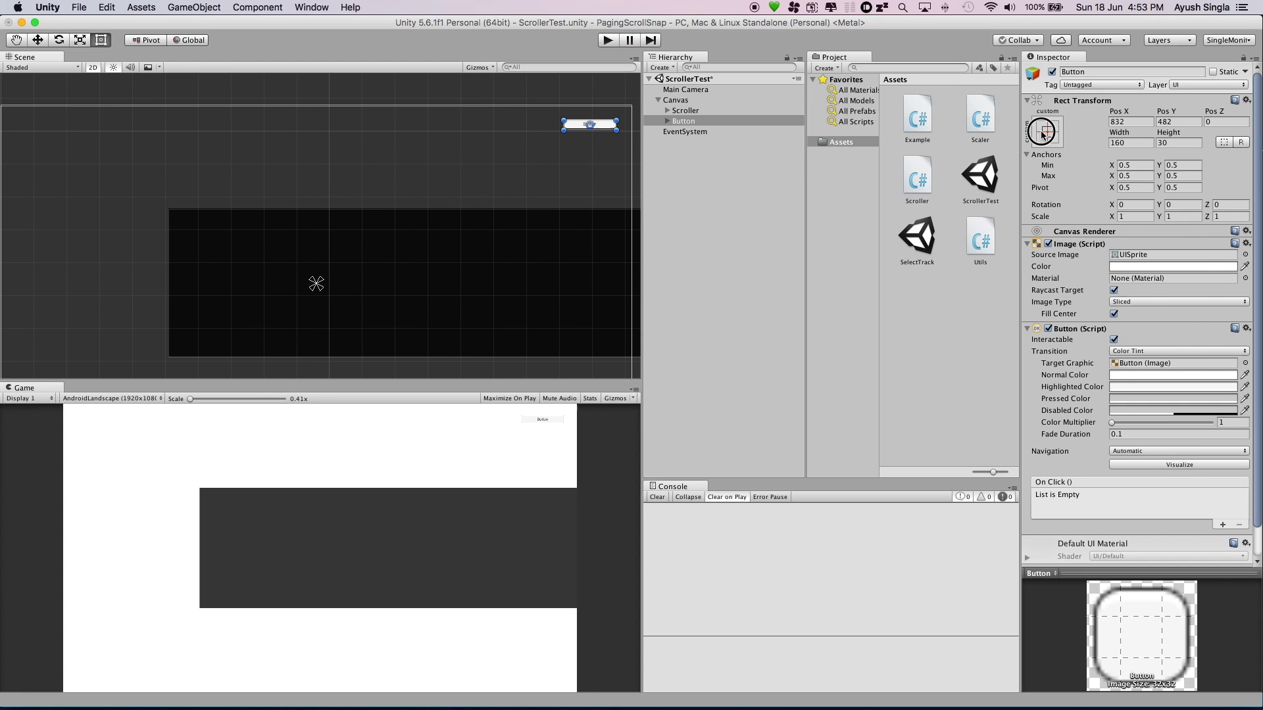
{"action": "left_click", "coordinate": [1150, 235]}
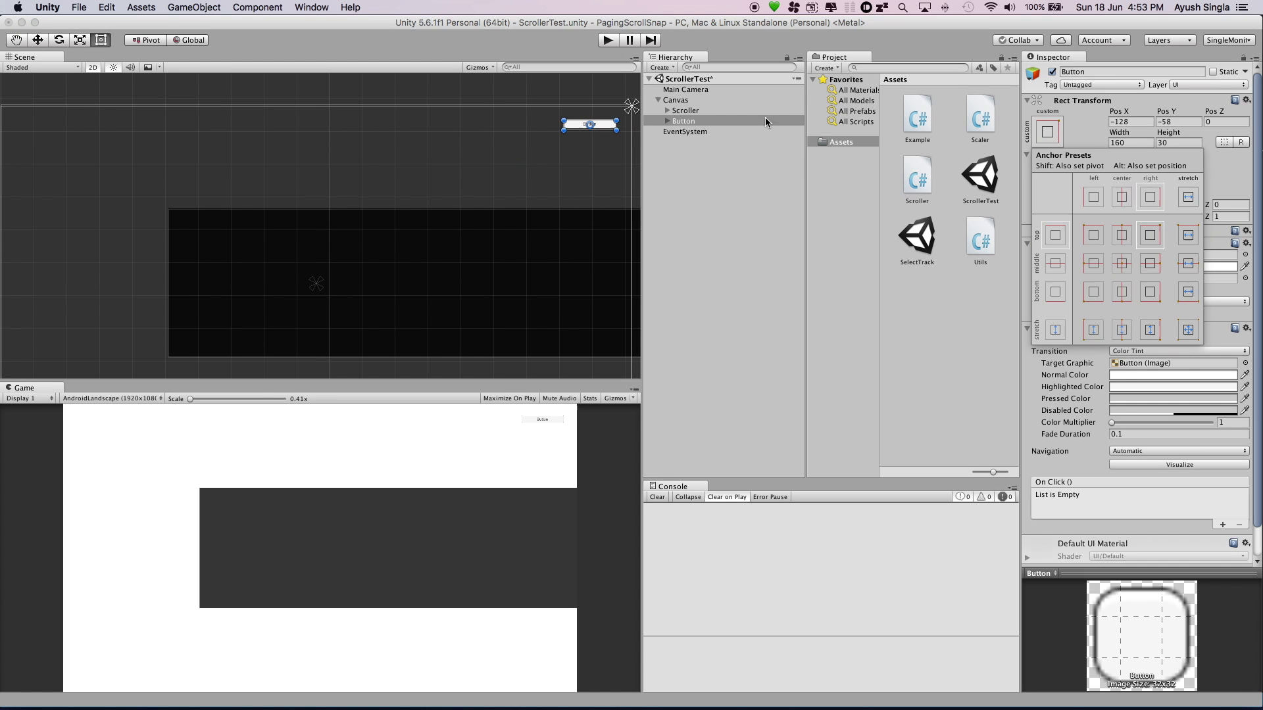
{"action": "left_click", "coordinate": [702, 122]}
{"action": "left_click_drag", "start_coordinate": [563, 130], "coordinate": [603, 130]}
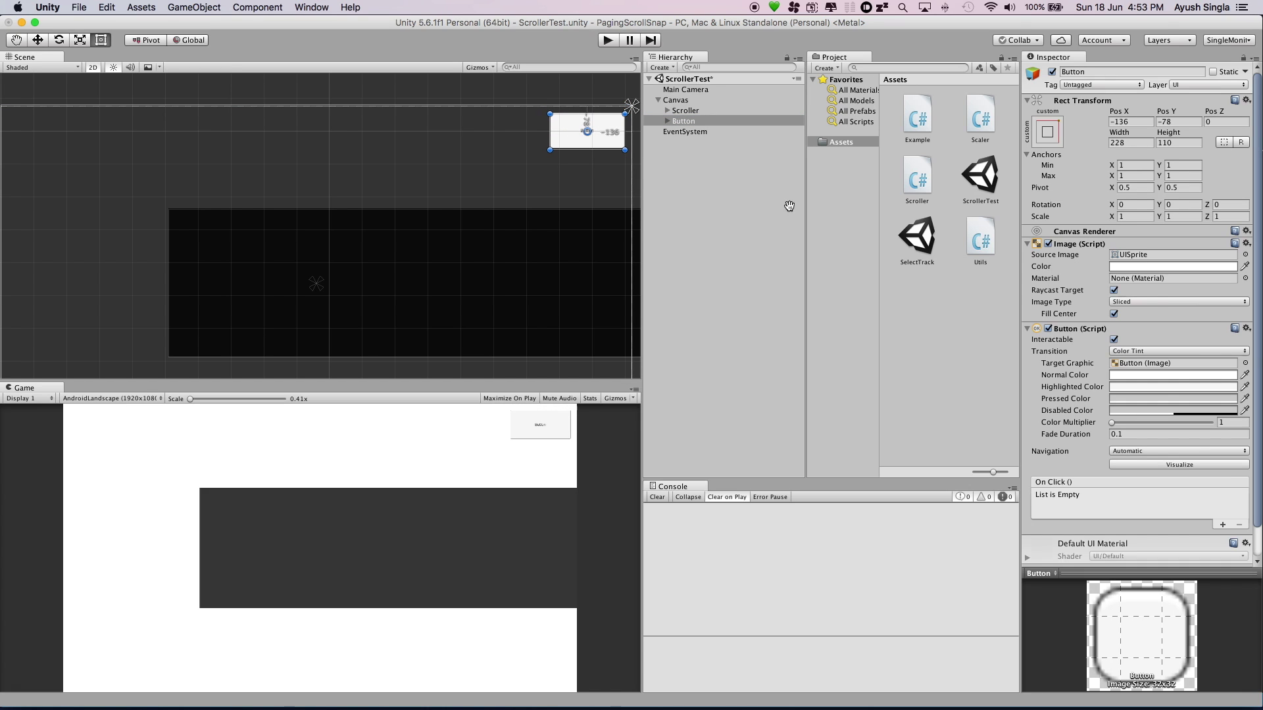
- Set the button's image color to dark gray
{"action": "left_click", "coordinate": [1145, 267]}
{"action": "mouse_move", "coordinate": [667, 313]}
{"action": "left_mouse_down"}
{"action": "mouse_move", "coordinate": [648, 318]}
{"action": "mouse_move", "coordinate": [658, 296]}
{"action": "left_mouse_up"}
{"action": "left_click", "coordinate": [651, 195]}
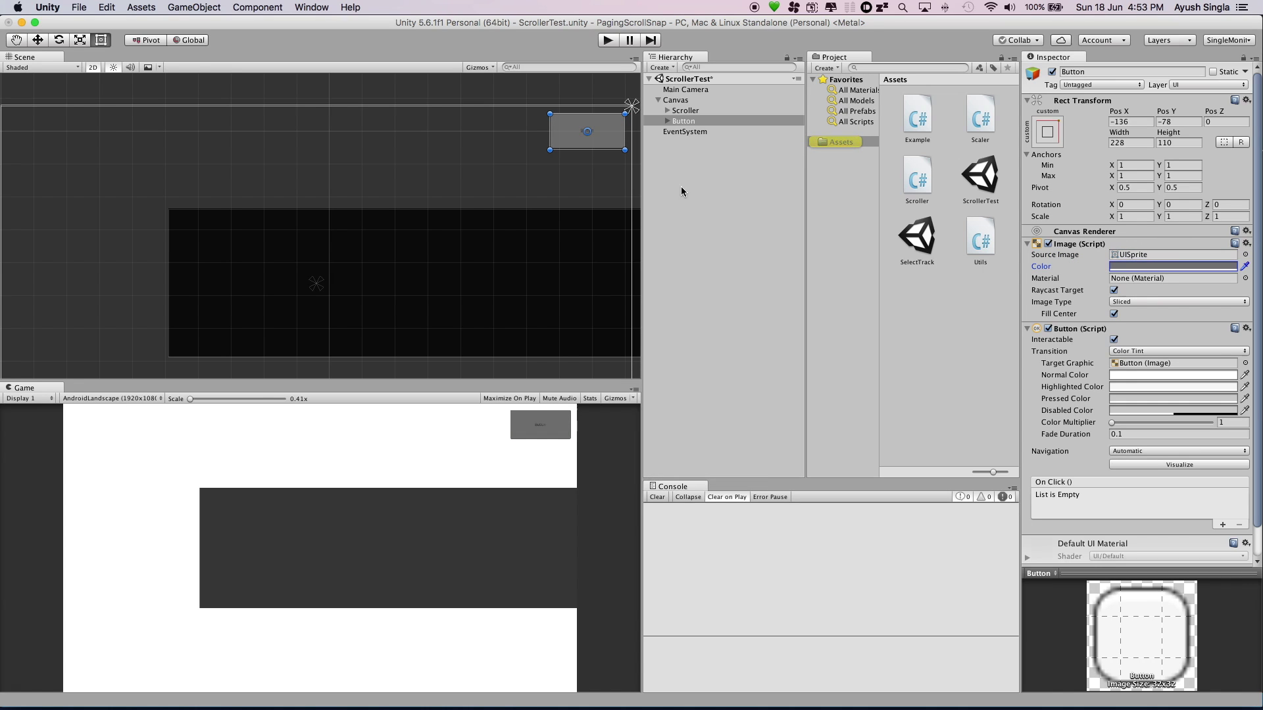
- Change the button's label text to SELECT, with font size 41 and white color
{"action": "left_click", "coordinate": [667, 121]}
{"action": "left_click", "coordinate": [689, 132]}
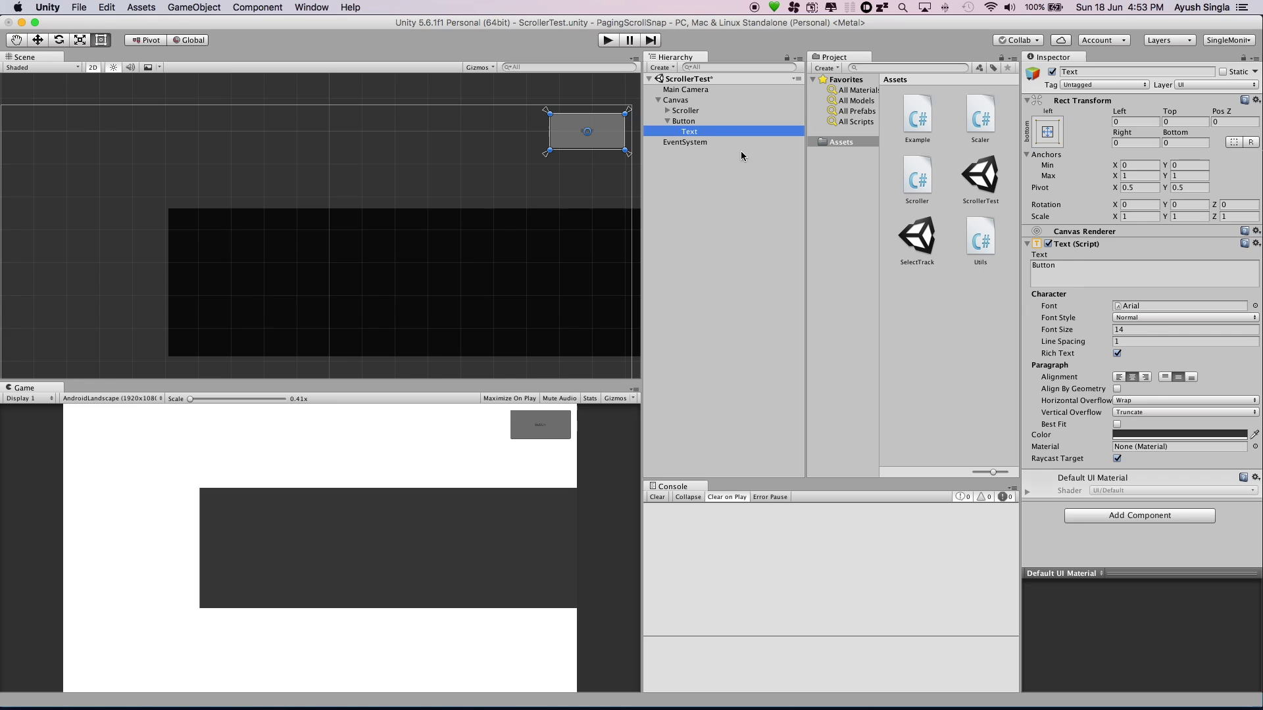
{"action": "double_click", "coordinate": [1094, 271]}
{"action": "type", "text": "SELECT"}
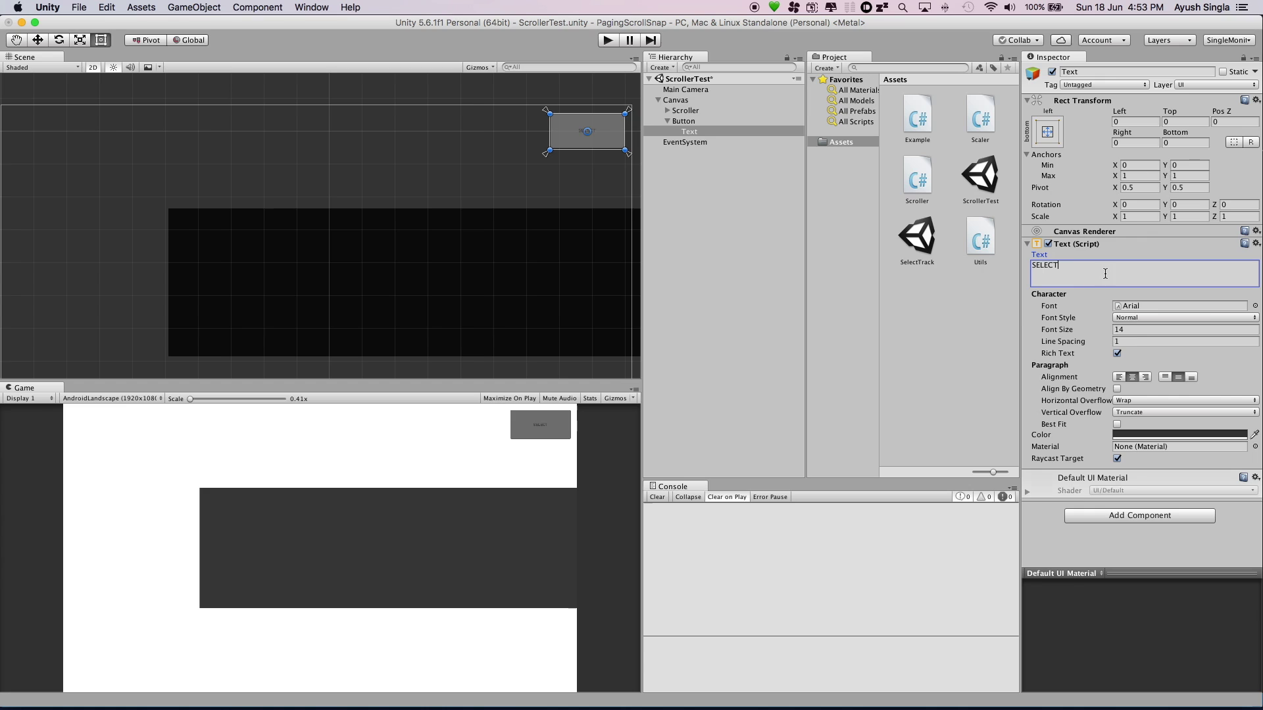
{"action": "left_click_drag", "start_coordinate": [1107, 335], "coordinate": [1118, 329]}
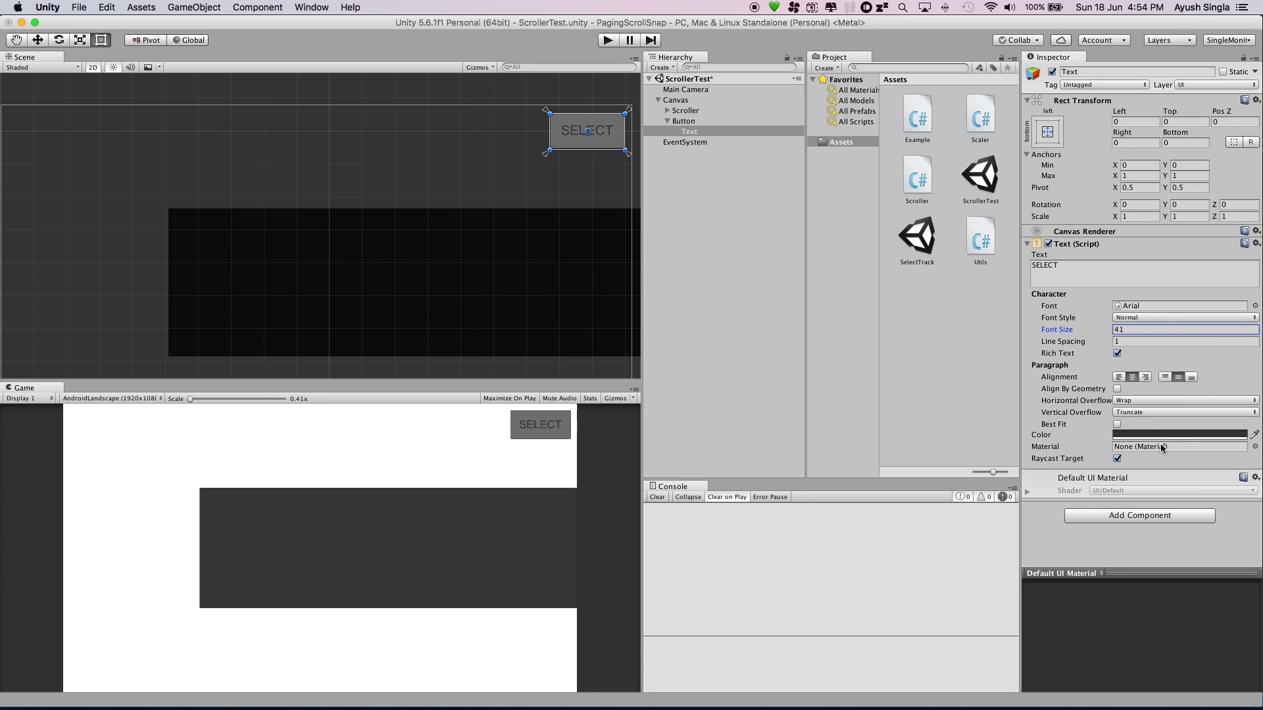
{"action": "left_click", "coordinate": [1154, 436]}
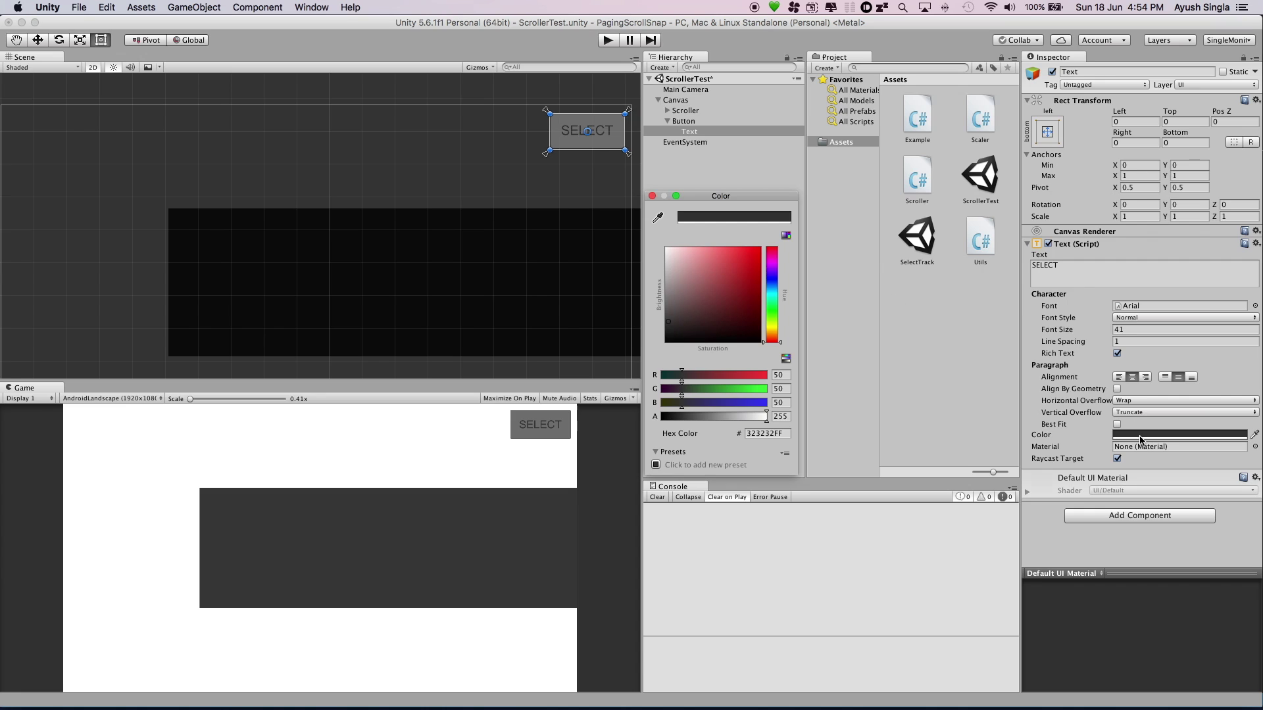
{"action": "left_click_drag", "start_coordinate": [683, 277], "coordinate": [665, 248]}
{"action": "left_click", "coordinate": [651, 195]}
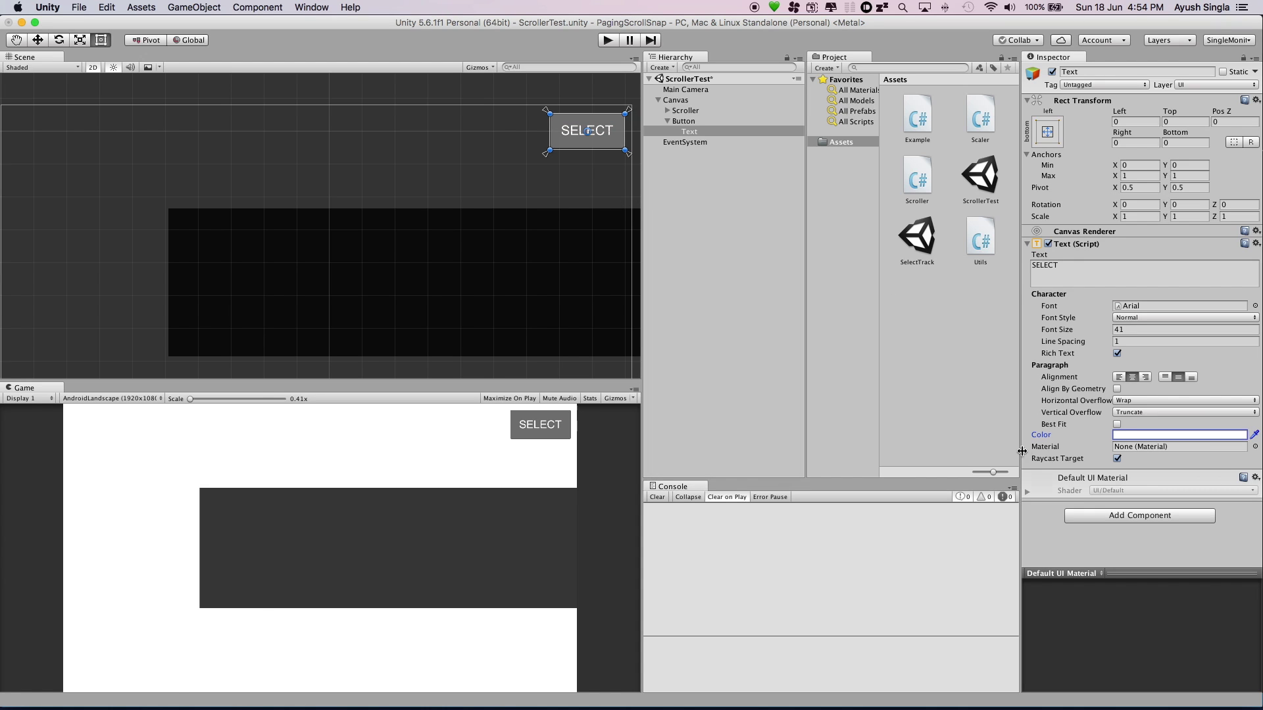
- Add an On Click event to the SELECT button that calls Example.SelectItem() on the Main Camera
{"action": "left_click", "coordinate": [683, 121]}
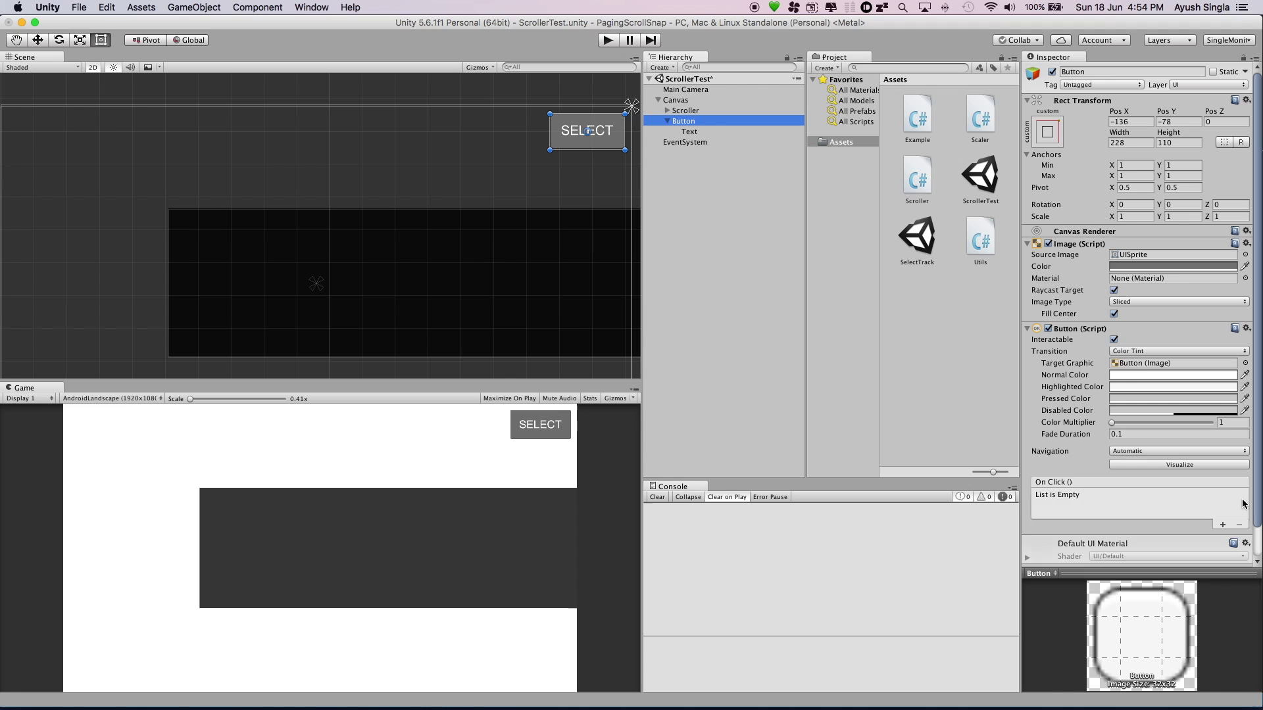
{"action": "left_click", "coordinate": [1222, 524]}
{"action": "left_click_drag", "start_coordinate": [686, 90], "coordinate": [1055, 508]}
{"action": "left_click", "coordinate": [1158, 496]}
{"action": "mouse_move", "coordinate": [1142, 591]}
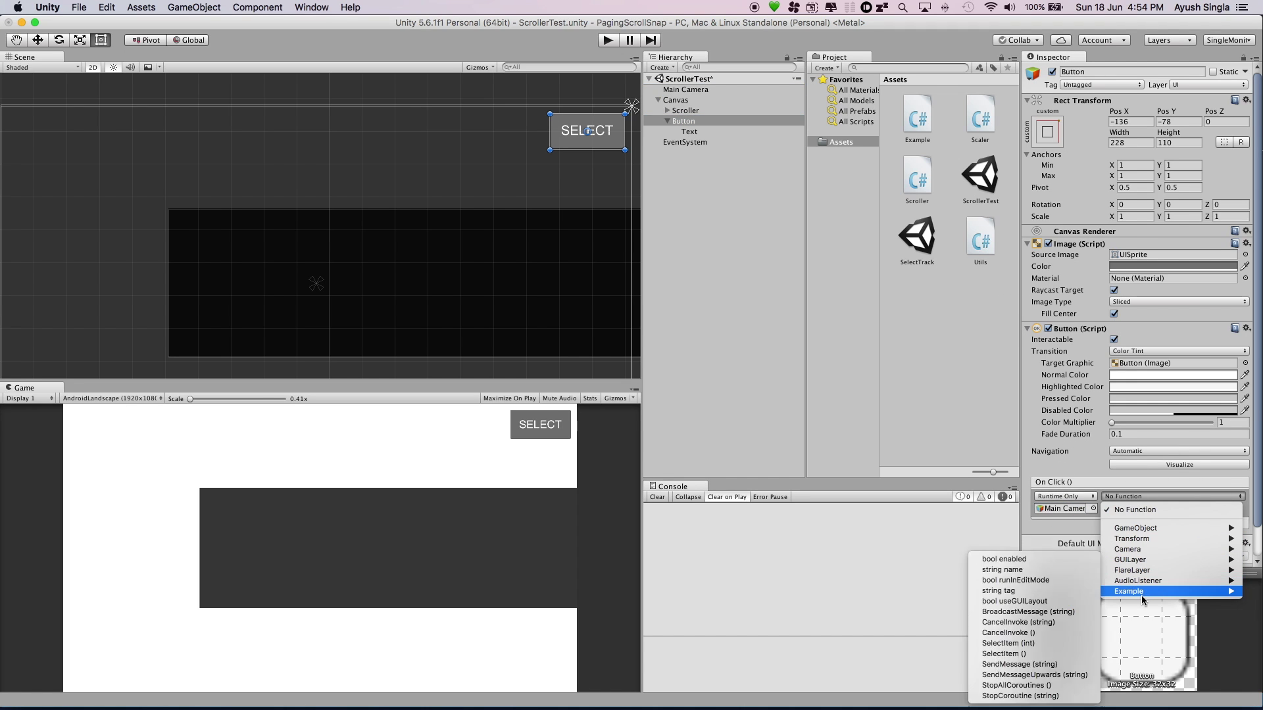
{"action": "left_click", "coordinate": [1024, 654]}
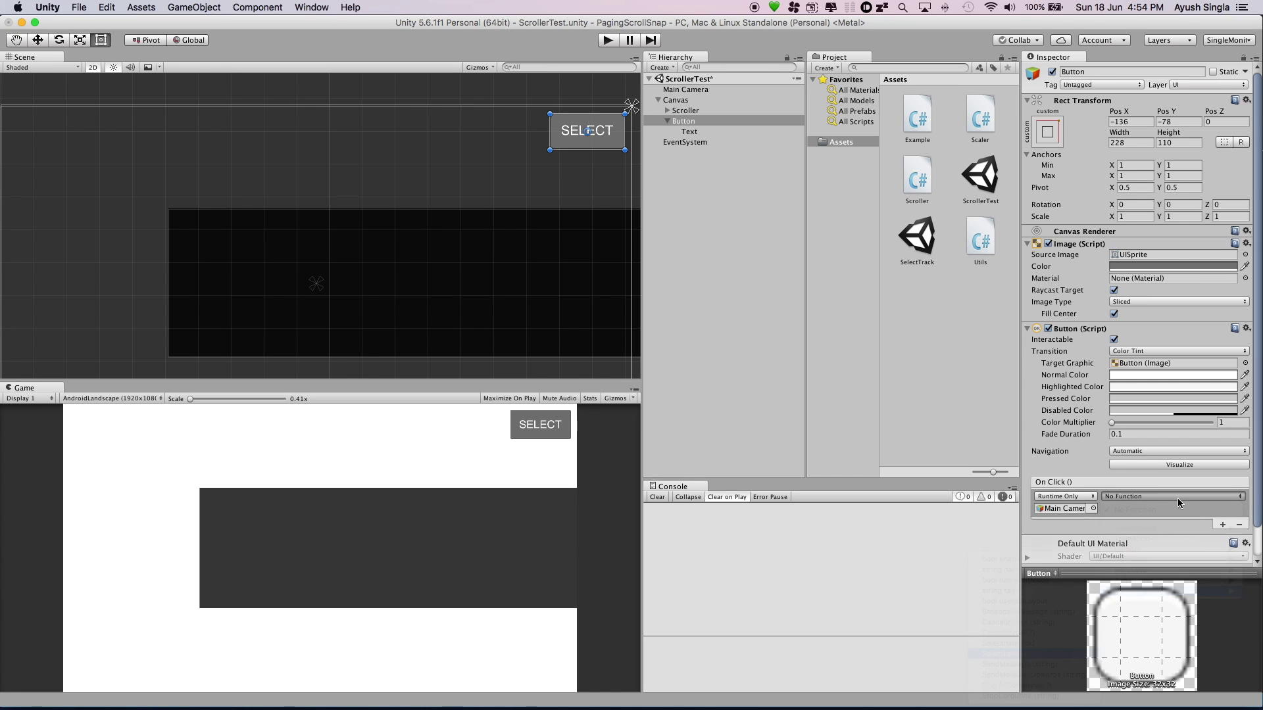
- Add a Button component to all five panels under Scroller at once
{"action": "left_click", "coordinate": [668, 121]}
{"action": "left_click", "coordinate": [668, 110]}
{"action": "left_click", "coordinate": [690, 121]}
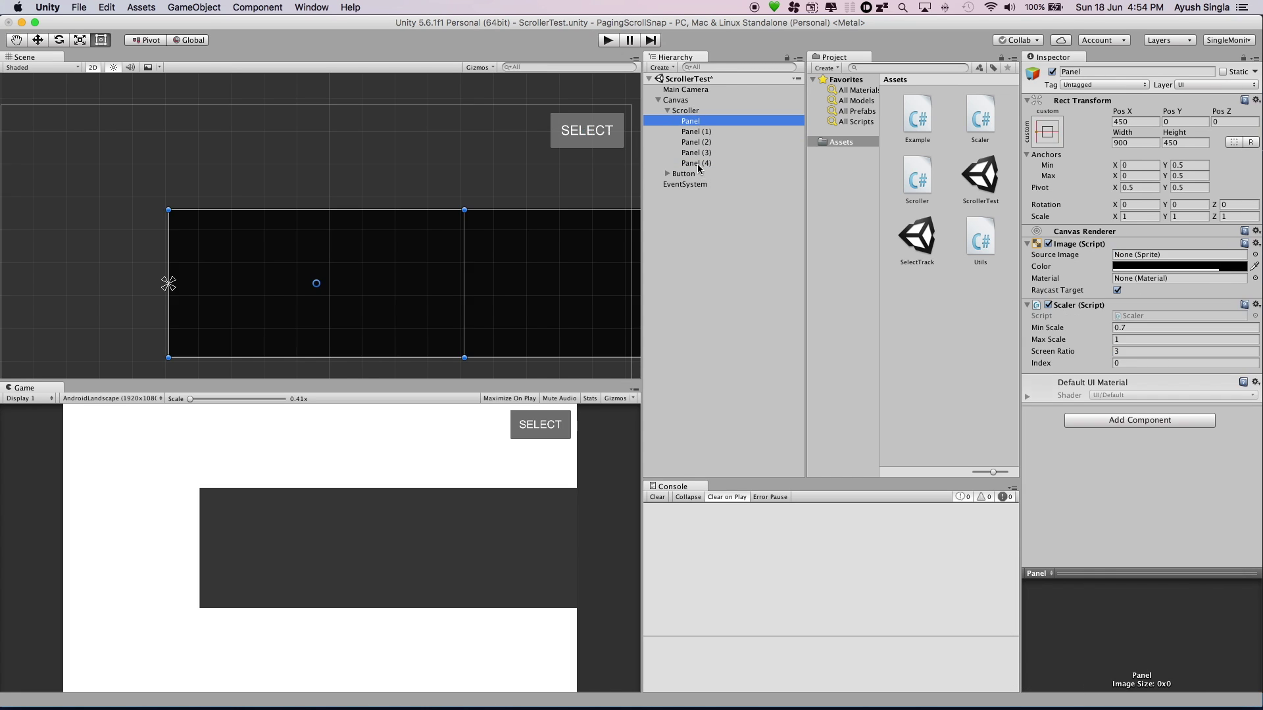
{"action": "left_click", "coordinate": [697, 164], "text": "shift"}
{"action": "left_click", "coordinate": [1113, 422]}
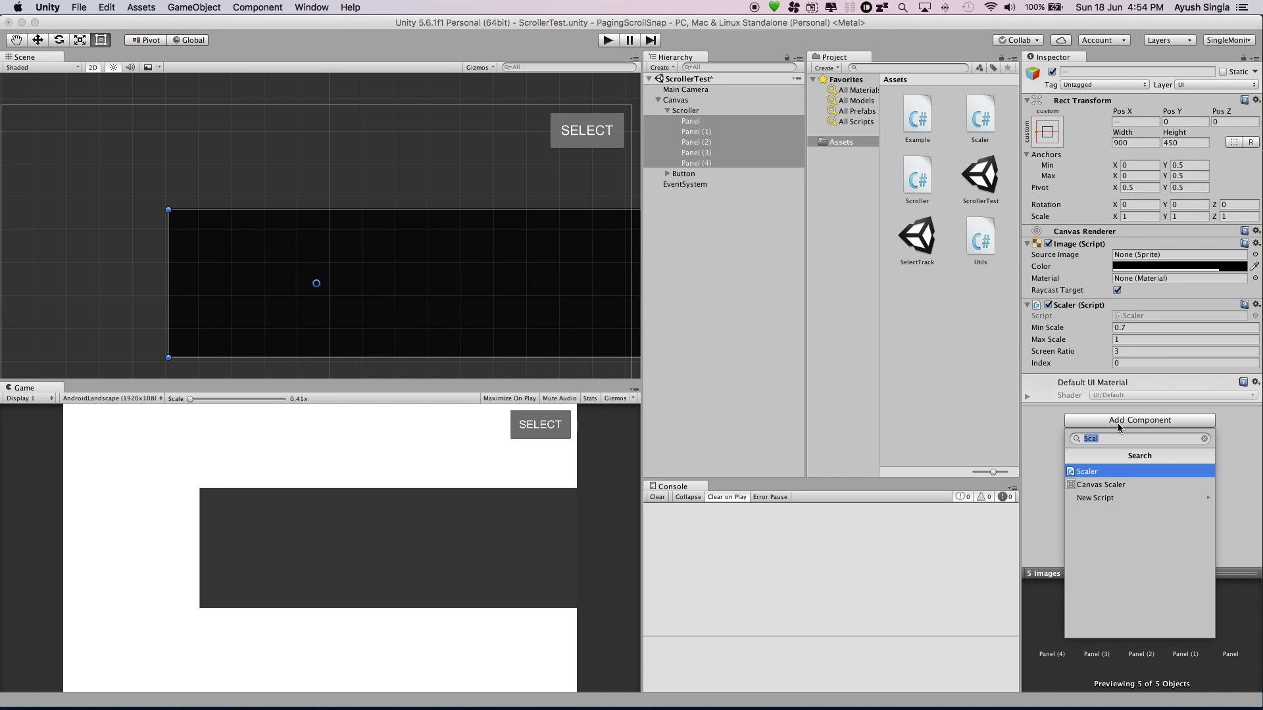
{"action": "type", "text": "button"}
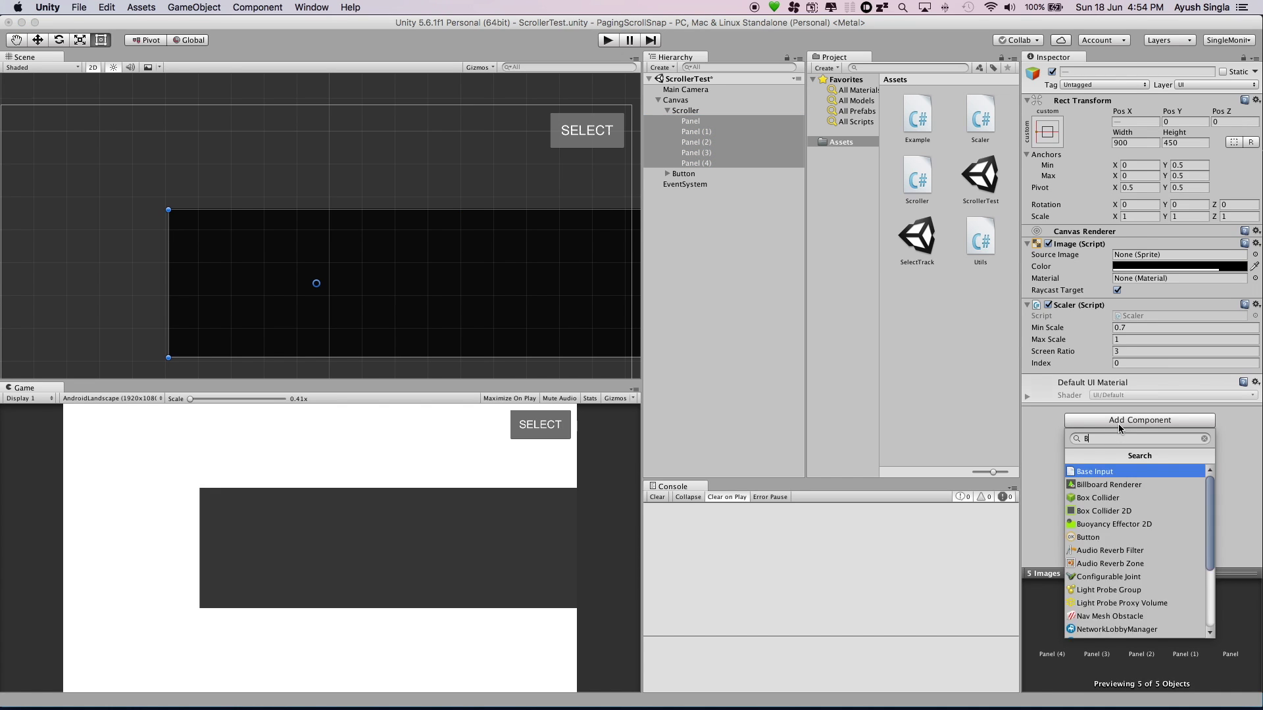
{"action": "key", "text": "Return"}
{"action": "scroll", "coordinate": [1221, 530], "scroll_direction": "down", "scroll_amount": 3}
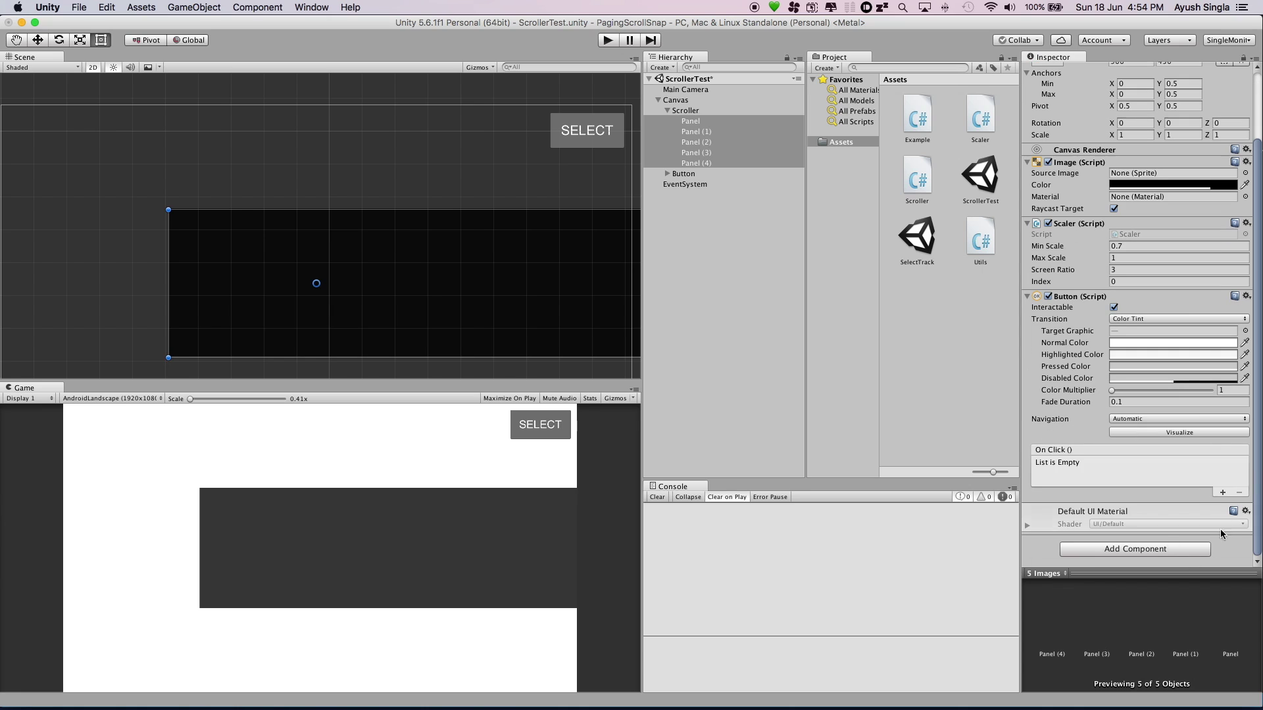
- Add an On Click event to all five panels that calls Example.SelectItem (int) on the Main Camera
{"action": "left_click", "coordinate": [1221, 494]}
{"action": "left_click_drag", "start_coordinate": [685, 89], "coordinate": [1064, 476]}
{"action": "left_click", "coordinate": [1157, 463]}
{"action": "mouse_move", "coordinate": [1149, 560]}
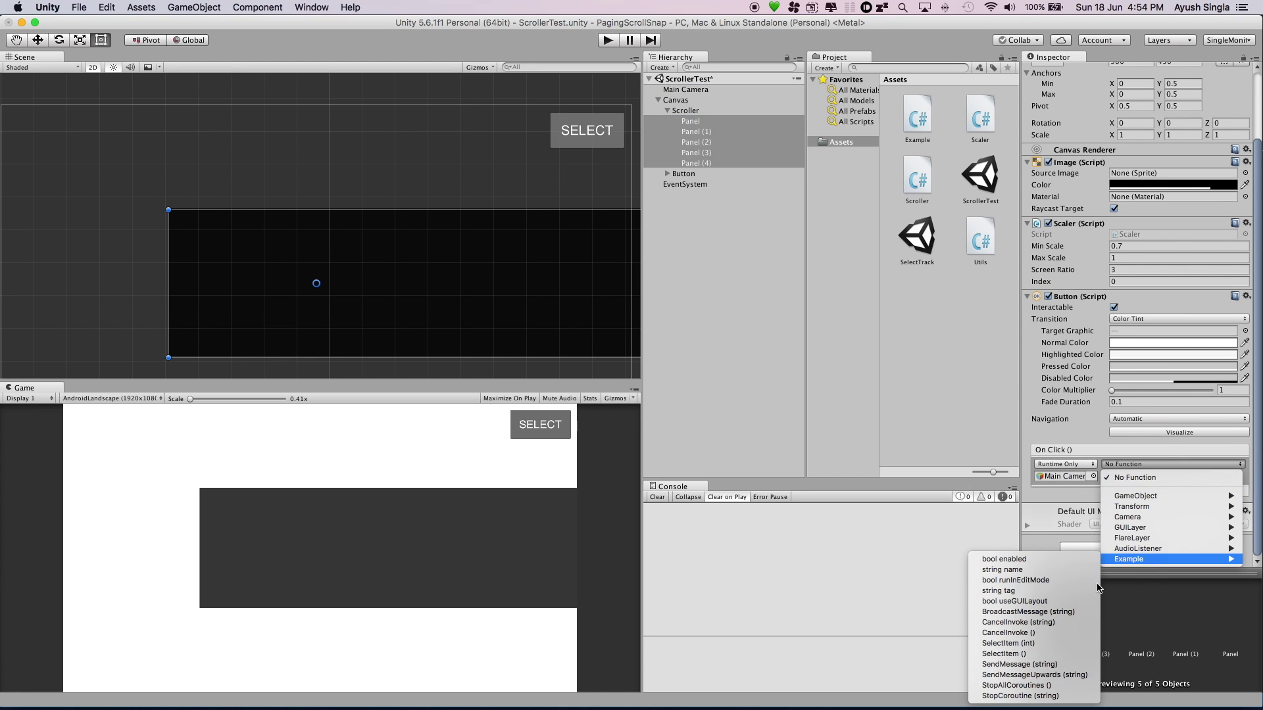
{"action": "left_click", "coordinate": [1054, 654]}
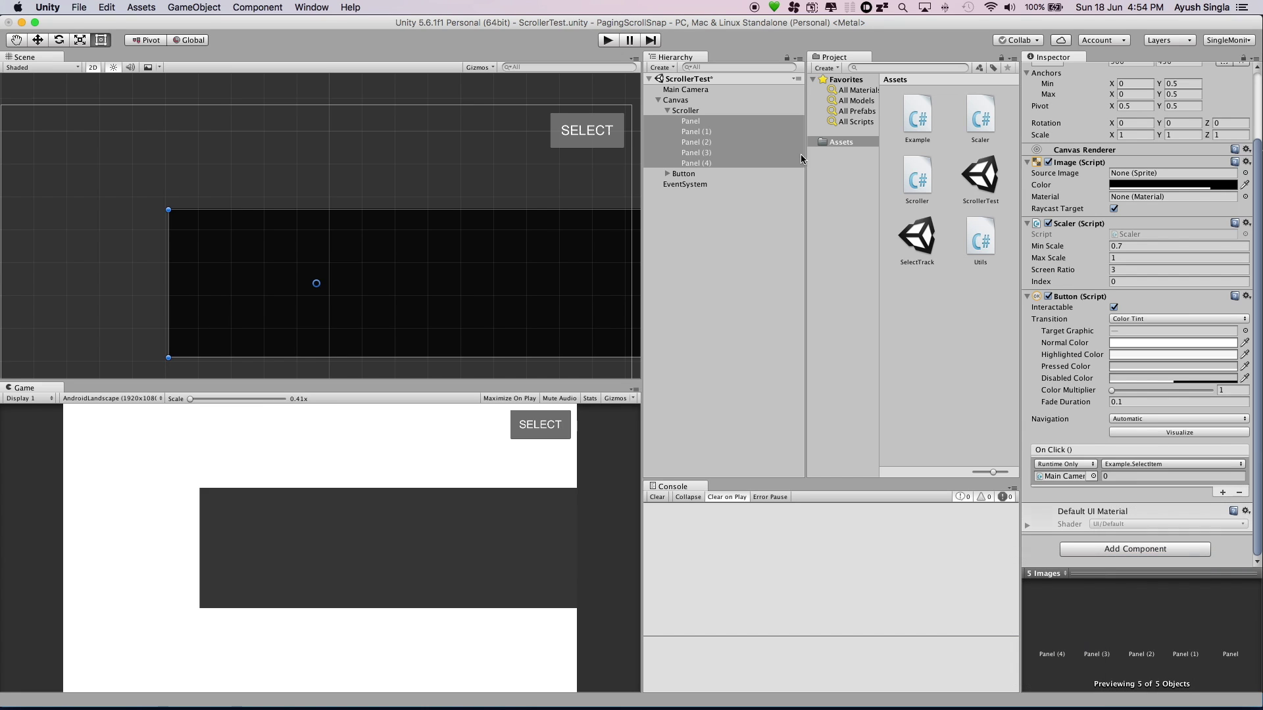
- Set the On Click SelectItem argument to 1, 2, 3 and 4 for Panel (1) through Panel (4)
{"action": "left_click", "coordinate": [720, 122]}
{"action": "left_click", "coordinate": [697, 131]}
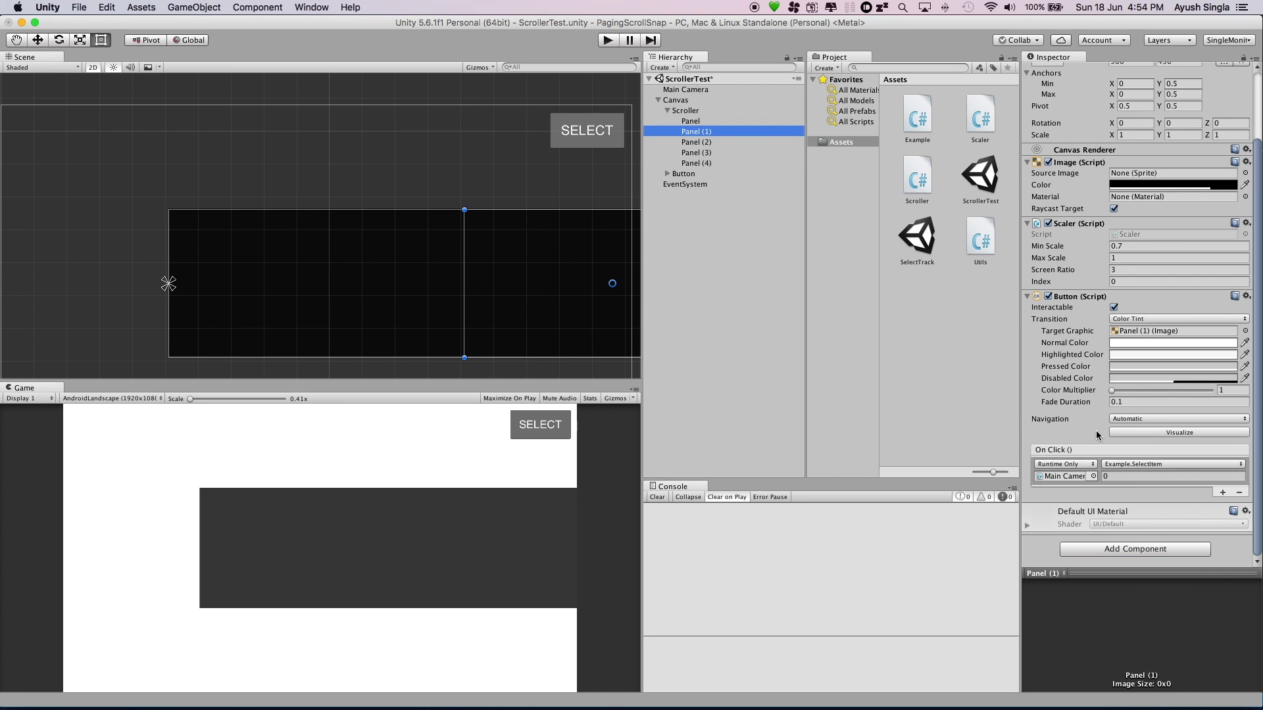
{"action": "left_click", "coordinate": [697, 142]}
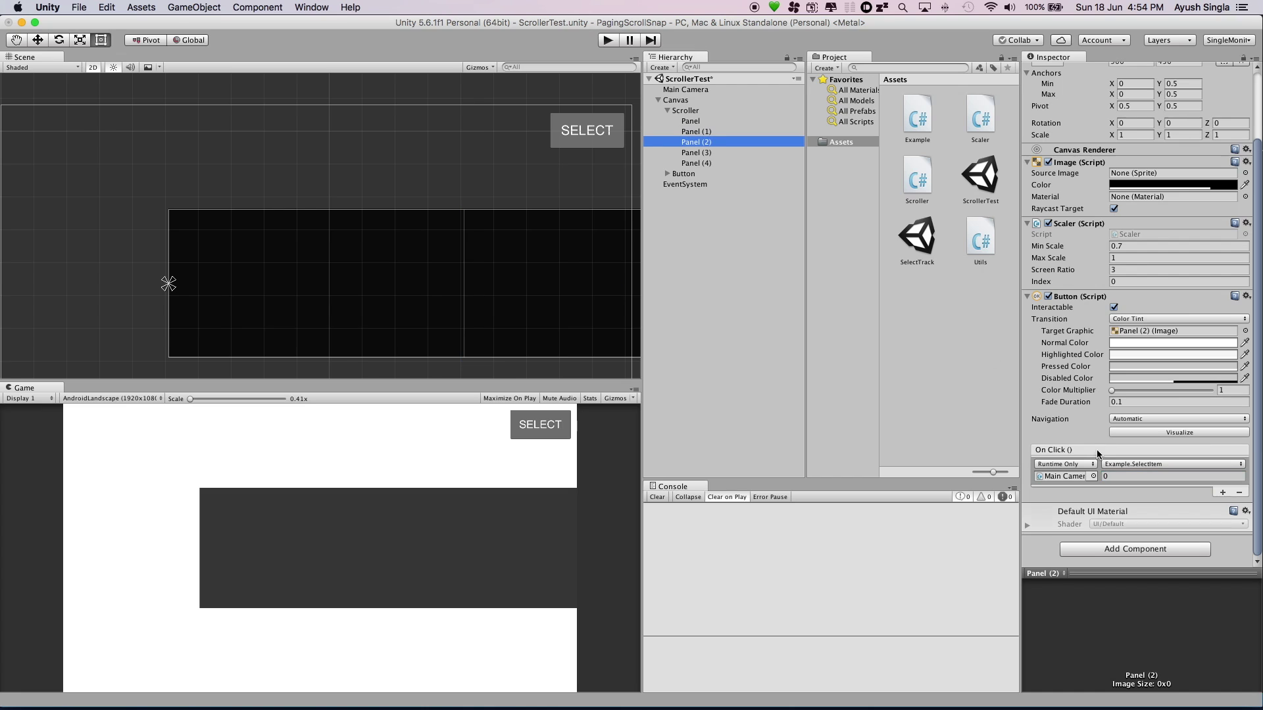
{"action": "left_click", "coordinate": [1112, 474]}
{"action": "type", "text": "2"}
{"action": "left_click", "coordinate": [730, 152]}
{"action": "left_click", "coordinate": [1144, 476]}
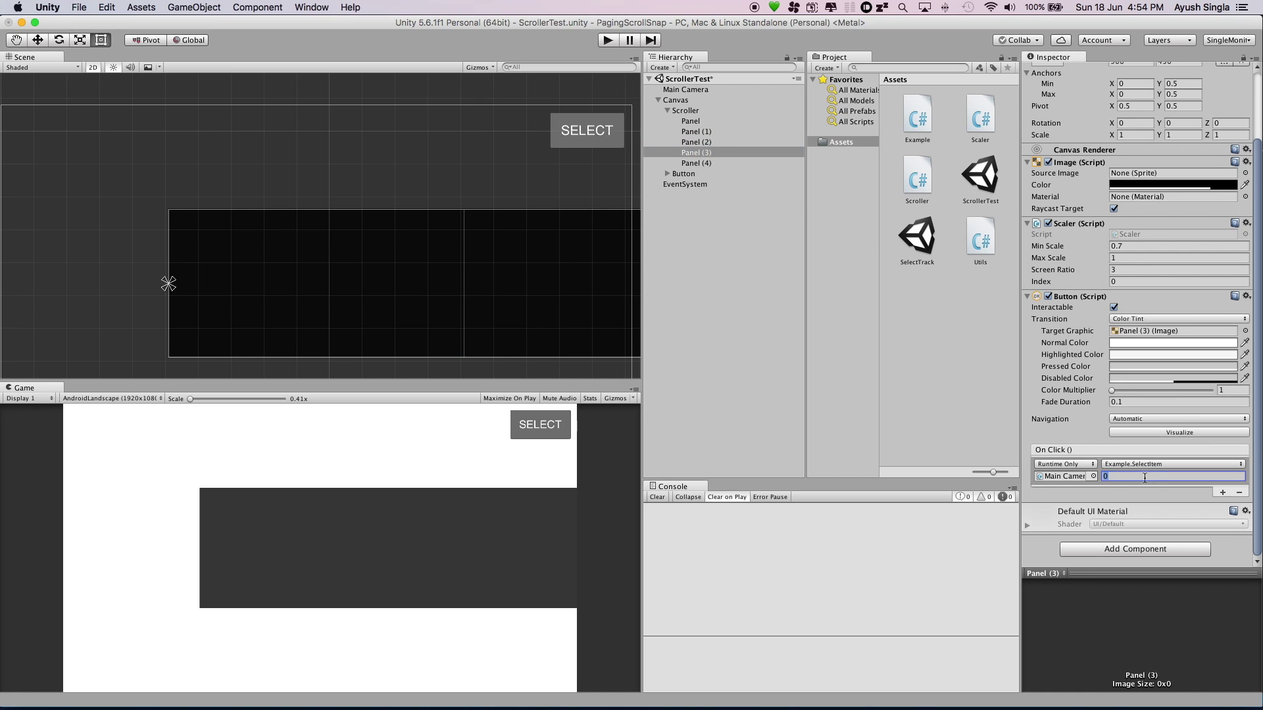
{"action": "left_click", "coordinate": [697, 163]}
{"action": "left_click", "coordinate": [1143, 476]}
{"action": "type", "text": "4"}
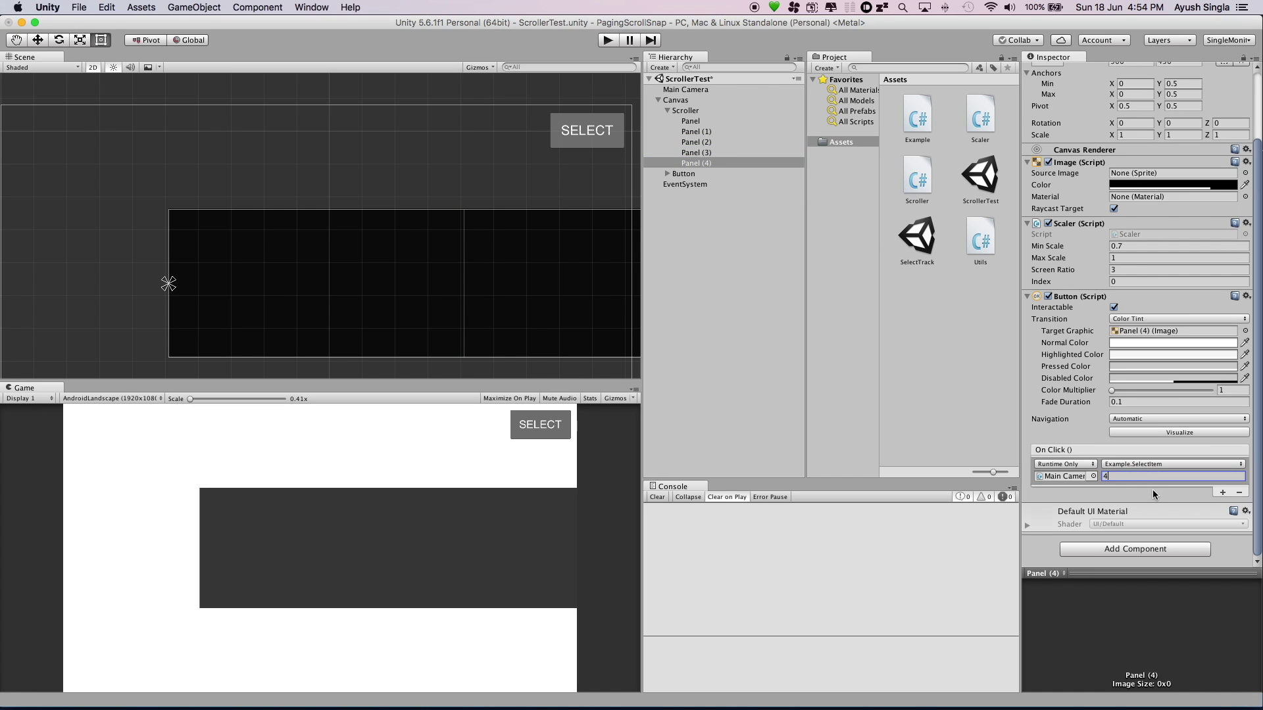
- Play the scene, swipe between panels, test the selection with the SELECT button and a panel, and stop playback
{"action": "left_click", "coordinate": [601, 40]}
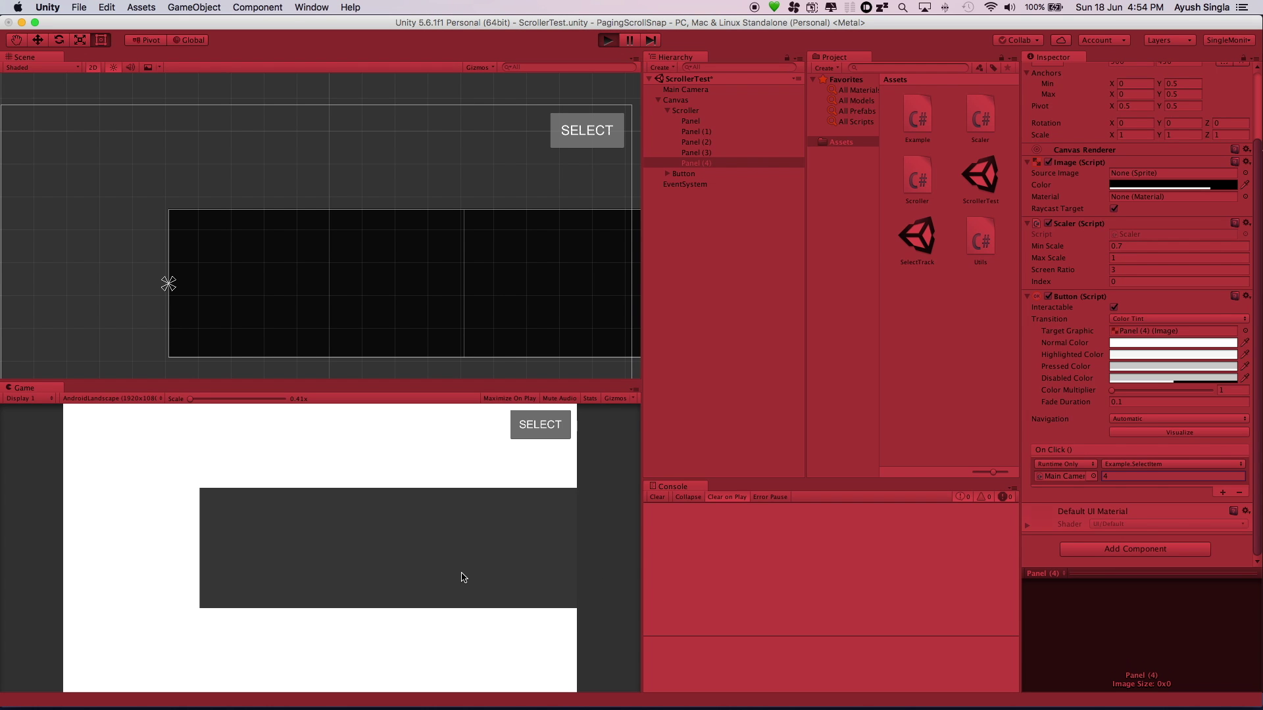
{"action": "left_click_drag", "start_coordinate": [513, 565], "coordinate": [339, 544]}
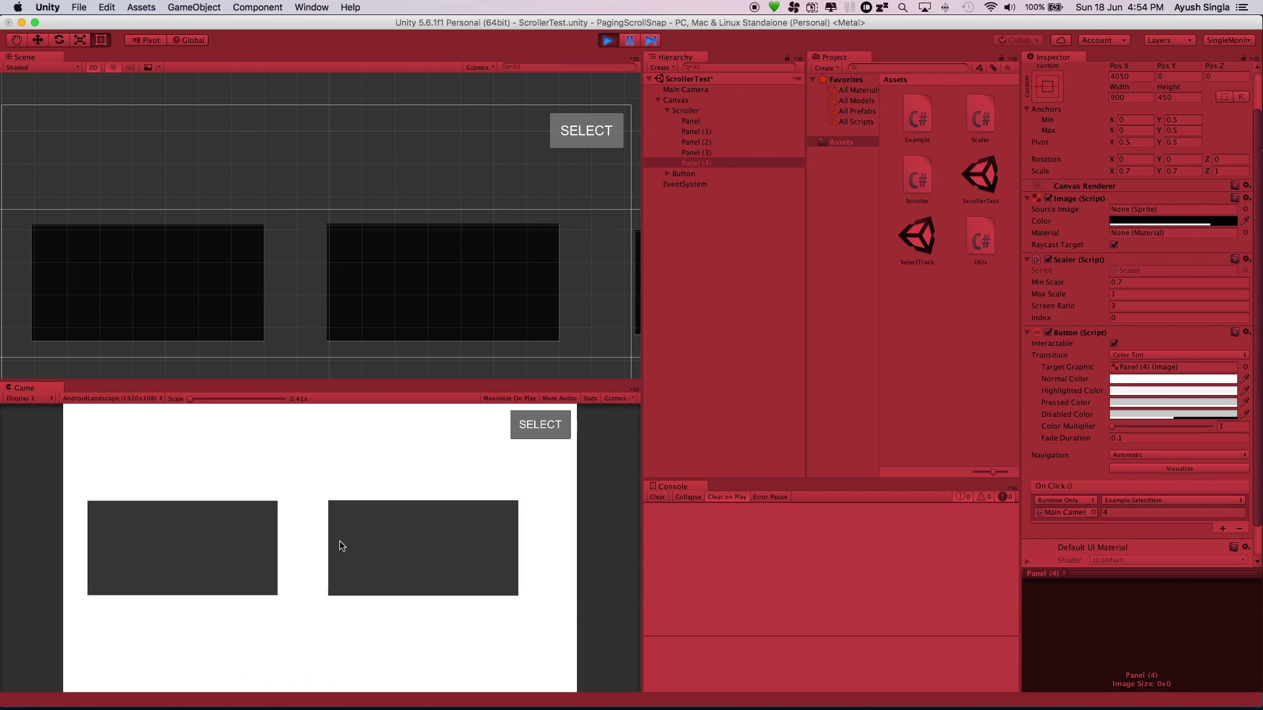
{"action": "left_click", "coordinate": [552, 431]}
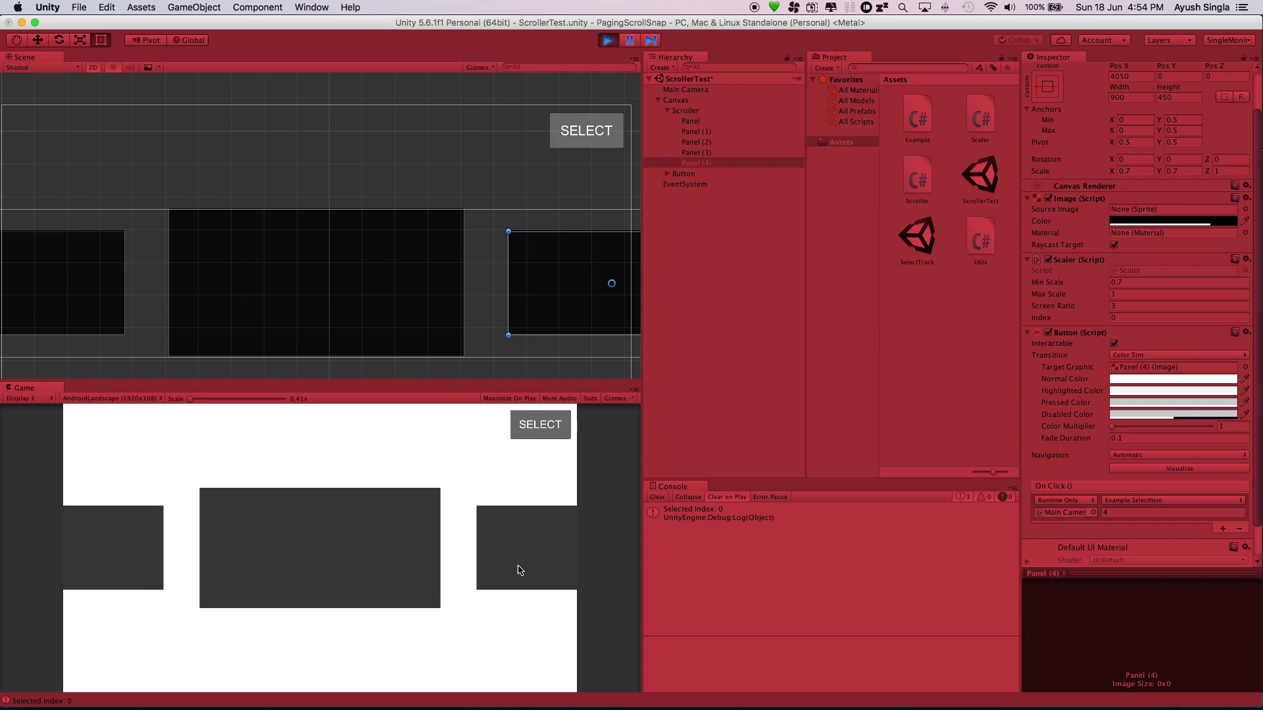
{"action": "left_click_drag", "start_coordinate": [516, 569], "coordinate": [301, 540]}
{"action": "left_click", "coordinate": [348, 534]}
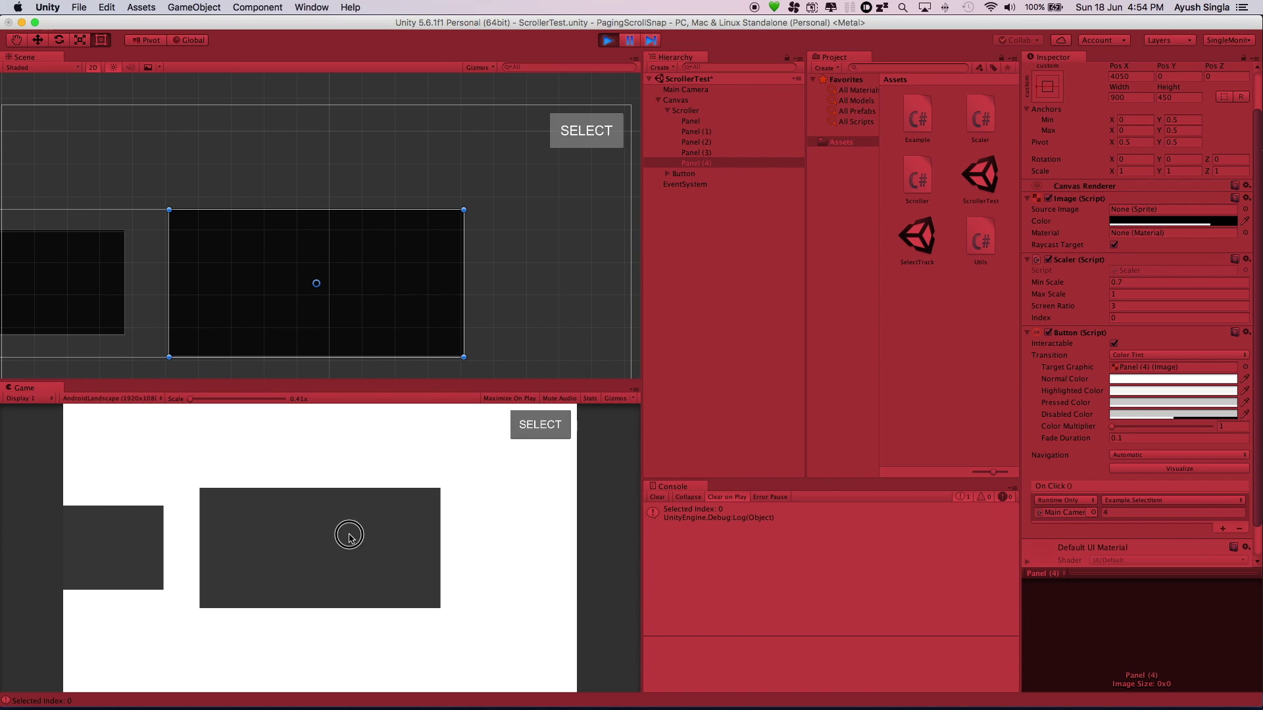
{"action": "left_click", "coordinate": [532, 429]}
{"action": "left_click_drag", "start_coordinate": [344, 527], "coordinate": [572, 513]}
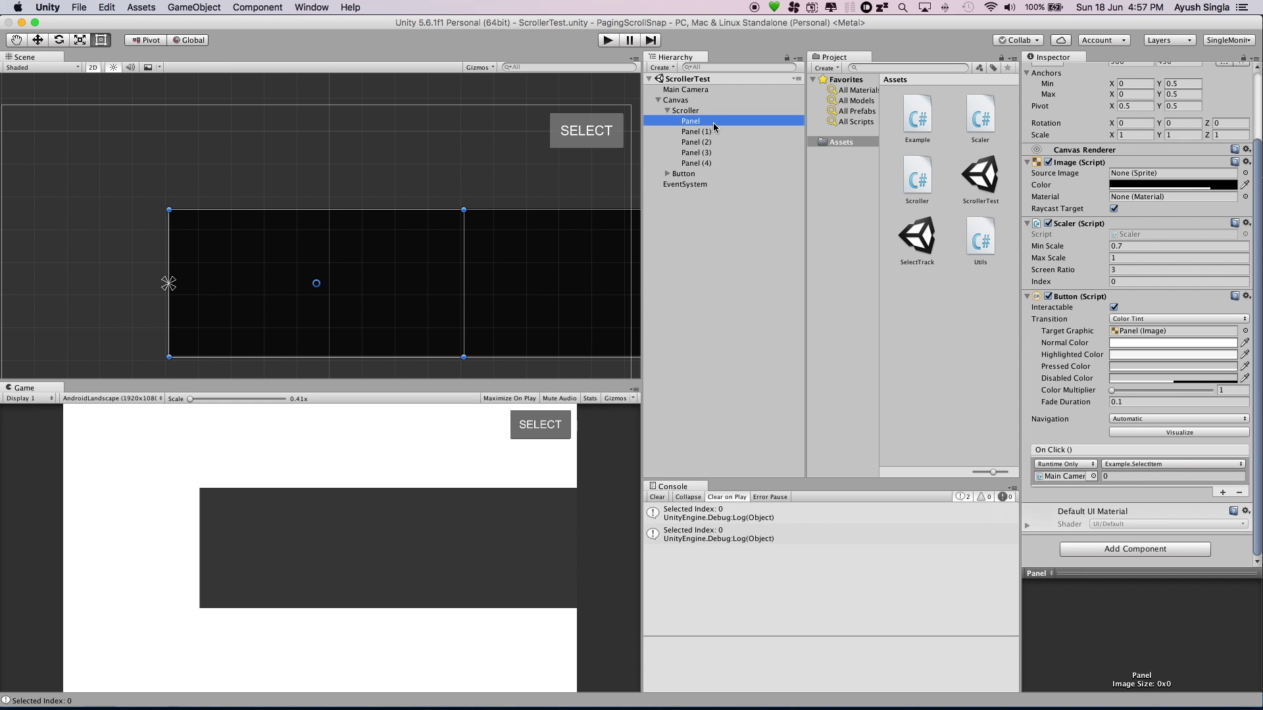
- Set the Scaler component's Index to 1, 2, 3 and 4 for Panel (1) through Panel (4)
{"action": "left_click", "coordinate": [713, 127]}
{"action": "left_click", "coordinate": [702, 124]}
{"action": "left_click", "coordinate": [707, 129]}
{"action": "left_click", "coordinate": [707, 132]}
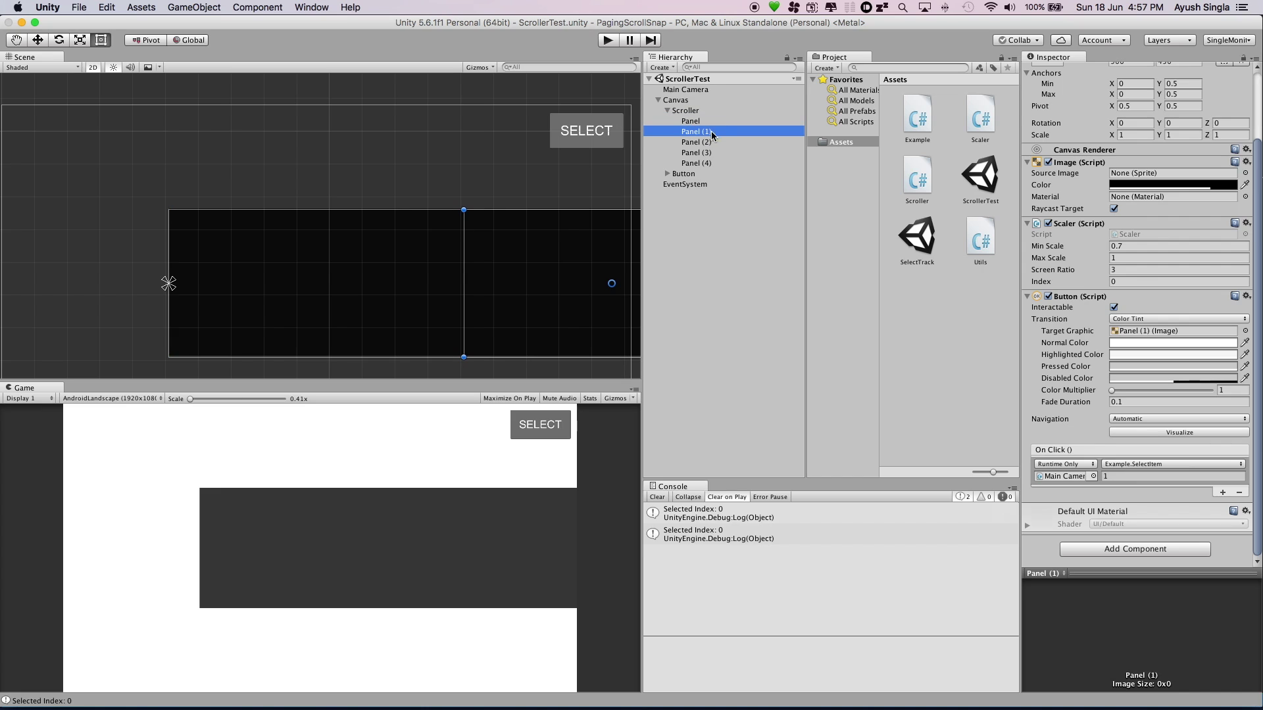
{"action": "left_click", "coordinate": [1130, 281]}
{"action": "type", "text": "1"}
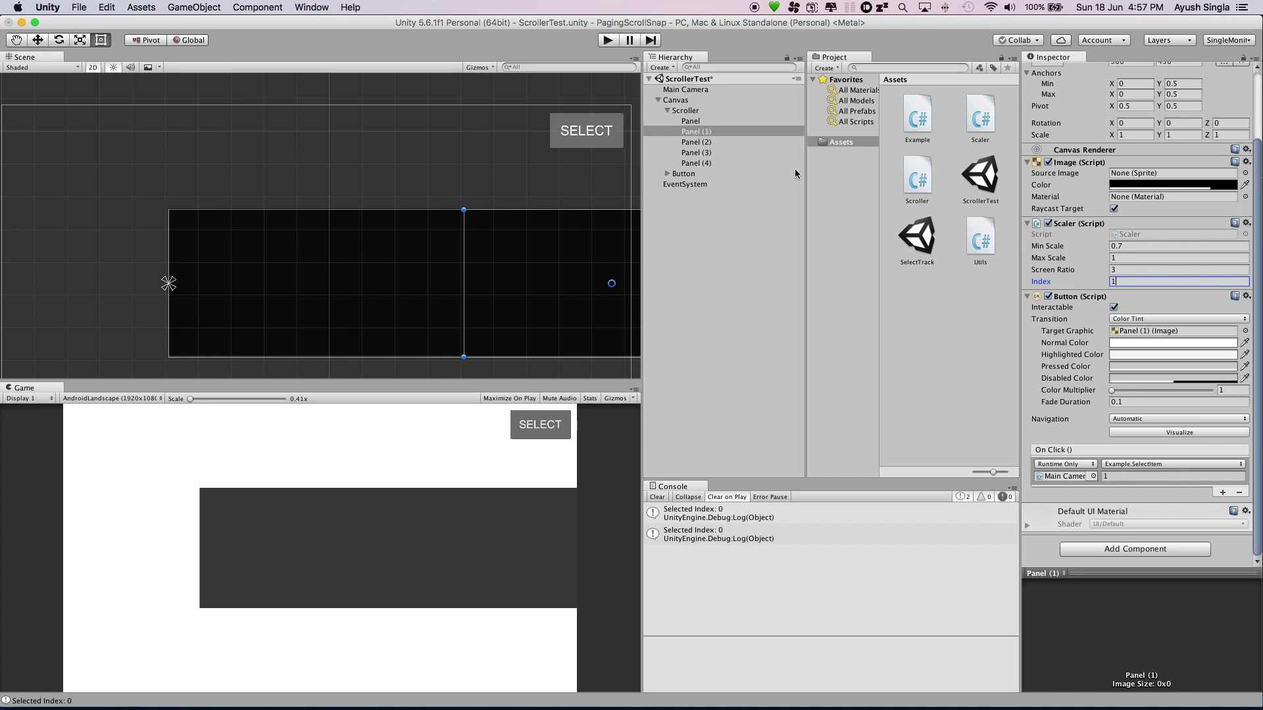
{"action": "left_click", "coordinate": [694, 143]}
{"action": "left_click", "coordinate": [1127, 281]}
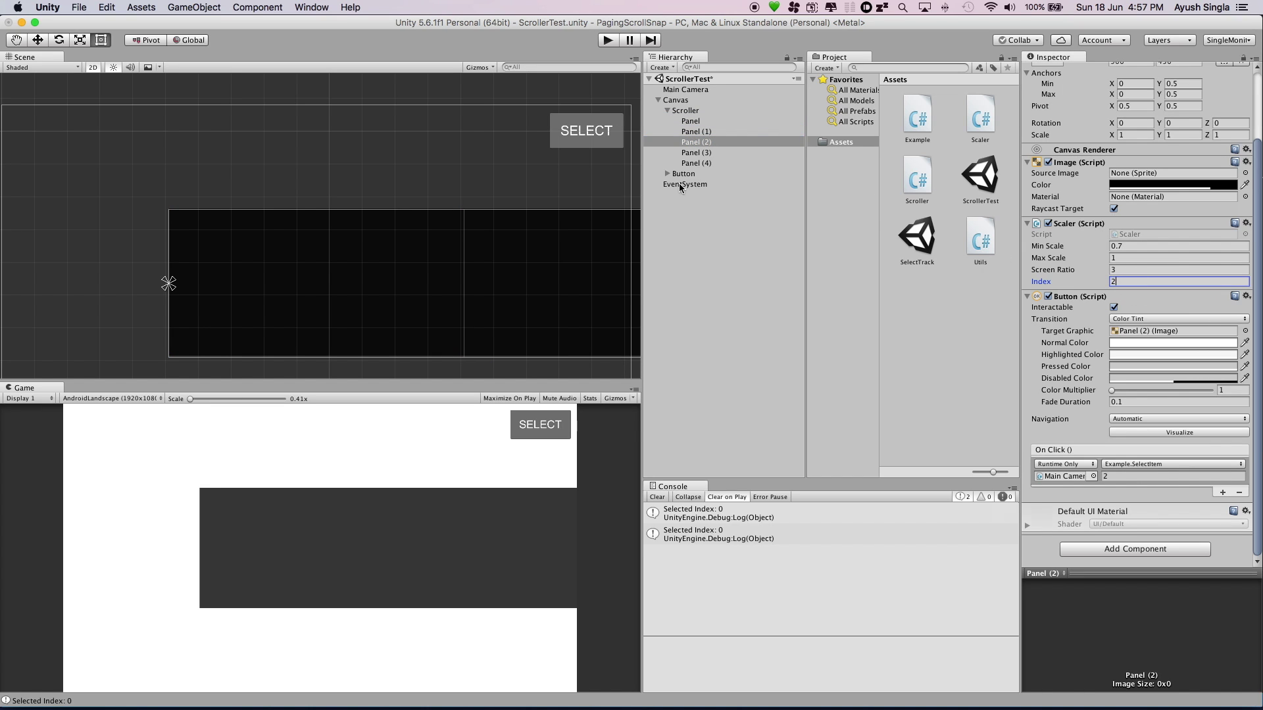
{"action": "left_click", "coordinate": [716, 153]}
{"action": "left_click", "coordinate": [1118, 281]}
{"action": "type", "text": "3"}
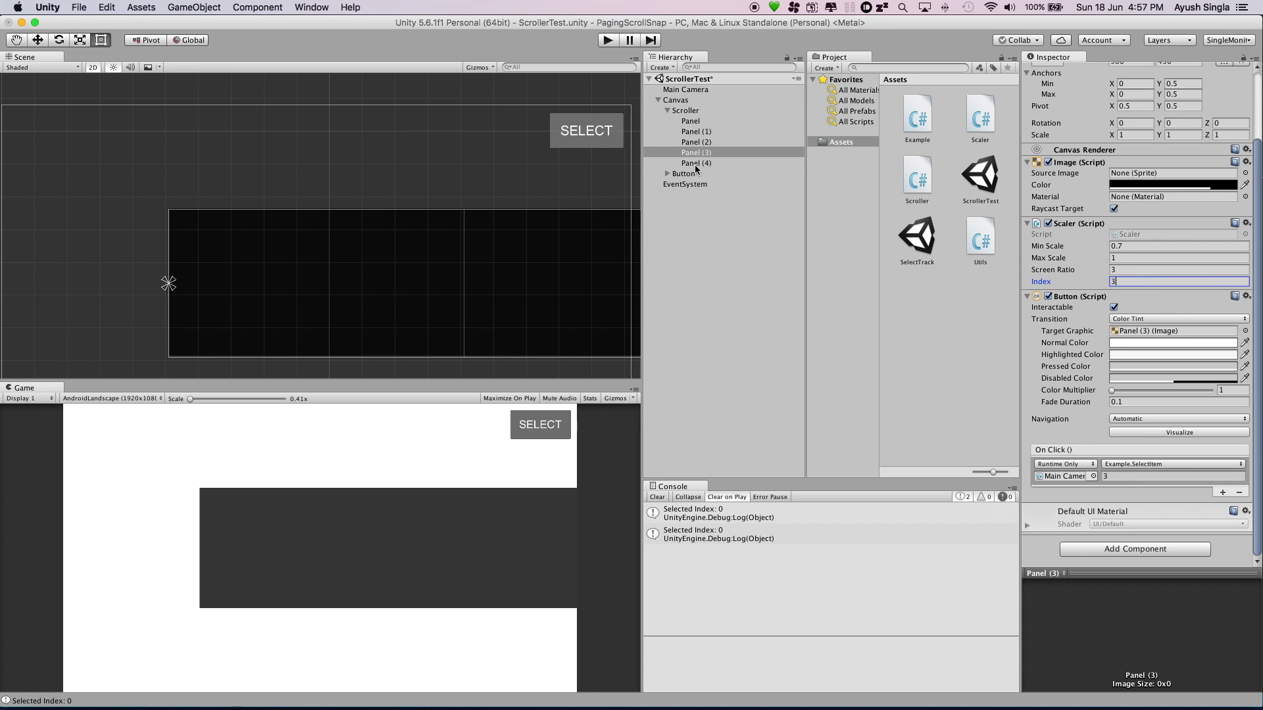
{"action": "left_click", "coordinate": [695, 164]}
{"action": "left_click", "coordinate": [1131, 281]}
{"action": "type", "text": "4"}
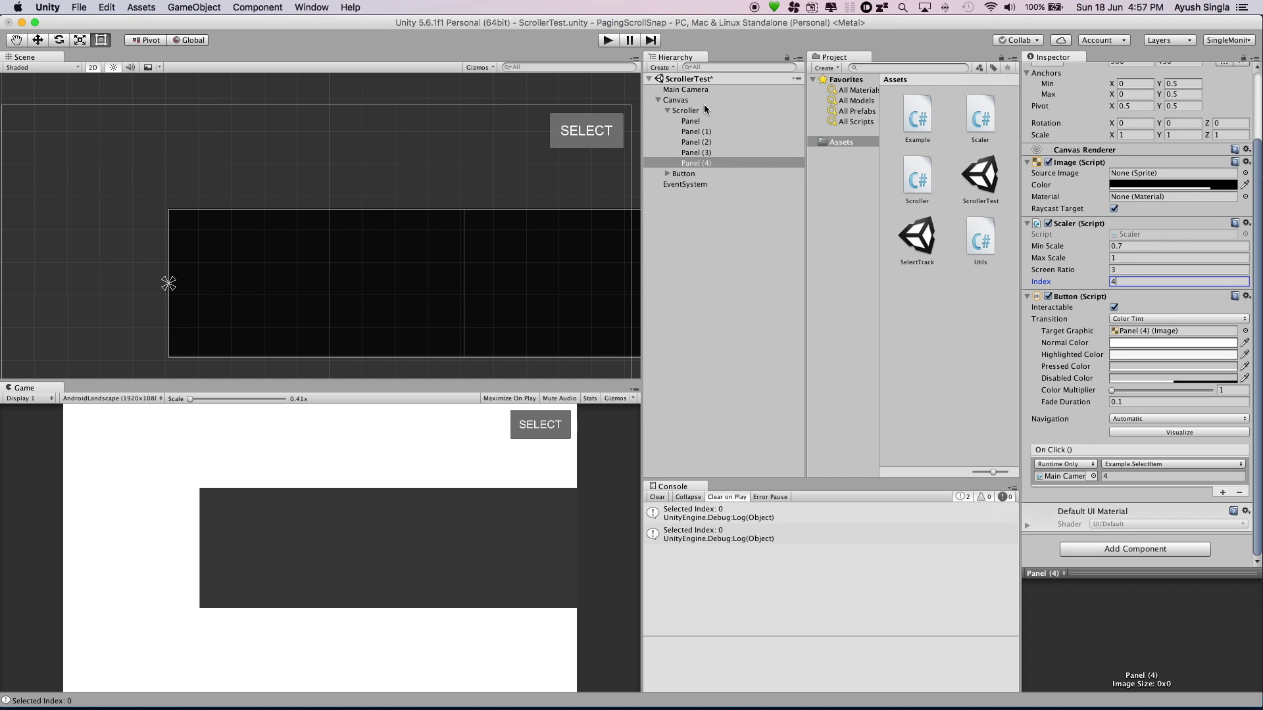
- Collapse the Scroller's children and play the scene to test the selection again
{"action": "left_click", "coordinate": [667, 110]}
{"action": "left_click", "coordinate": [607, 41]}
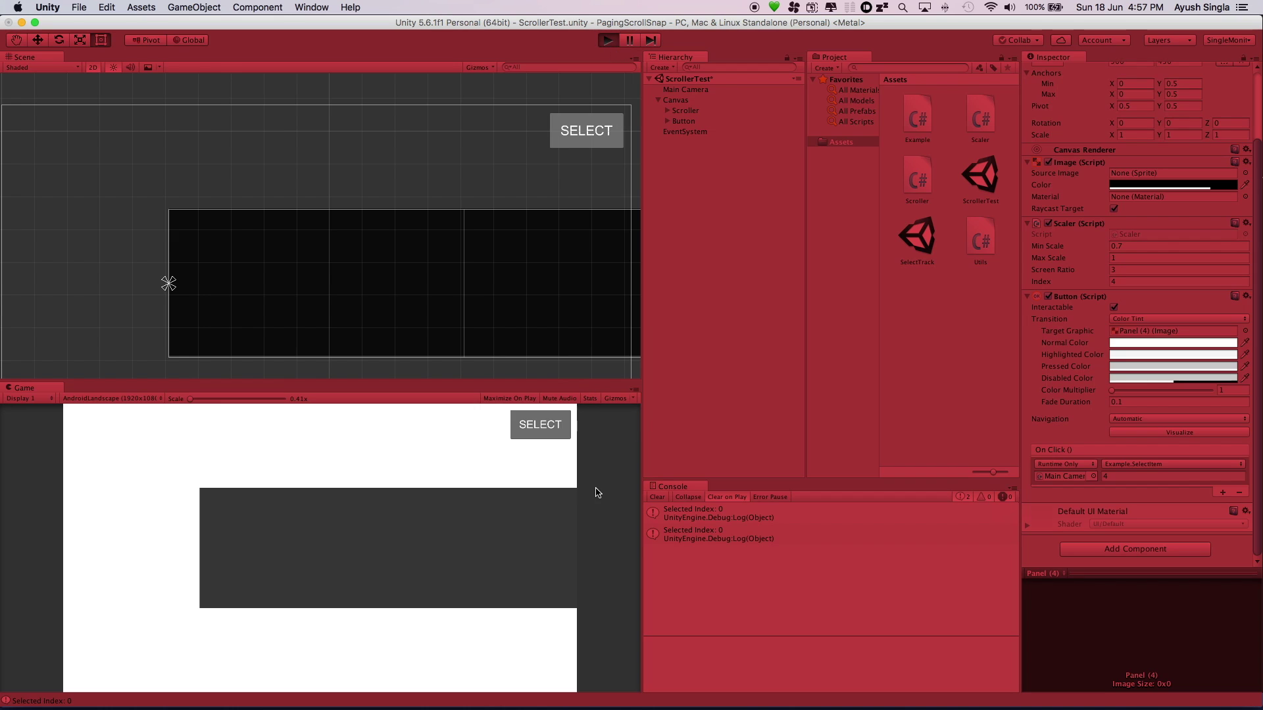